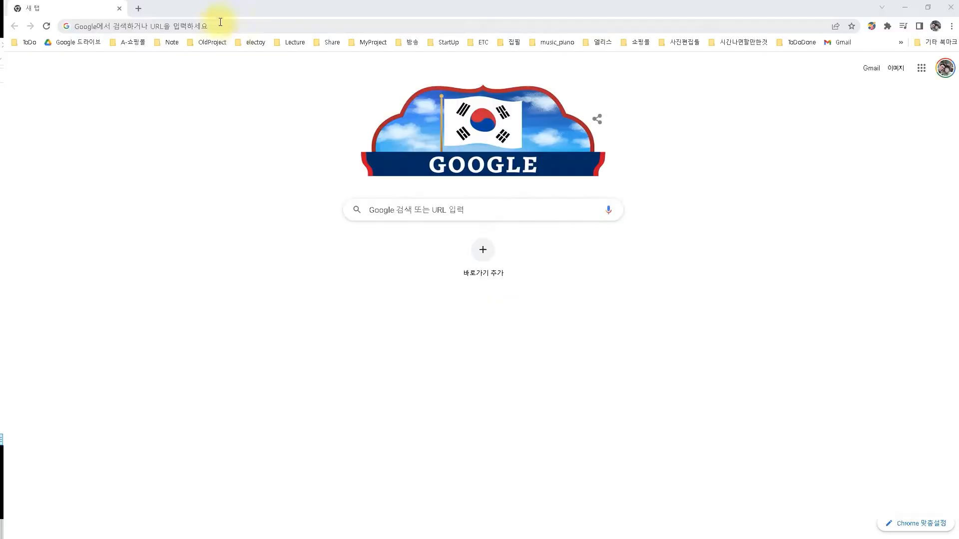
Open a new blank Chrome tab with the address bar ready for a search
click(237, 28)
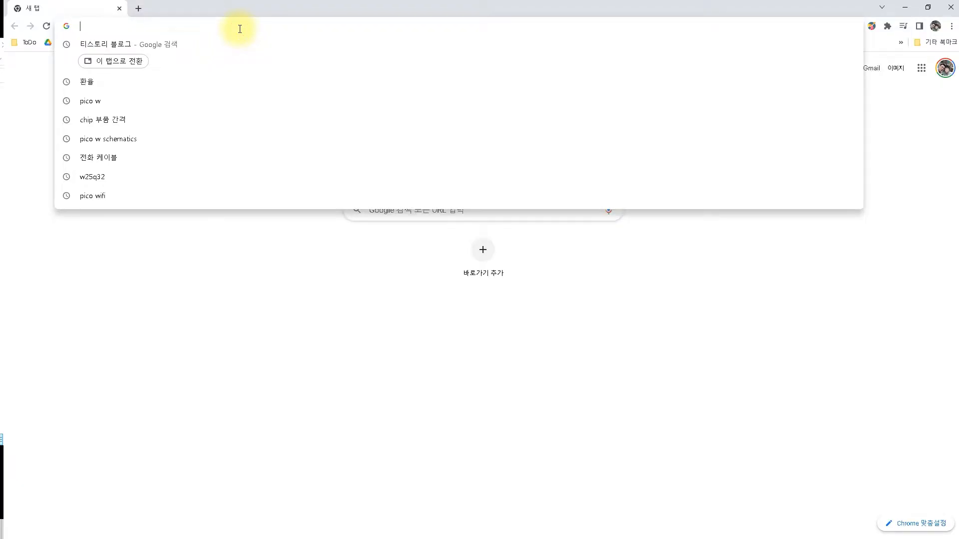
Search Google for '티스토리' from the address bar
key(Escape)
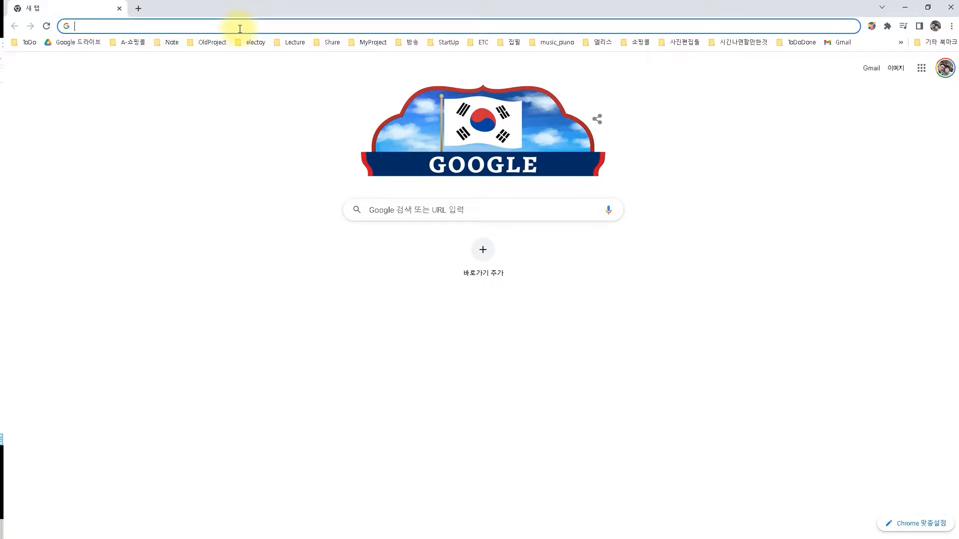
text(티스)
text(토리)
key(Return)
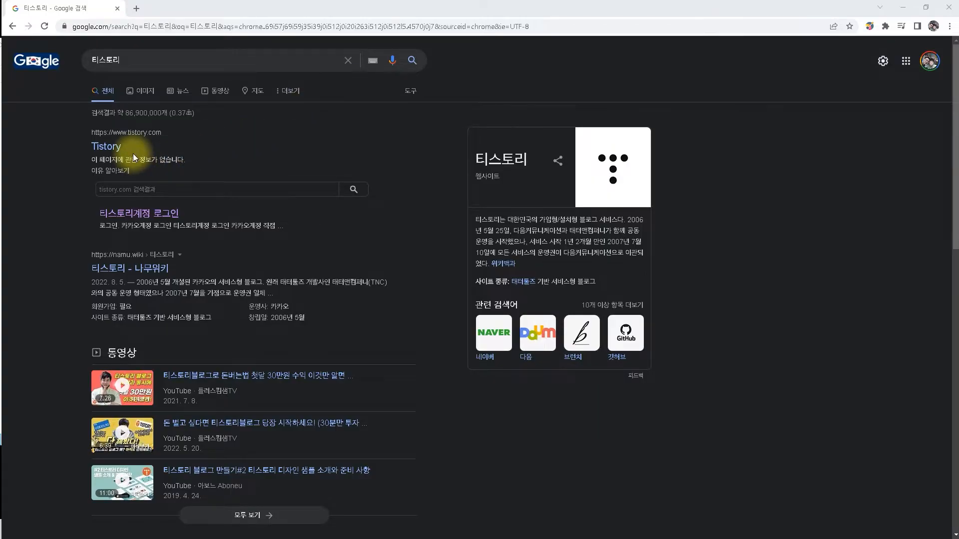
Open the official Tistory site in a new tab and show the GA4Test account menu
click(109, 147)
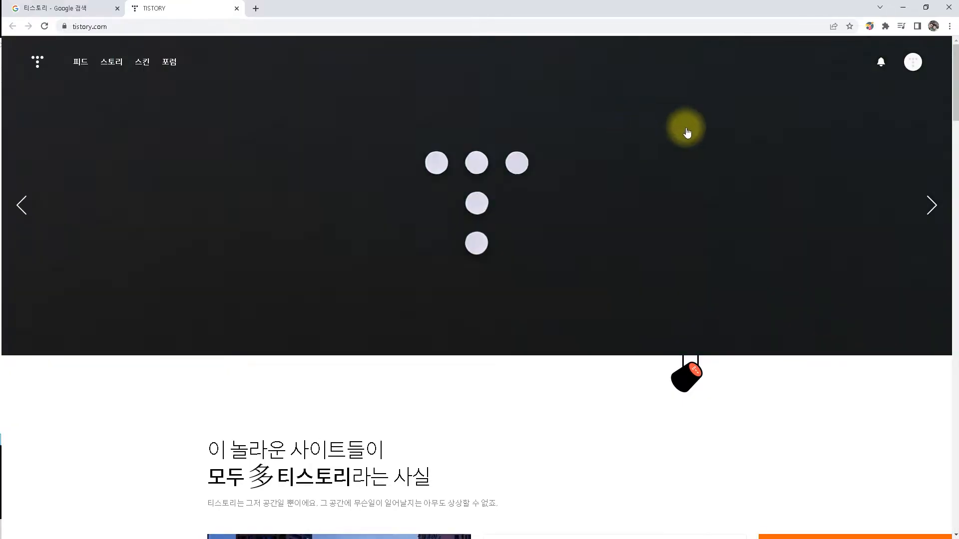
click(913, 62)
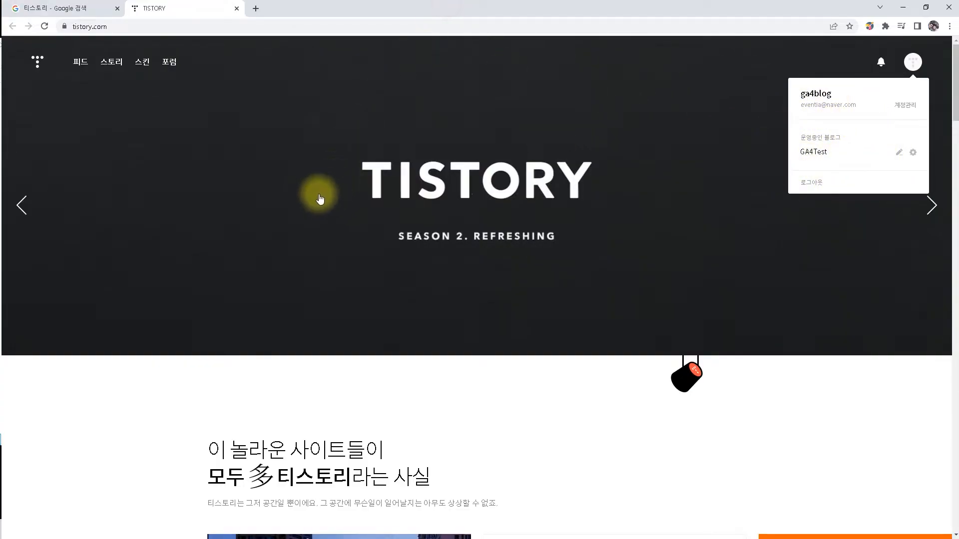
Dismiss the account dropdown to leave the plain Tistory home page
click(314, 454)
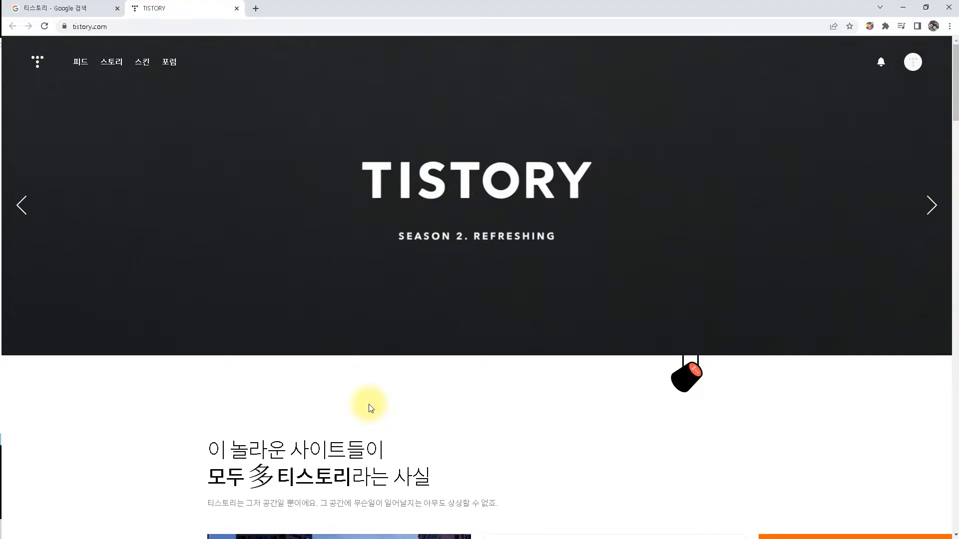
scroll(376, 404, down, 15)
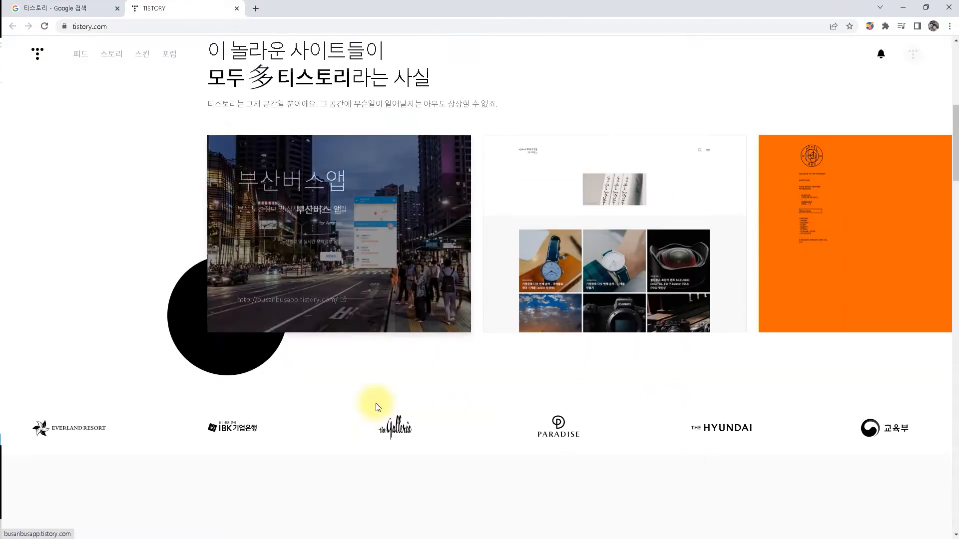
scroll(376, 407, down, 2)
scroll(376, 407, up, 12)
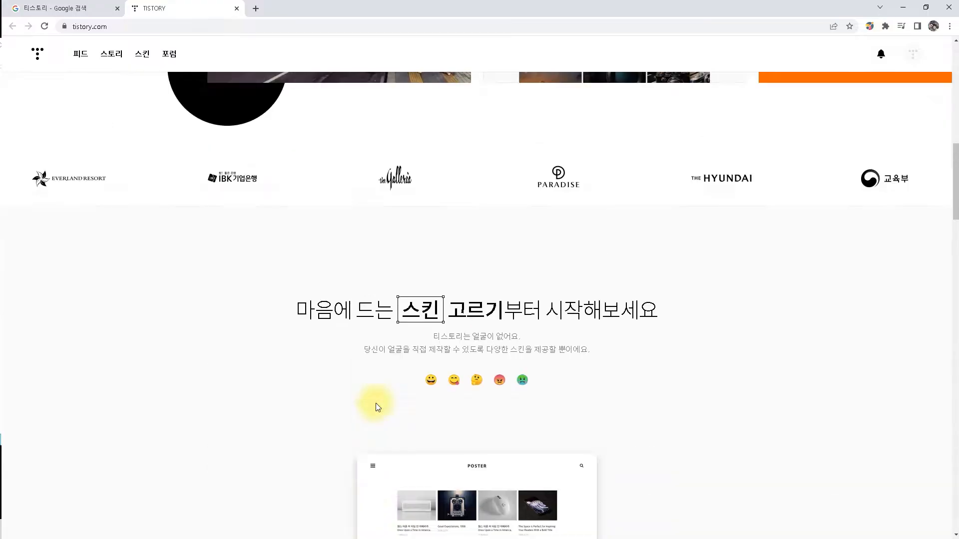
scroll(375, 407, up, 4)
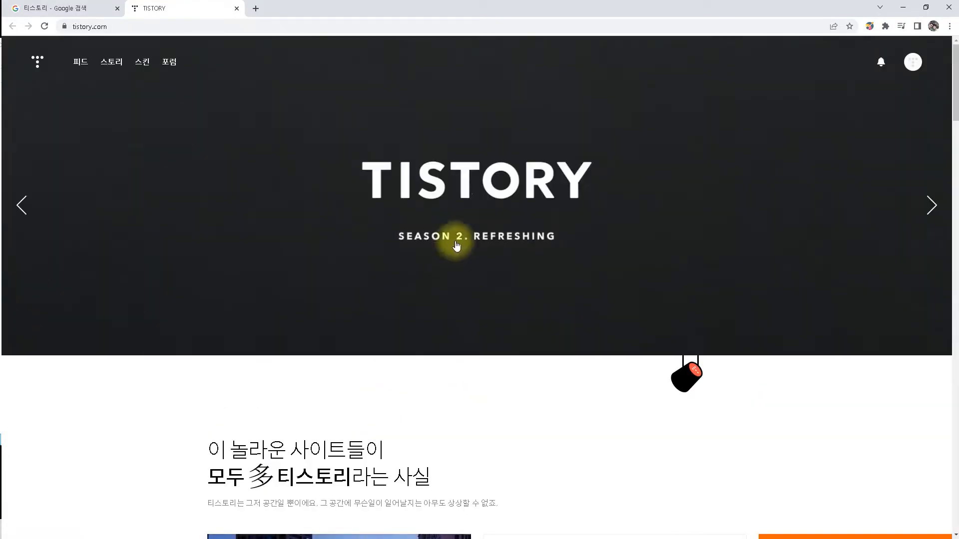
scroll(440, 412, down, 10)
scroll(442, 417, down, 20)
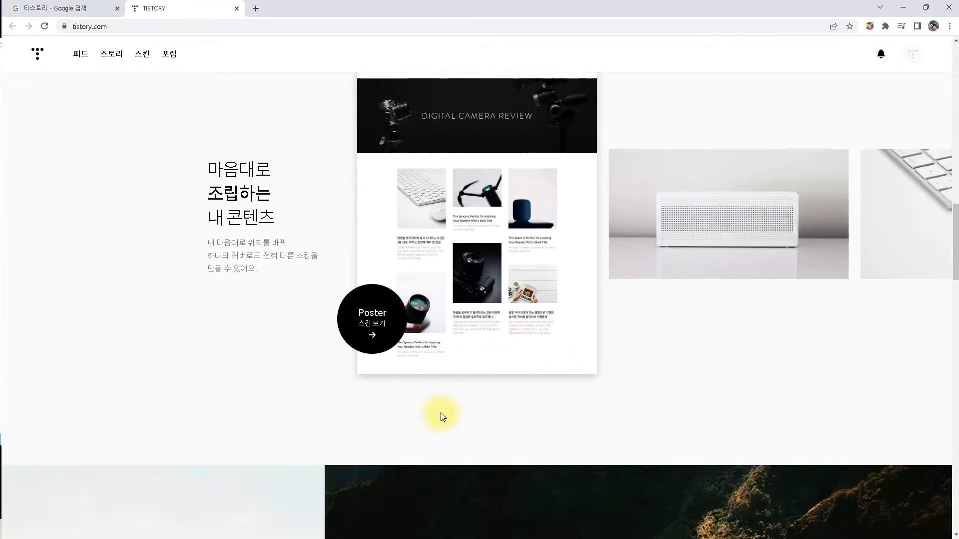
scroll(440, 415, down, 15)
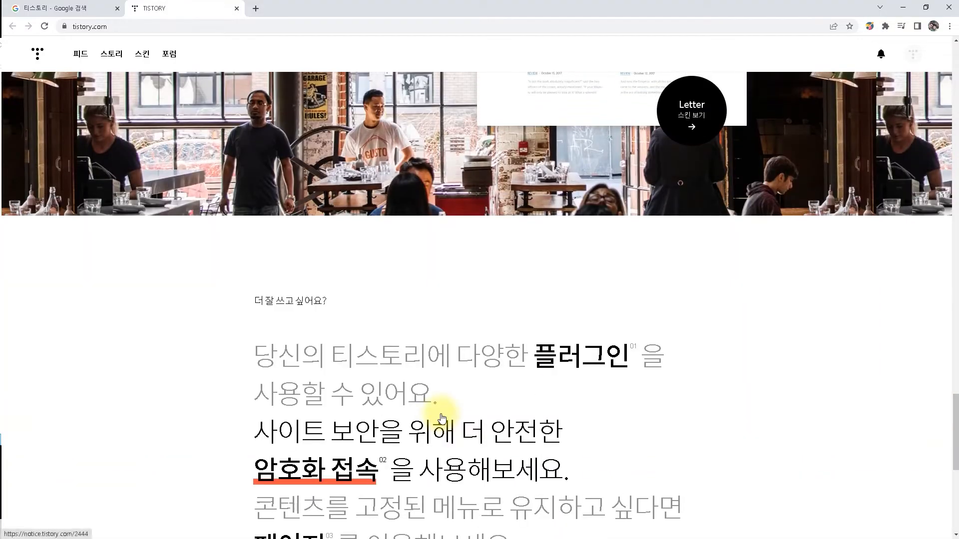
click(35, 60)
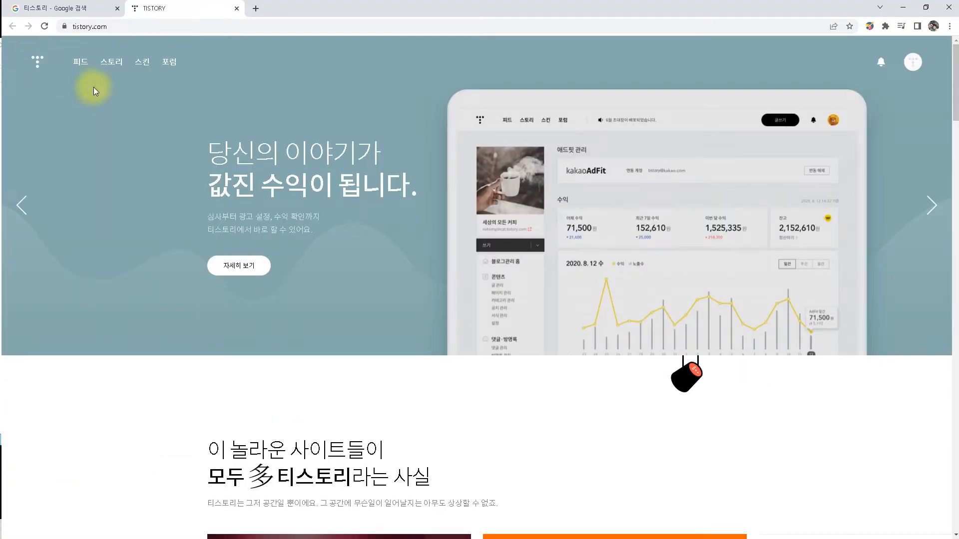
Log out of Tistory from the avatar menu using 카카오계정과 함께 로그아웃
click(914, 61)
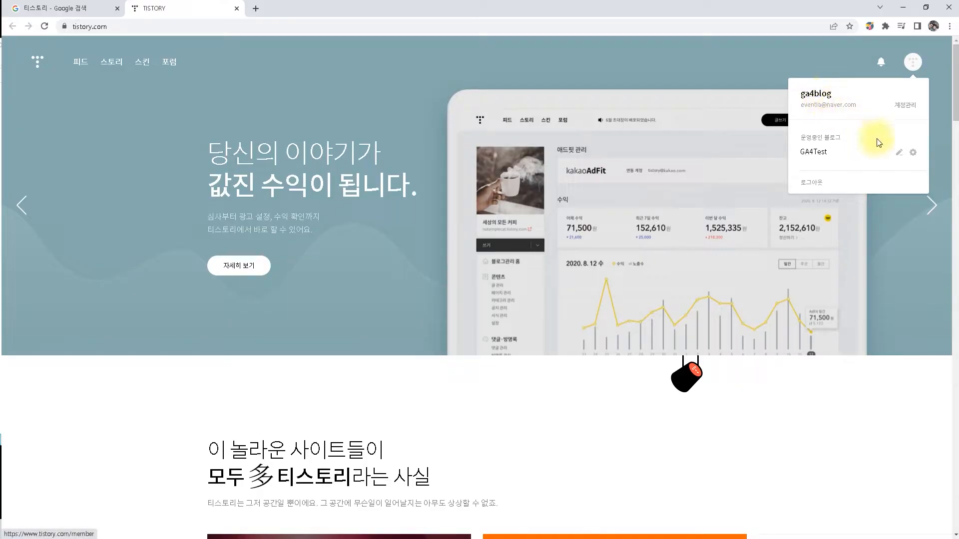
click(560, 65)
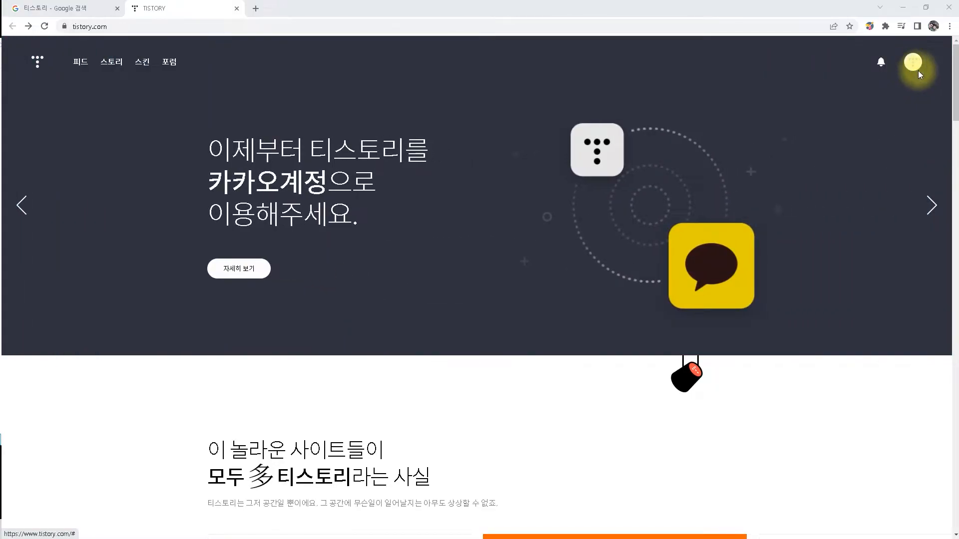
click(911, 66)
click(809, 194)
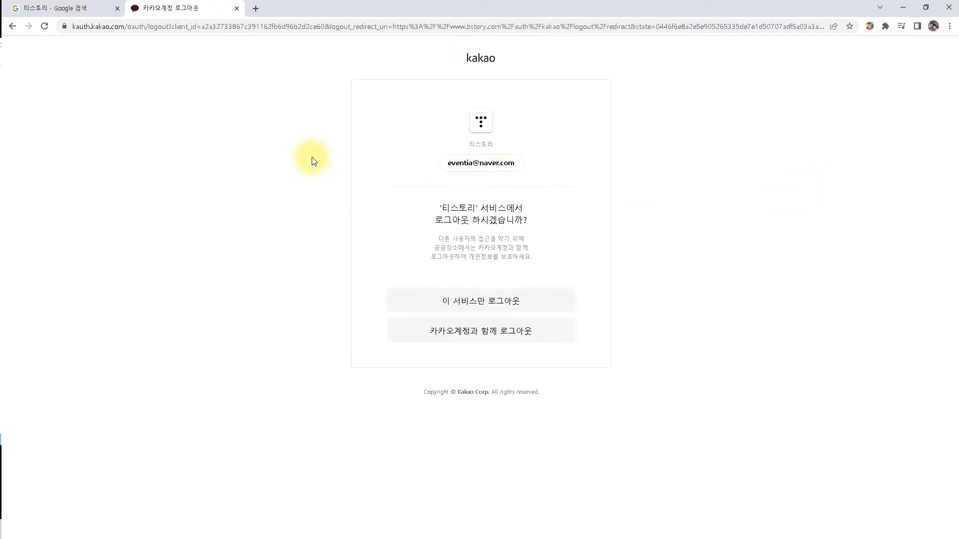
click(236, 8)
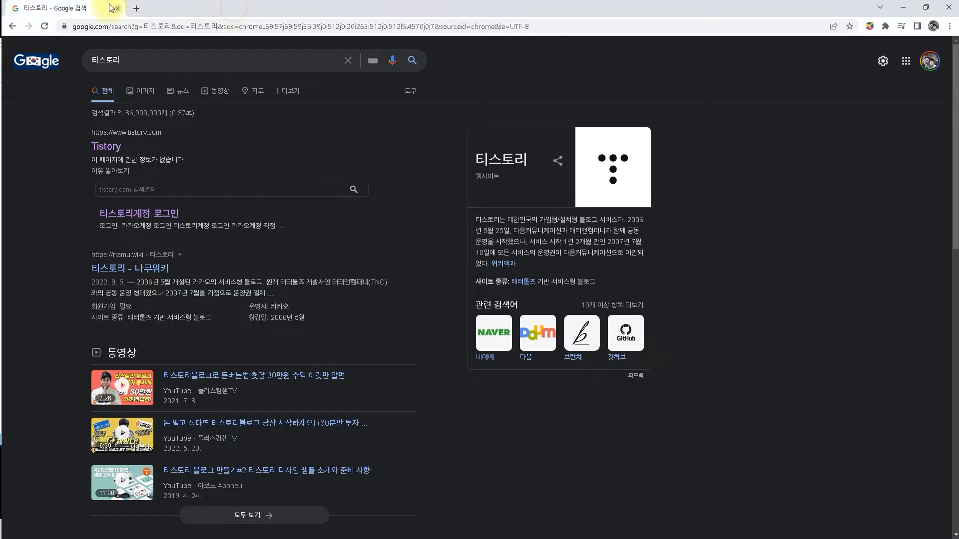
click(110, 148)
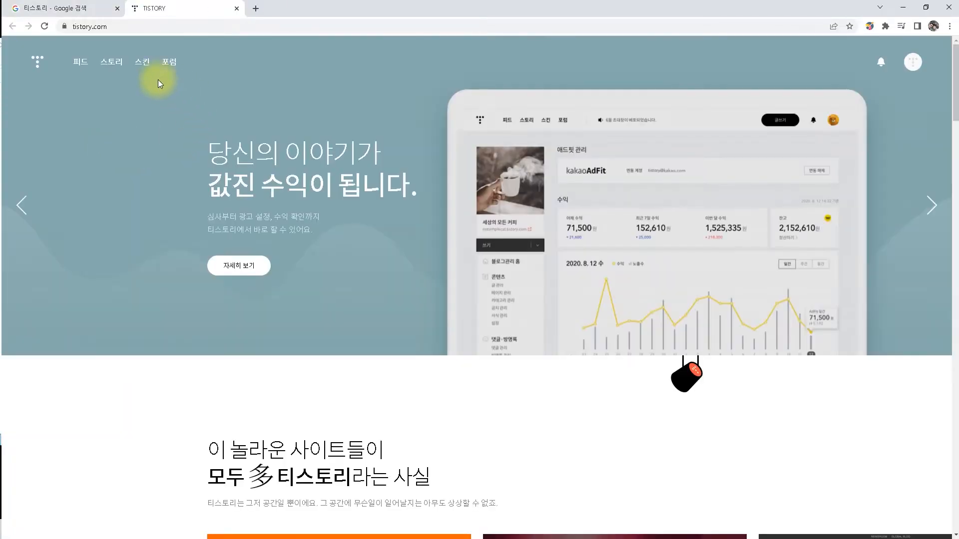
click(913, 62)
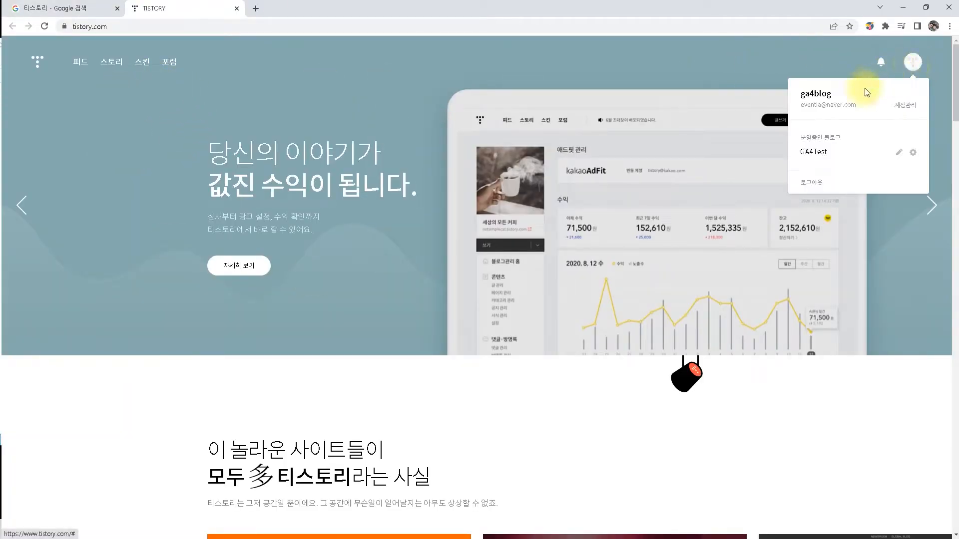
click(813, 184)
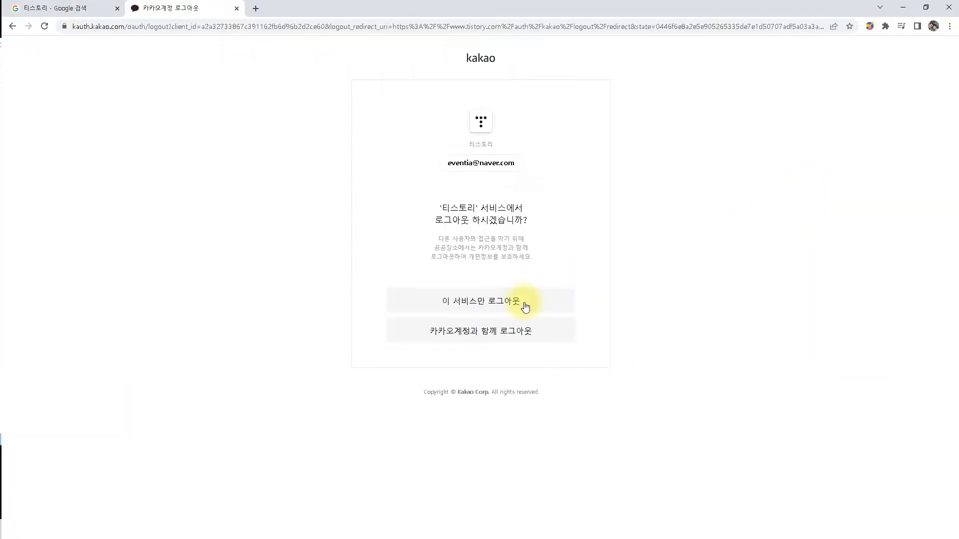
click(449, 333)
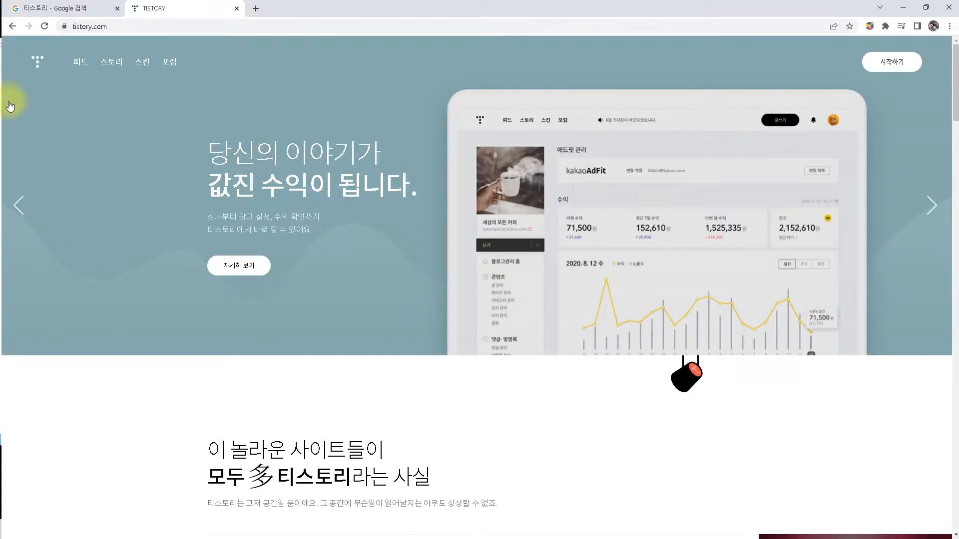
Sign in via 카카오계정으로 티스토리 시작하기, passing the reCAPTCHA check
click(906, 67)
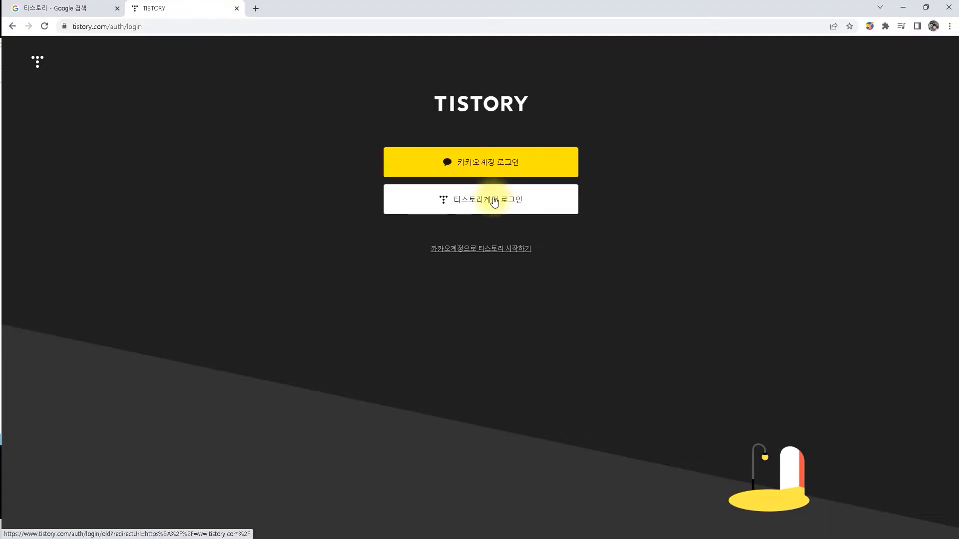
click(463, 250)
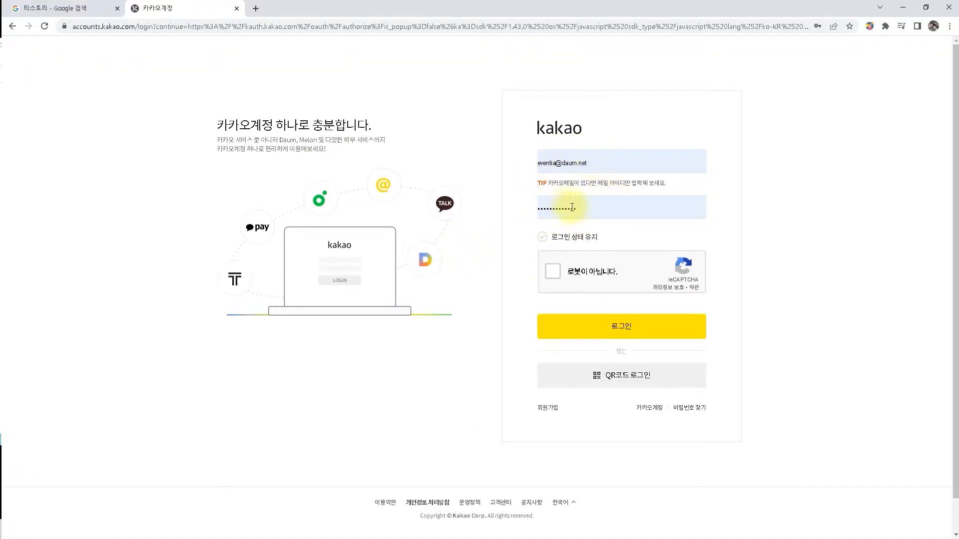
click(610, 328)
click(550, 247)
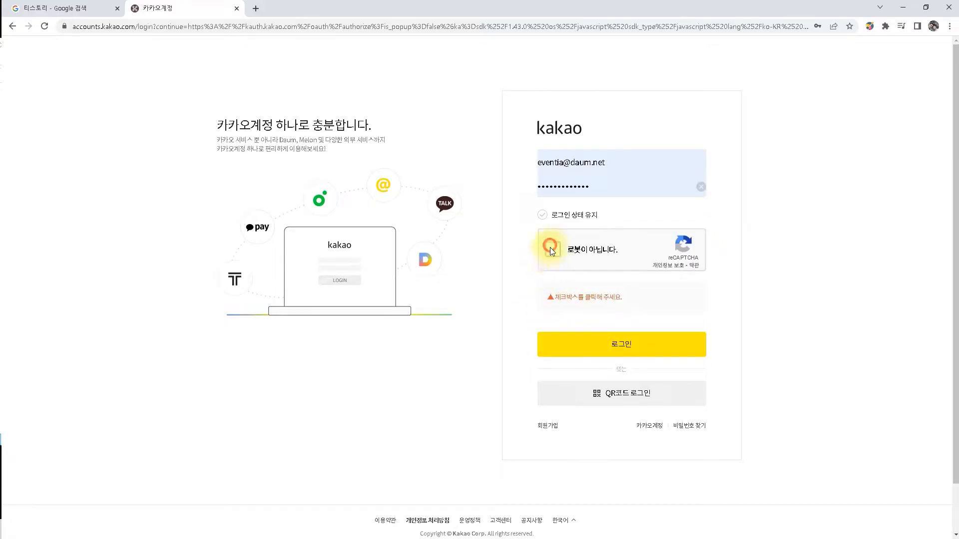
click(591, 355)
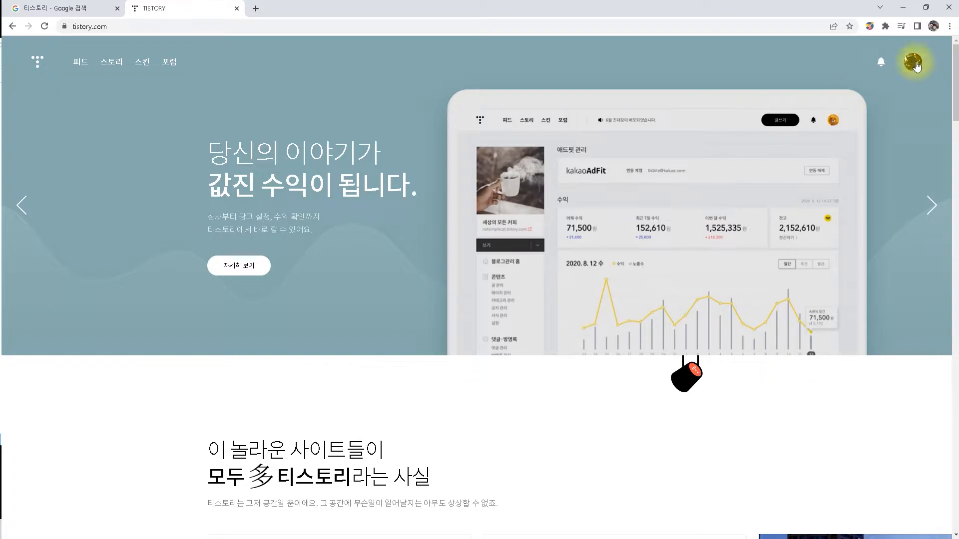
Choose 로그아웃 in the avatar menu, then 카카오계정과 함께 로그아웃
click(913, 62)
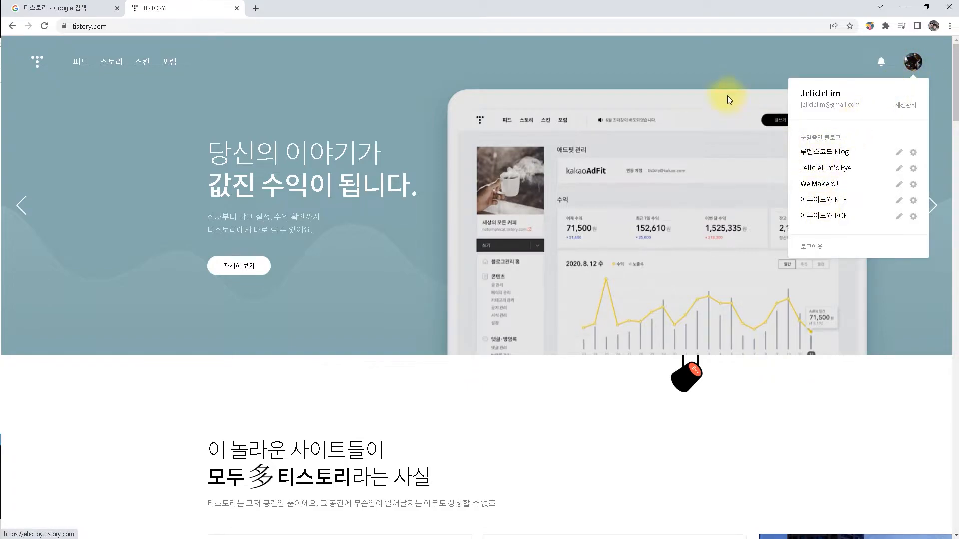
click(866, 56)
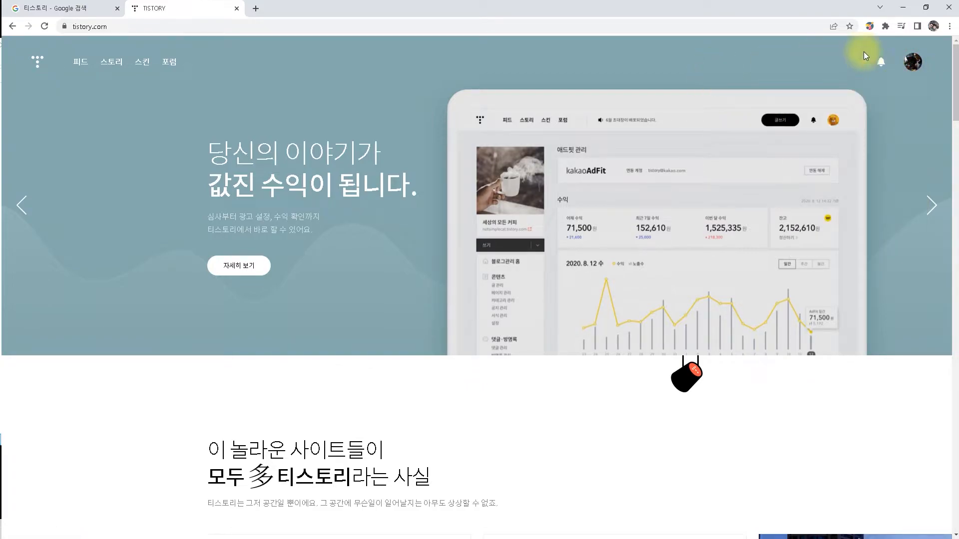
click(913, 62)
click(811, 246)
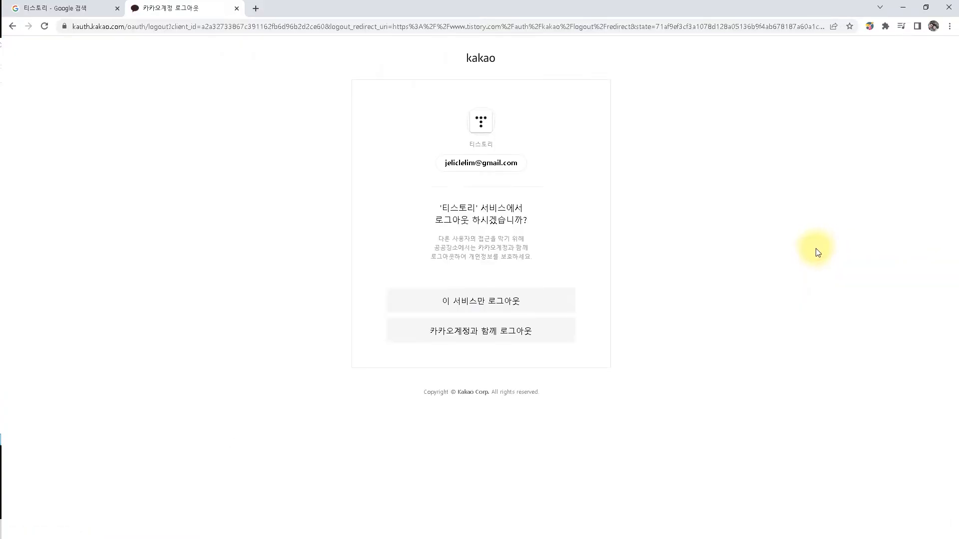
click(463, 334)
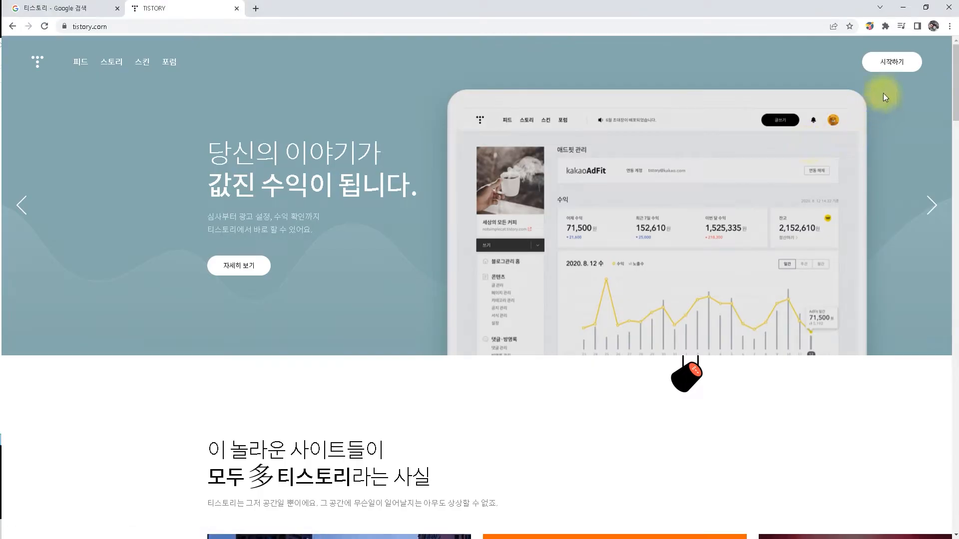
From 시작하기, try Tistory account login, then go back and pick 카카오계정 로그인
click(894, 62)
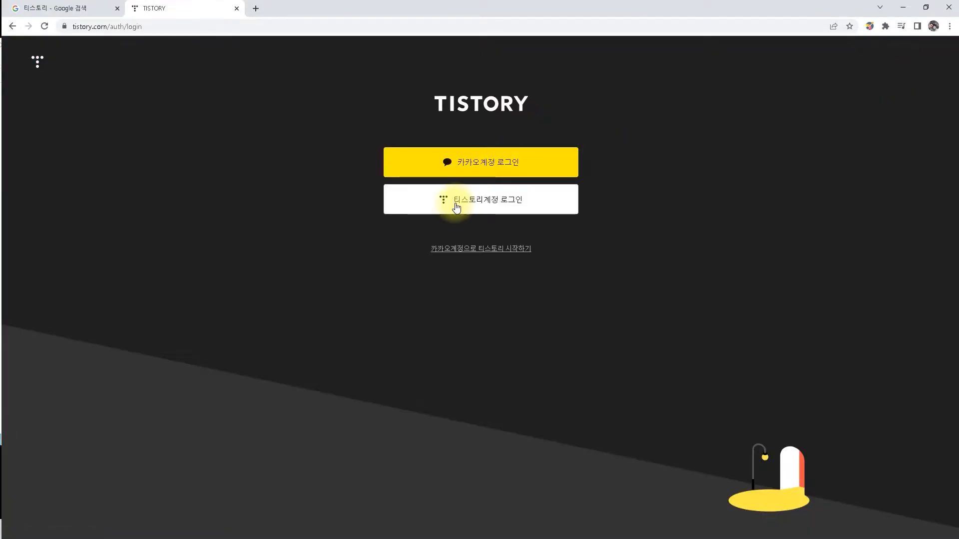
click(469, 201)
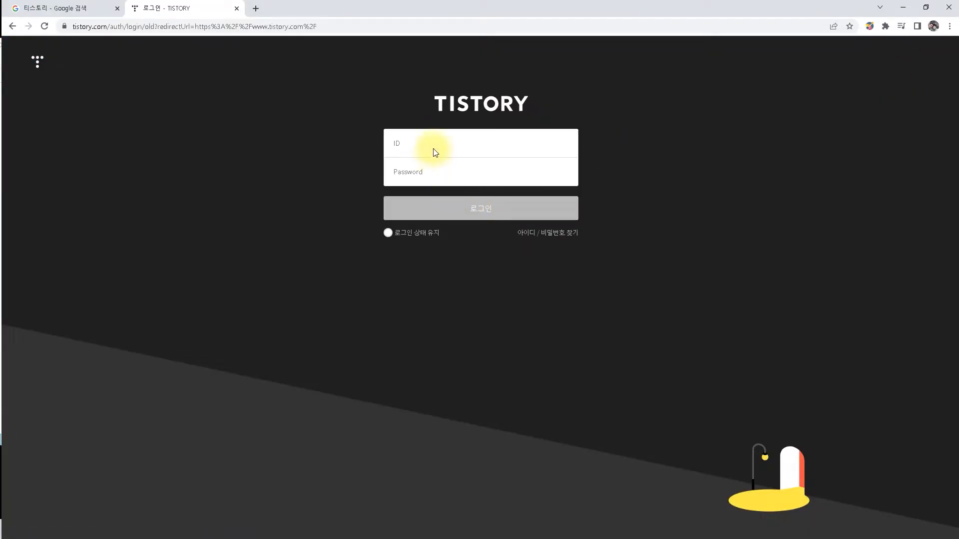
click(430, 143)
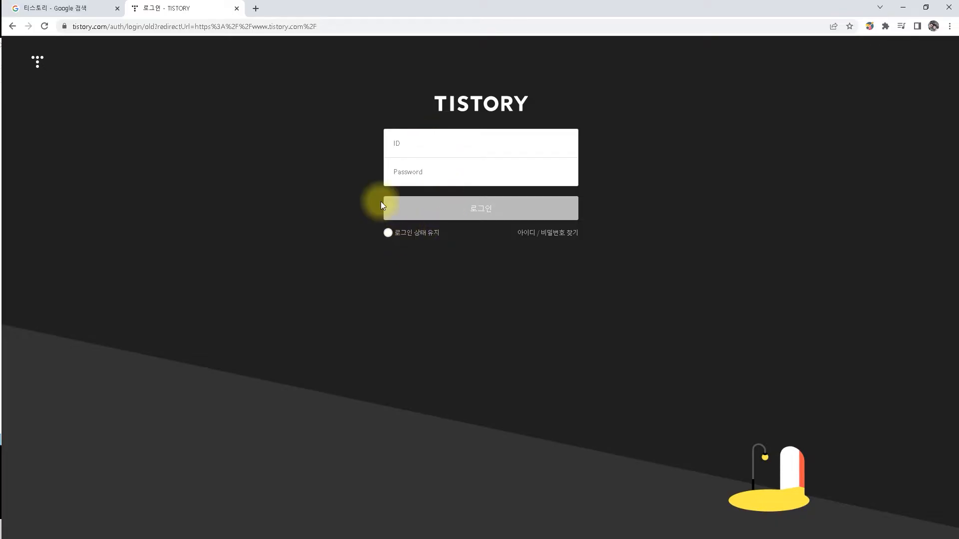
click(12, 26)
click(476, 158)
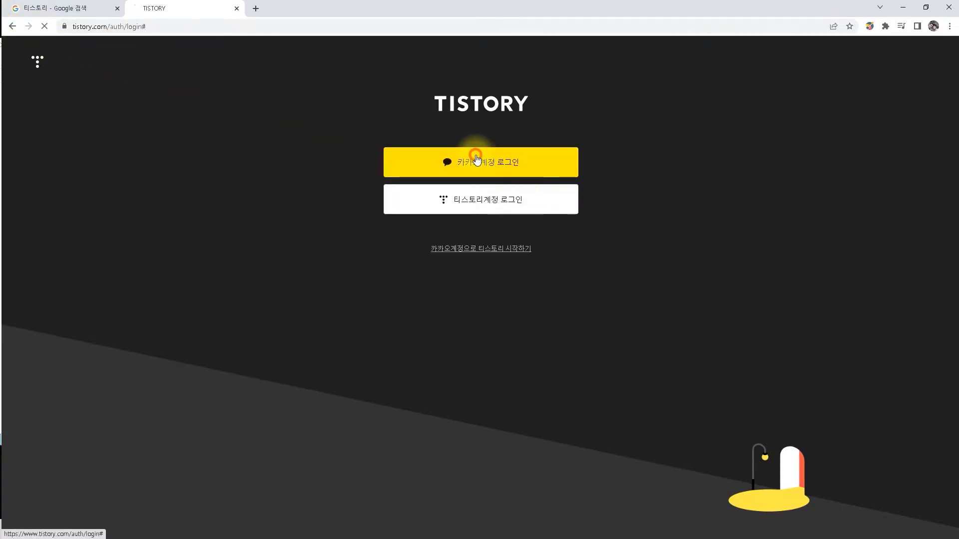
Replace the pre-filled ID with the account ID, pass reCAPTCHA and log in
drag(538, 163, 592, 163)
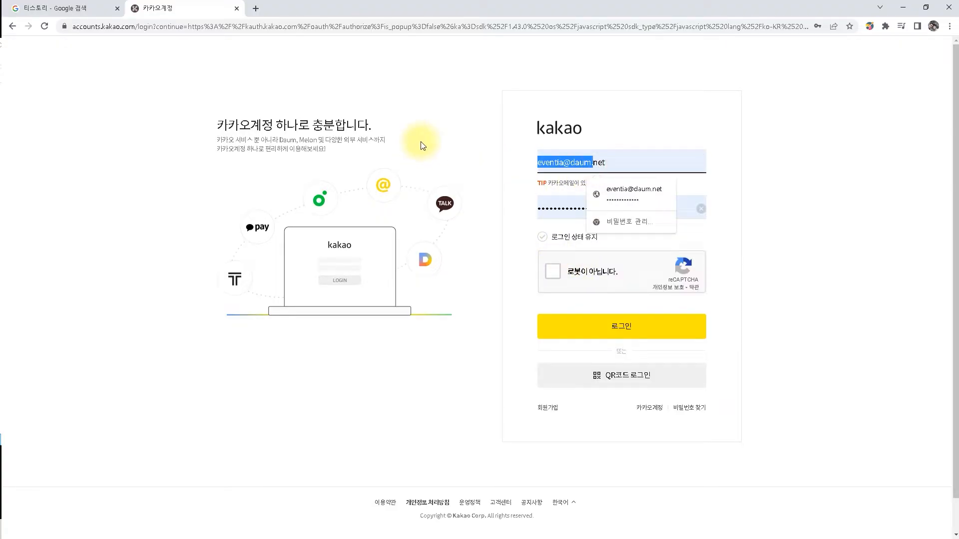
text(eve)
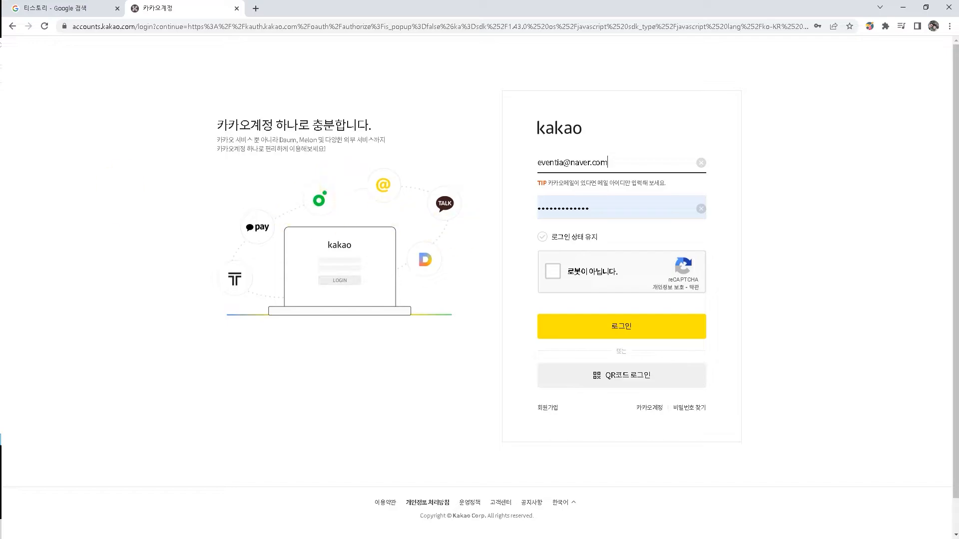
click(591, 329)
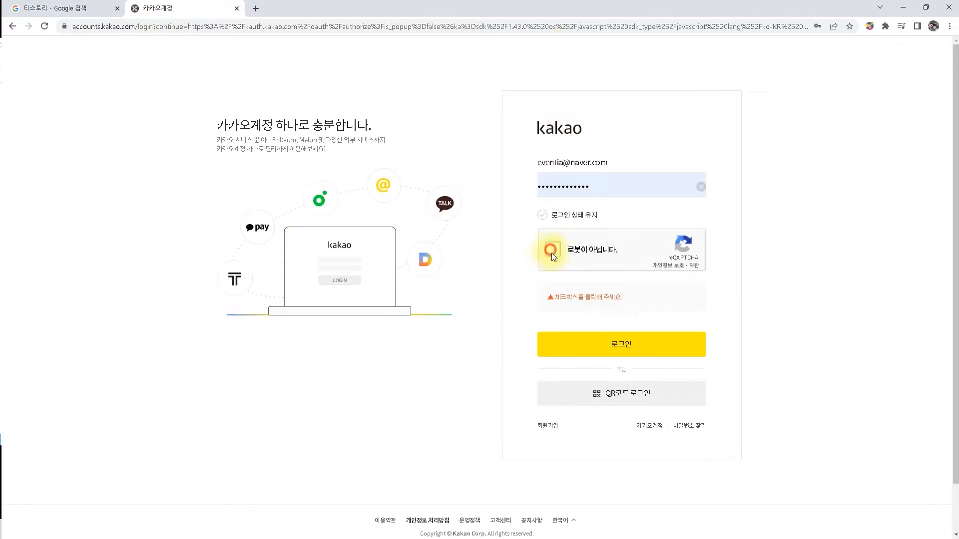
click(597, 347)
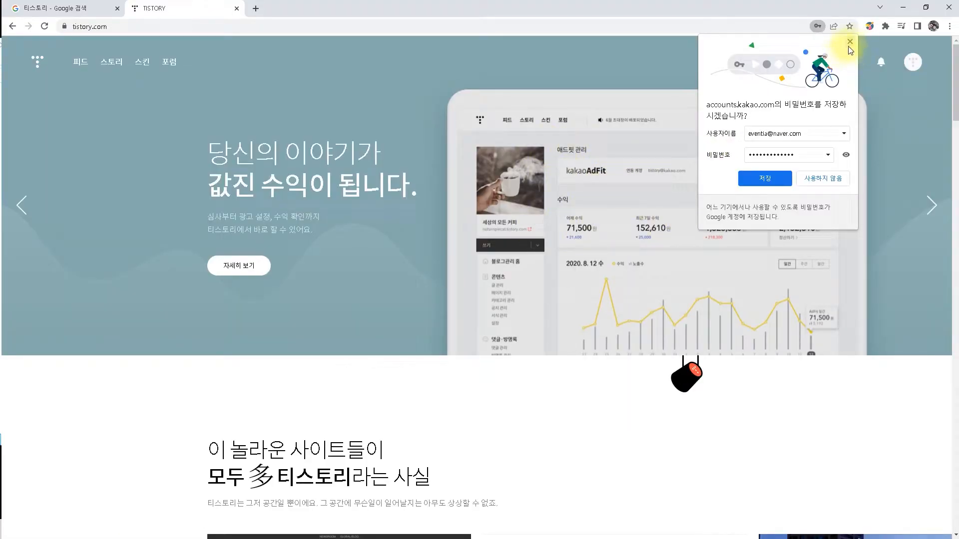
Close Chrome's save-password bubble and open the account dropdown listing the blogs
click(849, 43)
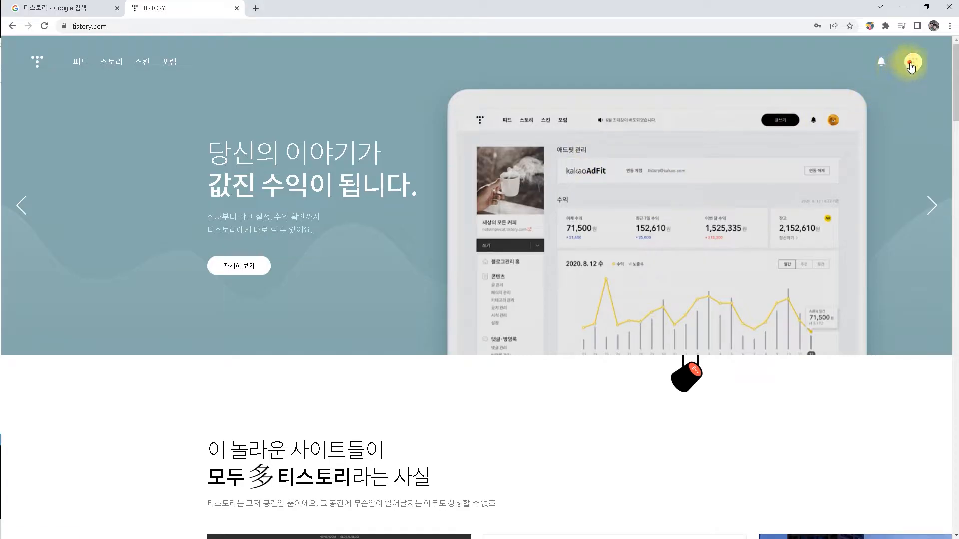
click(913, 62)
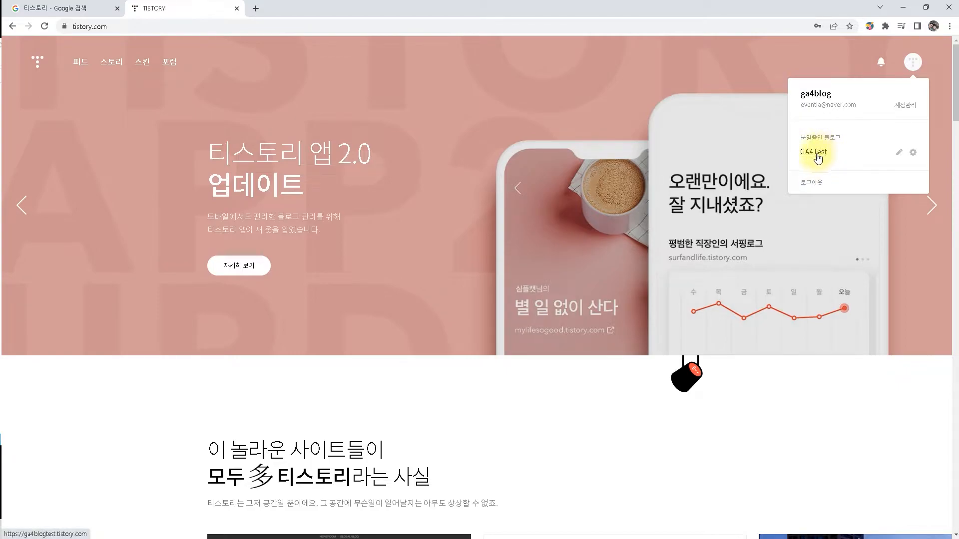
Review the GA4Test blog's management dashboard with zero visitors, then return to the Tistory home page
click(914, 154)
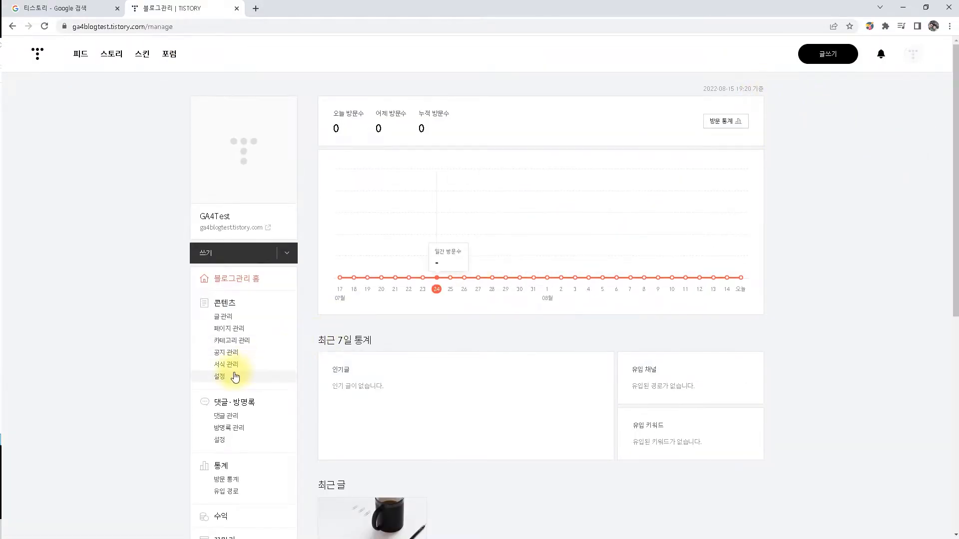
scroll(240, 375, down, 8)
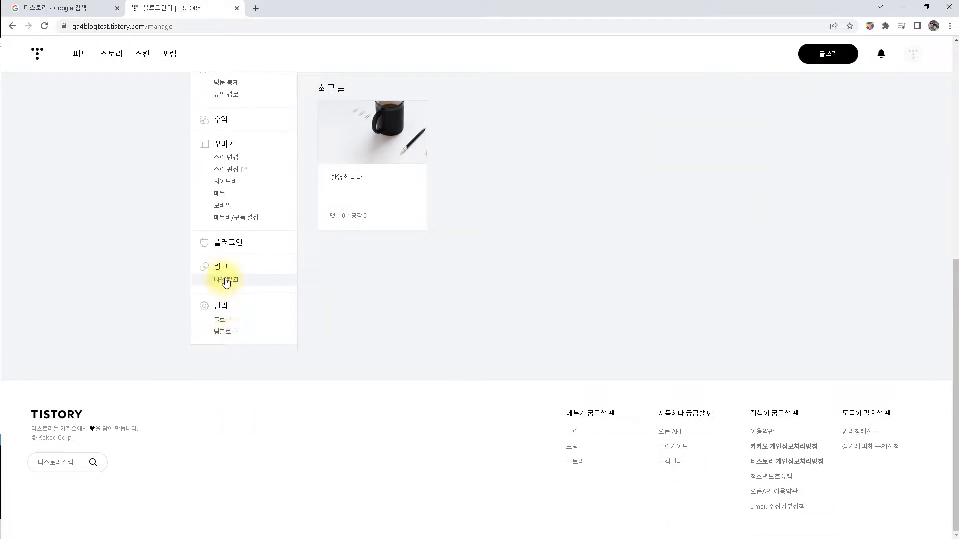
scroll(227, 282, up, 5)
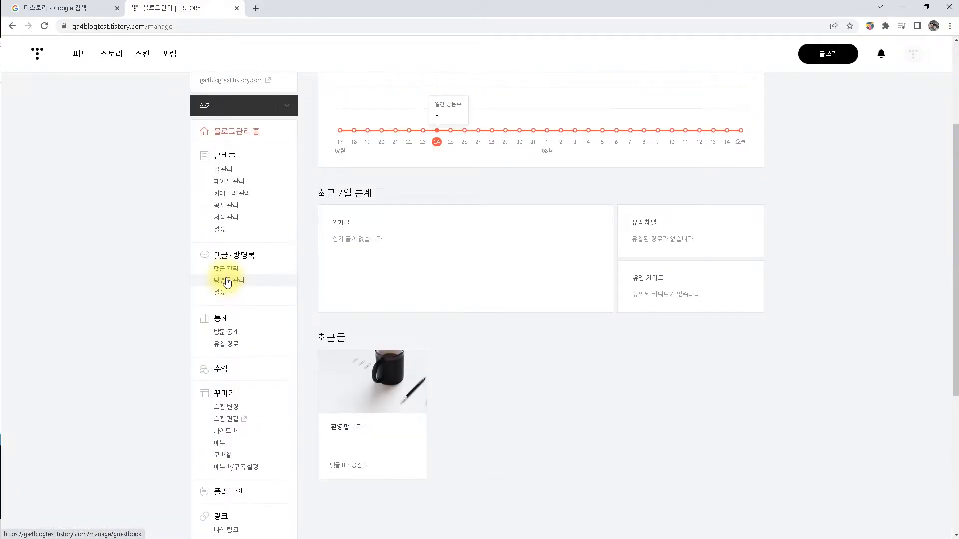
scroll(227, 282, up, 3)
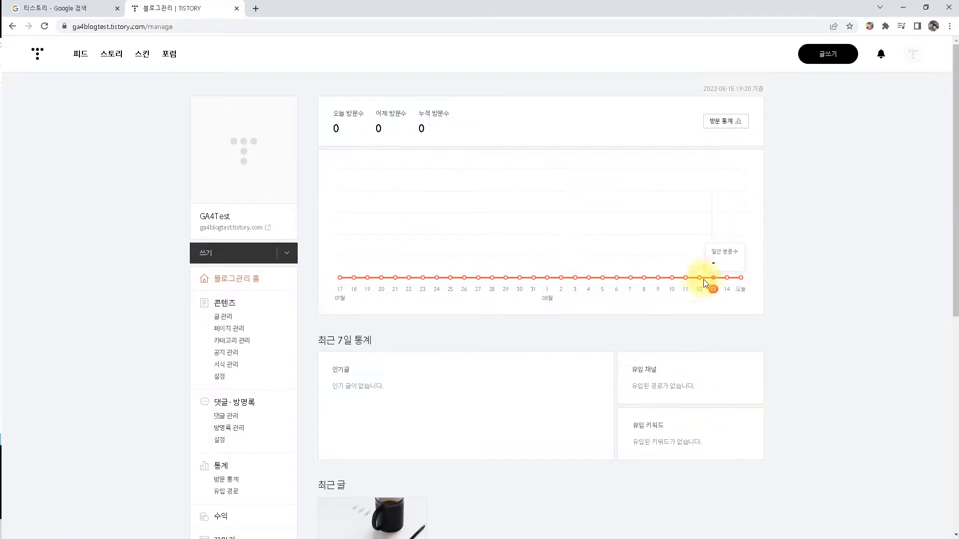
scroll(693, 294, down, 7)
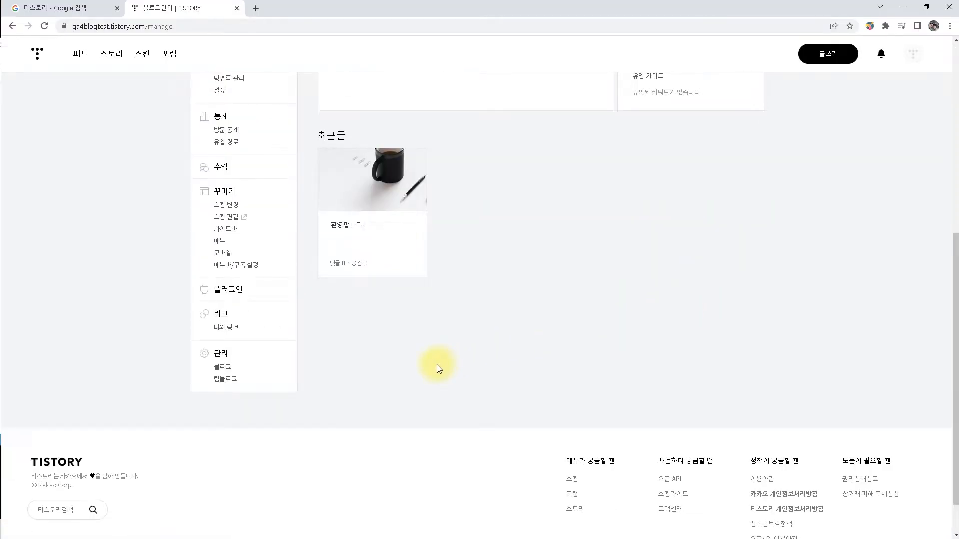
scroll(436, 369, up, 3)
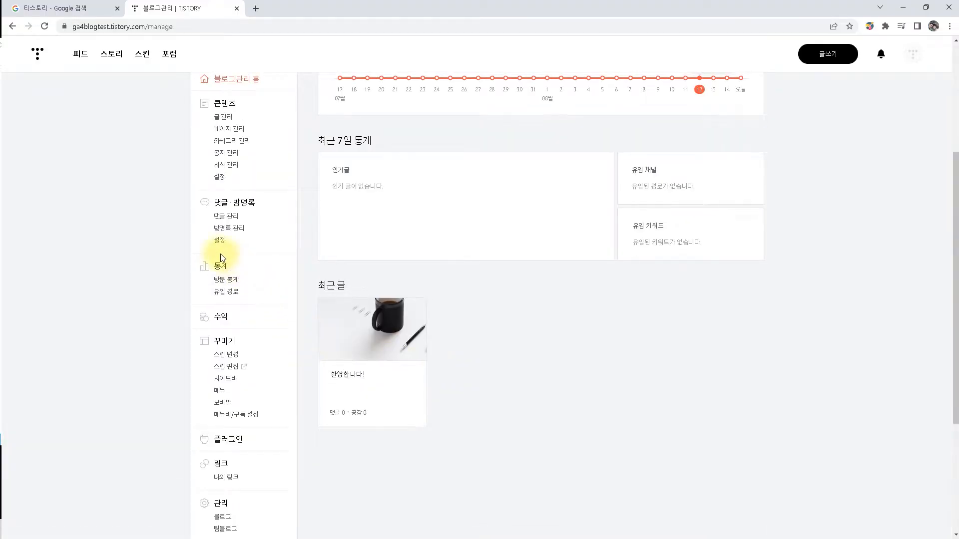
scroll(216, 249, up, 4)
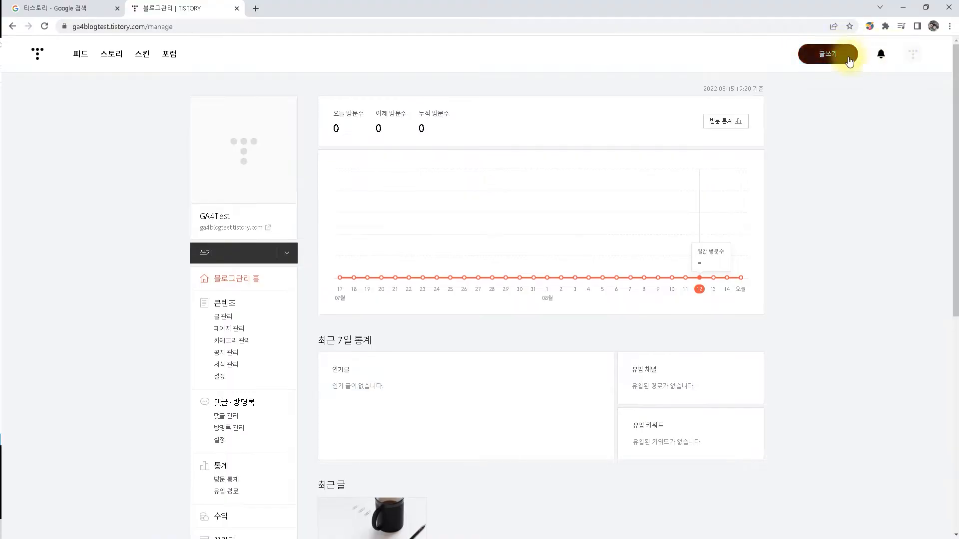
click(13, 26)
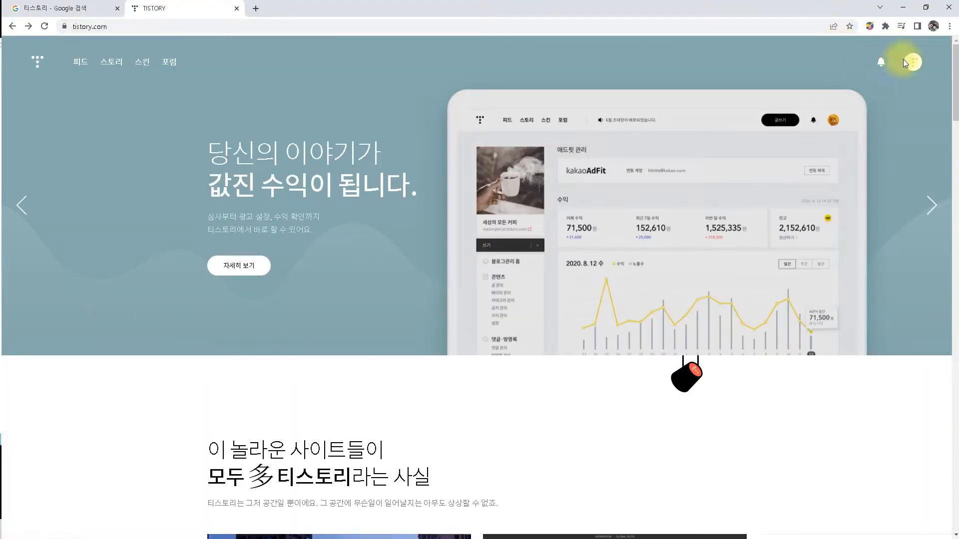
Open the profile avatar's account dropdown listing the GA4Test blog
click(912, 62)
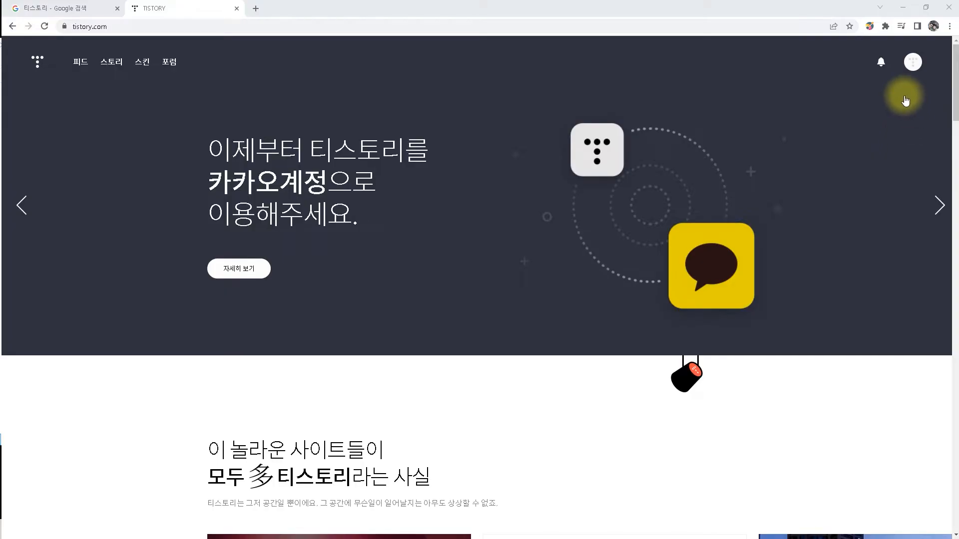
click(913, 62)
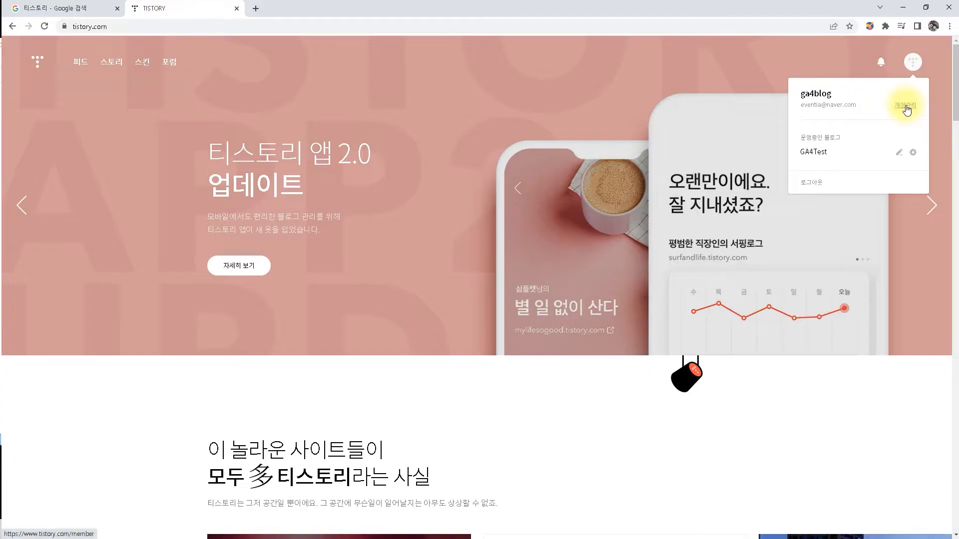
Check in 계정관리 that GA4Test runs with 4 more blogs allowed, and start a new blog
click(907, 107)
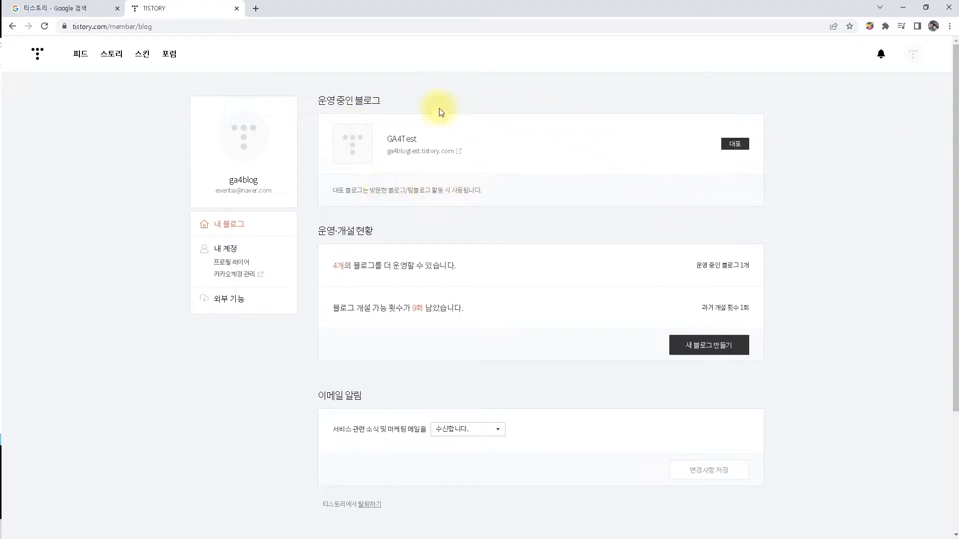
drag(374, 266, 333, 265)
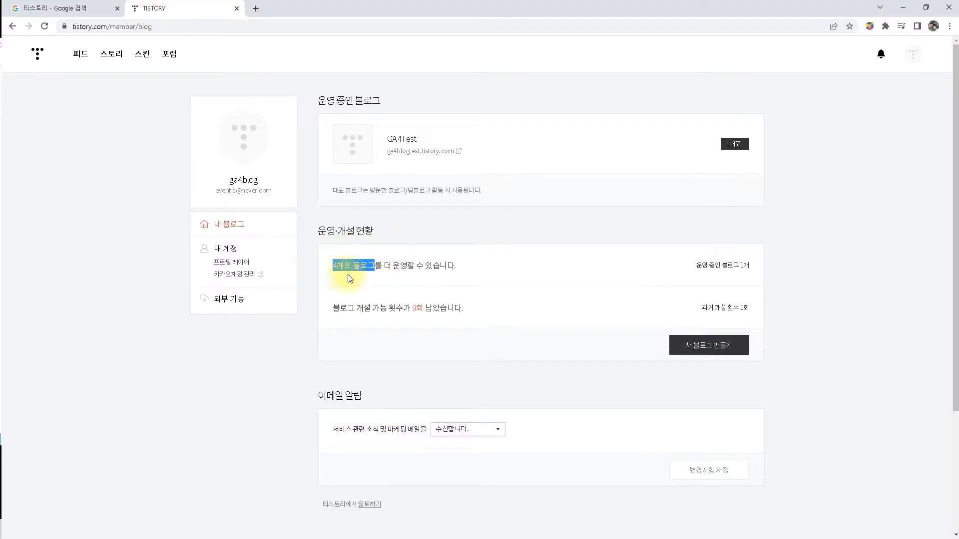
click(409, 268)
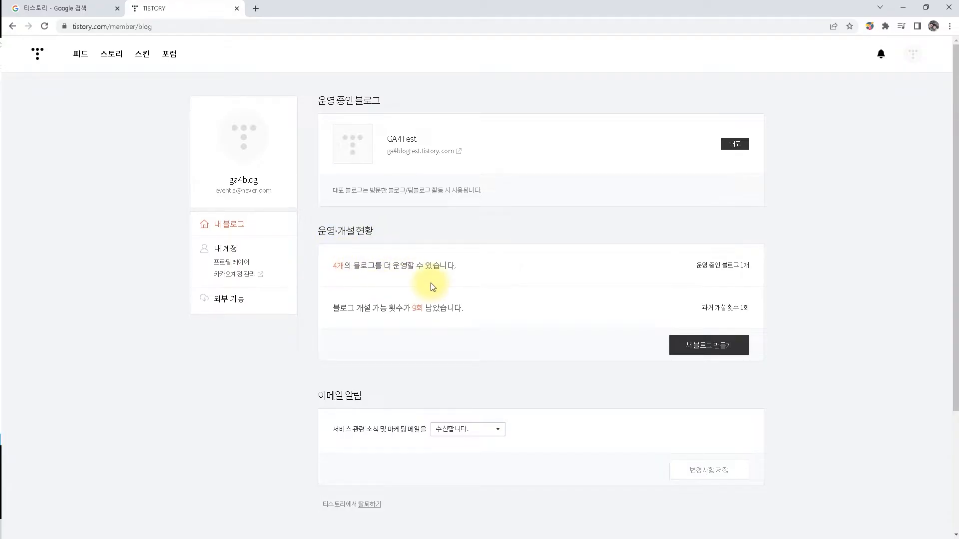
click(713, 351)
Name the new blog 'ga4BlogTrial' and confirm the name is available
click(365, 151)
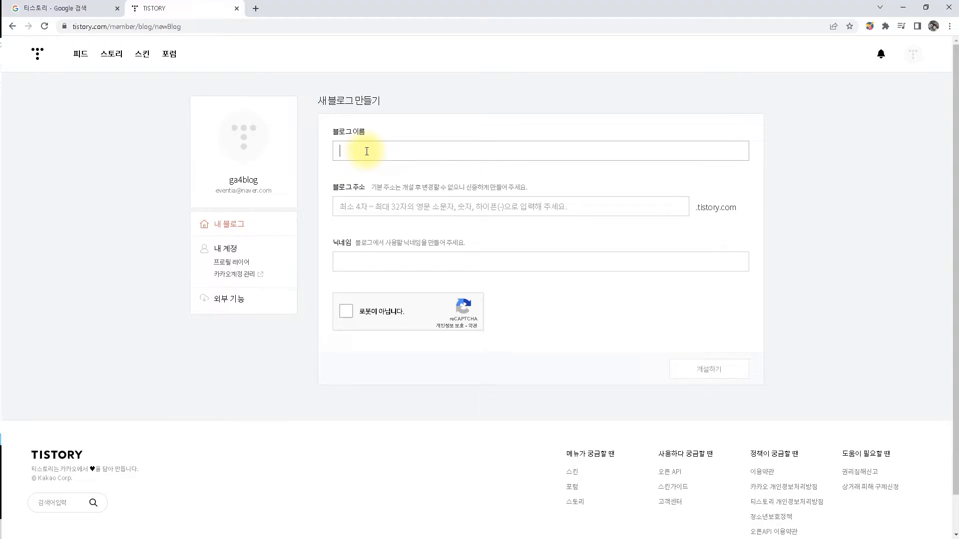
text(ga4blogtrial)
key(BackSpace)
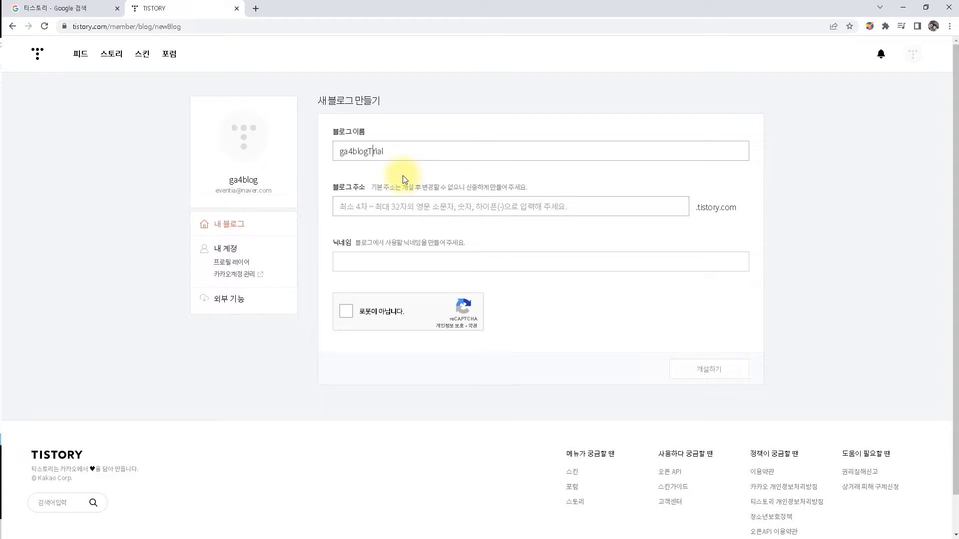
text(T)
click(356, 151)
drag(356, 152, 354, 154)
text(B)
drag(396, 151, 317, 150)
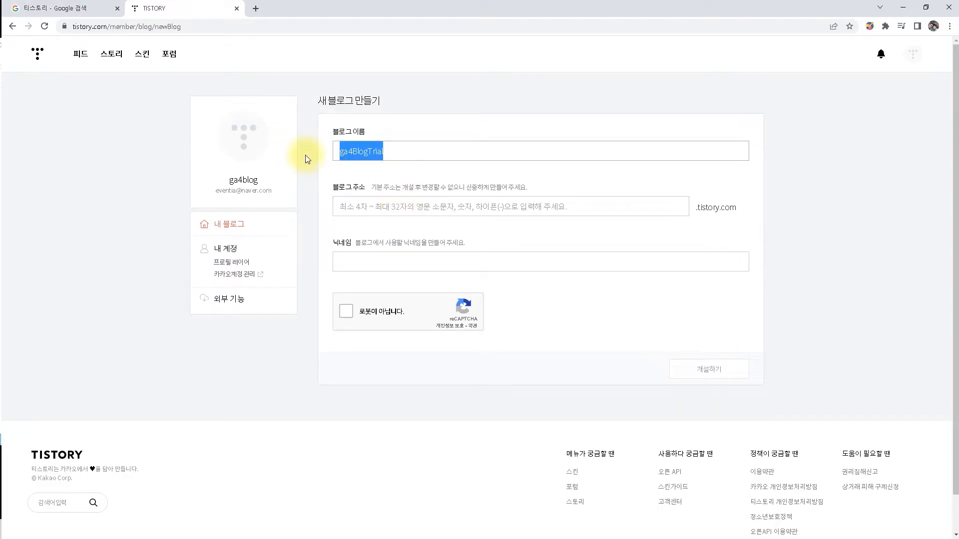
click(450, 210)
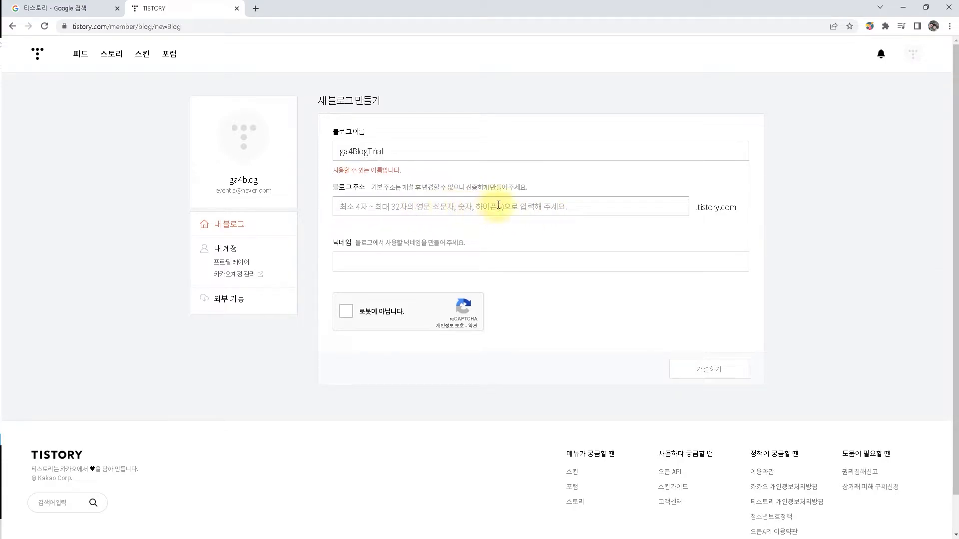
Enter ga4-blog-trial as the blog address and validate it
click(350, 151)
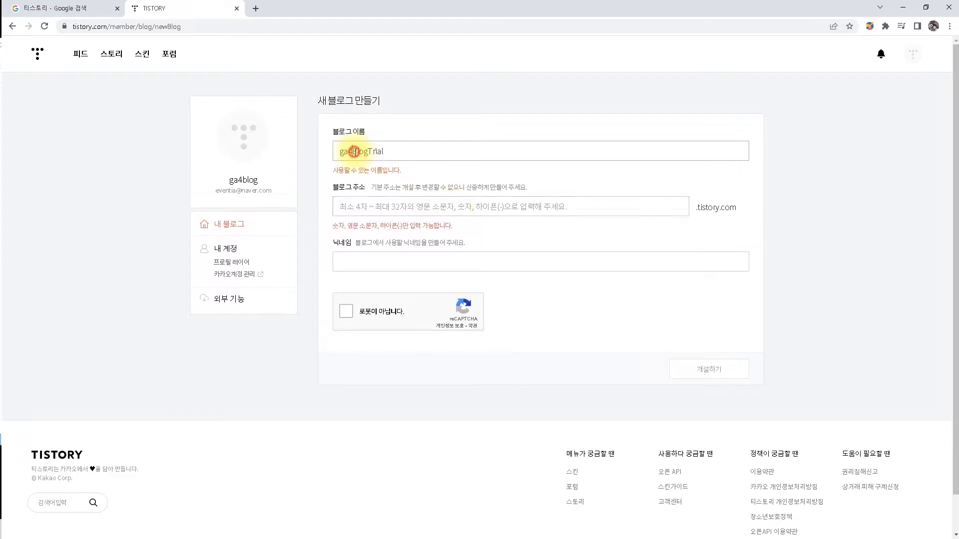
click(380, 207)
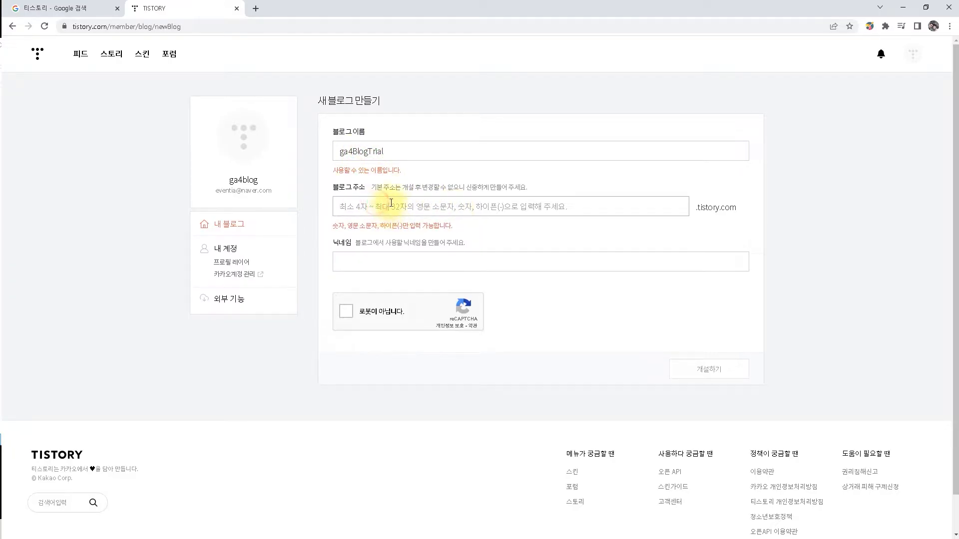
text(ga4-blog-trial)
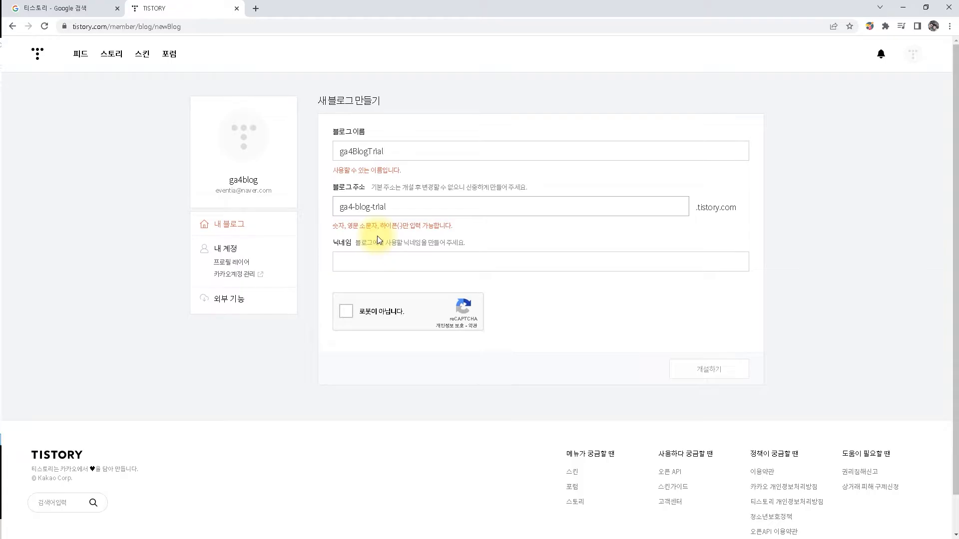
click(369, 257)
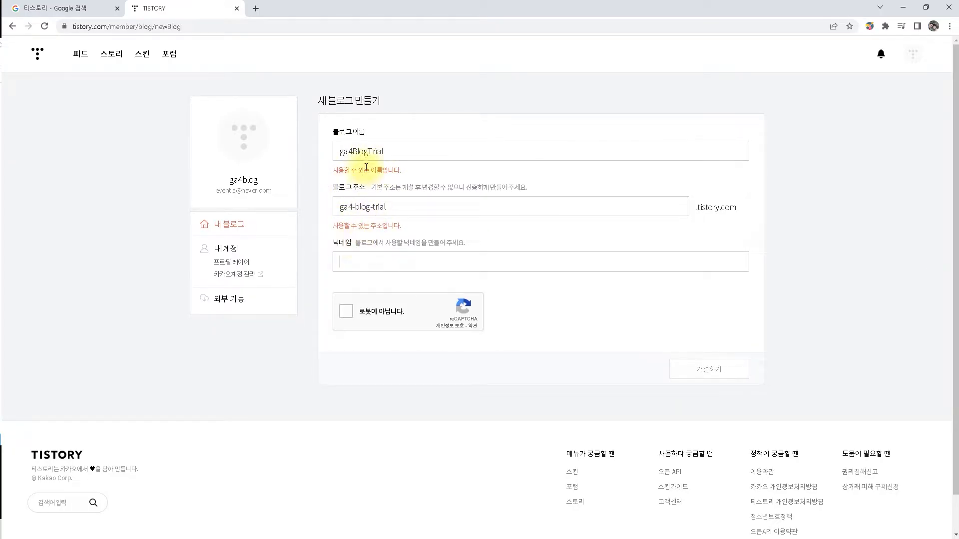
Cut the blog name down to ga4 by deleting BlogTrial and the extra characters
drag(353, 152, 448, 151)
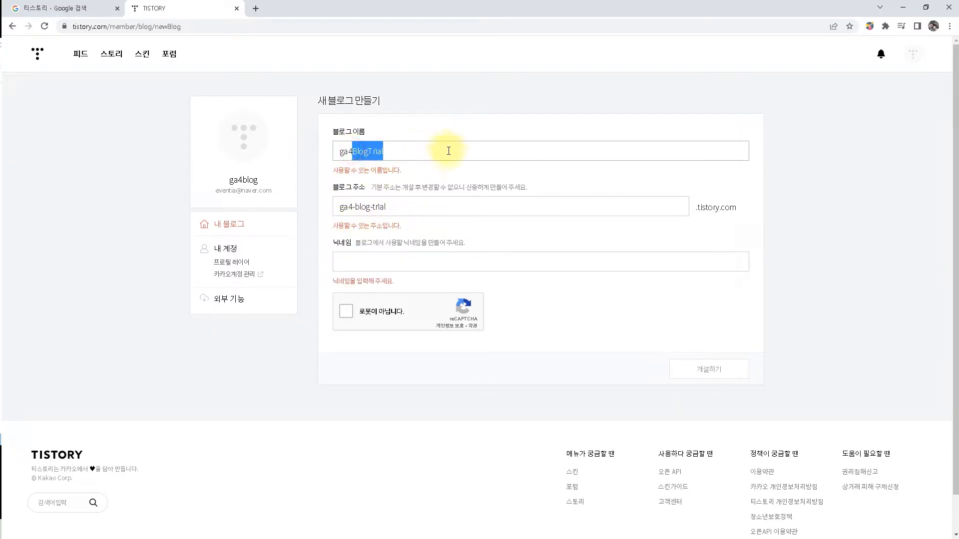
key(BackSpace)
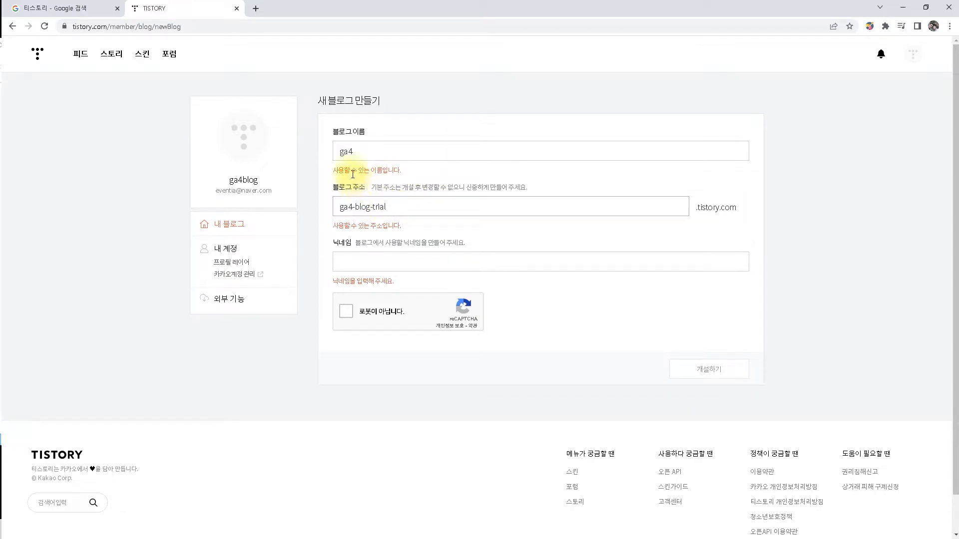
click(362, 156)
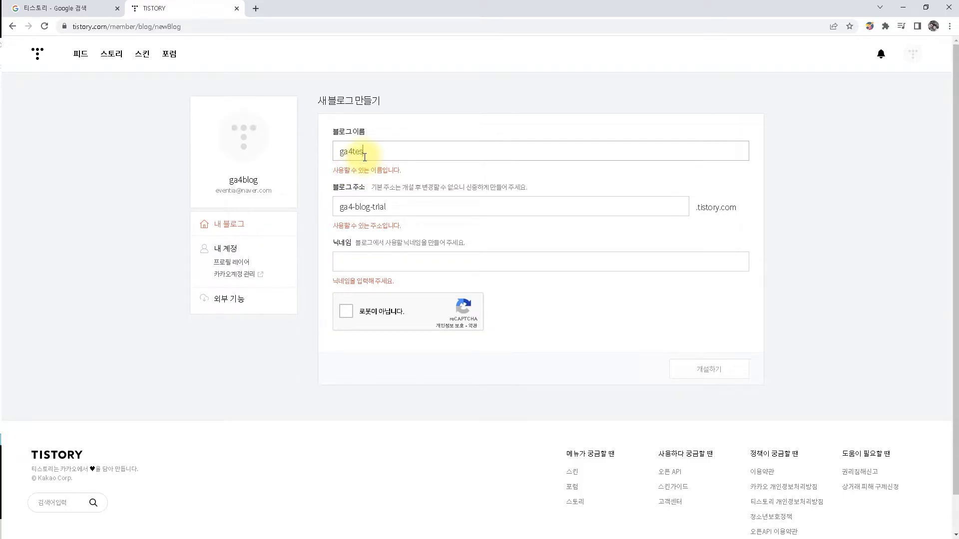
click(407, 207)
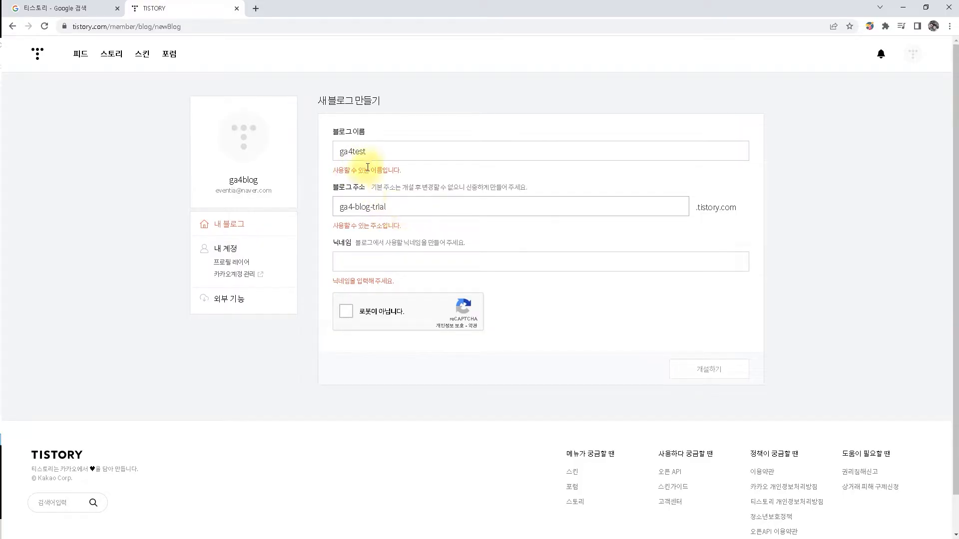
click(376, 152)
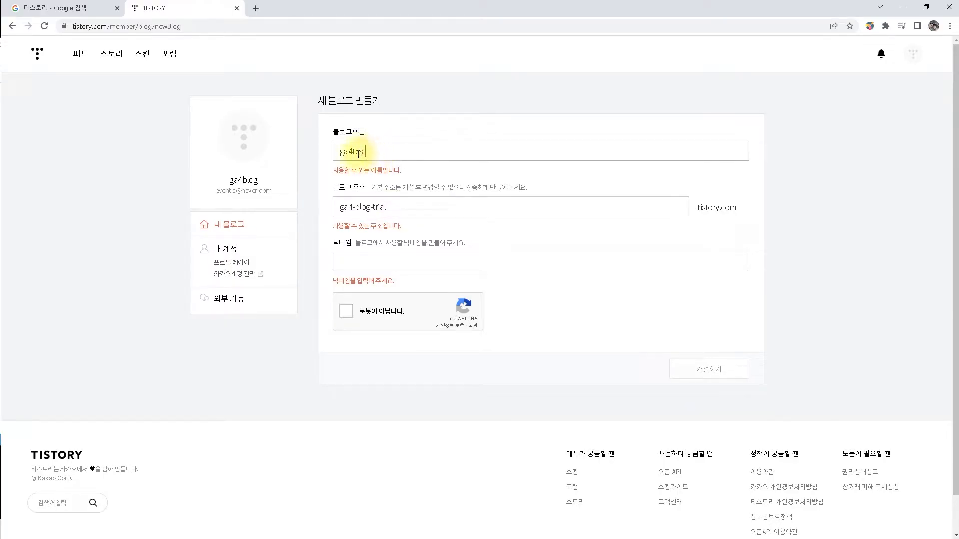
drag(353, 153, 375, 154)
click(378, 152)
click(379, 209)
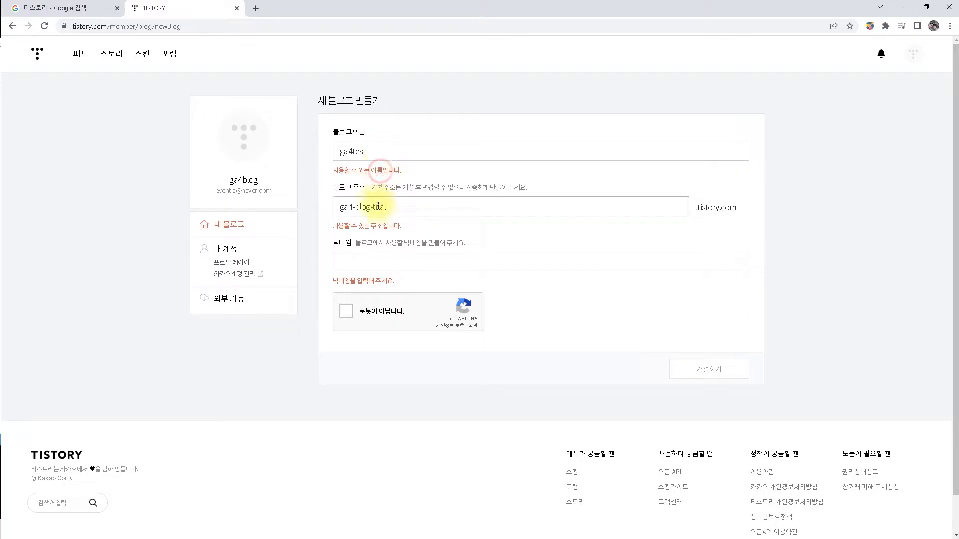
drag(352, 153, 376, 153)
click(377, 153)
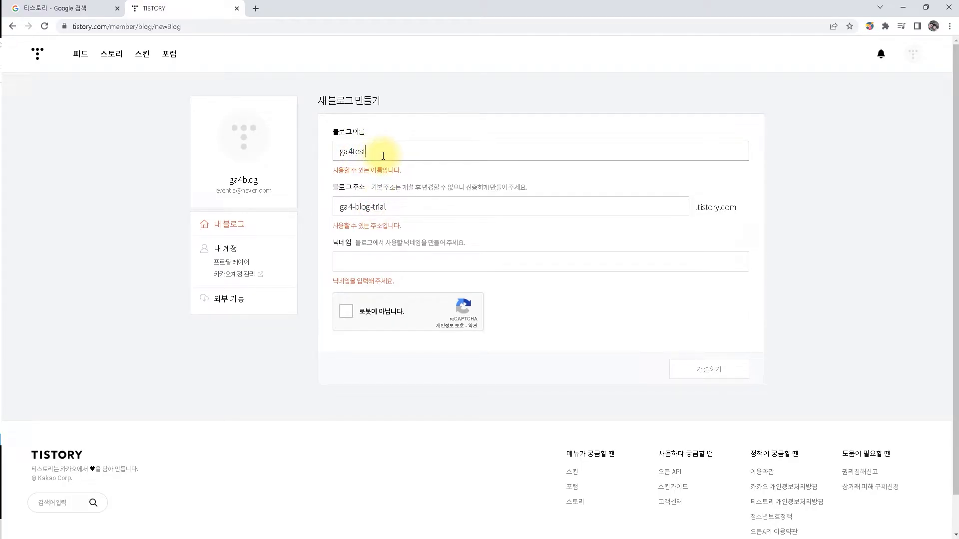
key(BackSpace)
key(BackSpace)
key(BackSpace)
Rename the blog to GA4 and remove +++ so the address is ga4-blog-trial
double_click(364, 152)
text(GA$)
click(392, 209)
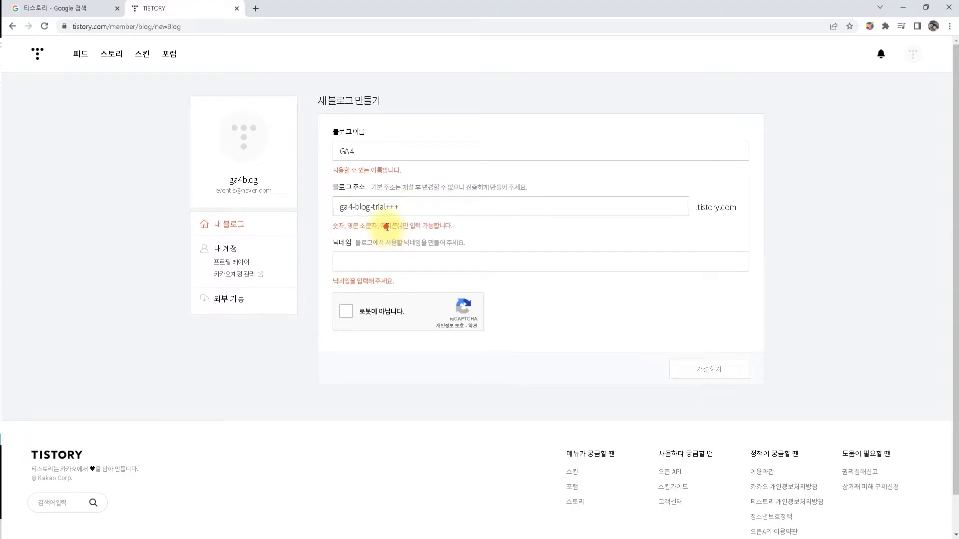
drag(378, 226, 453, 225)
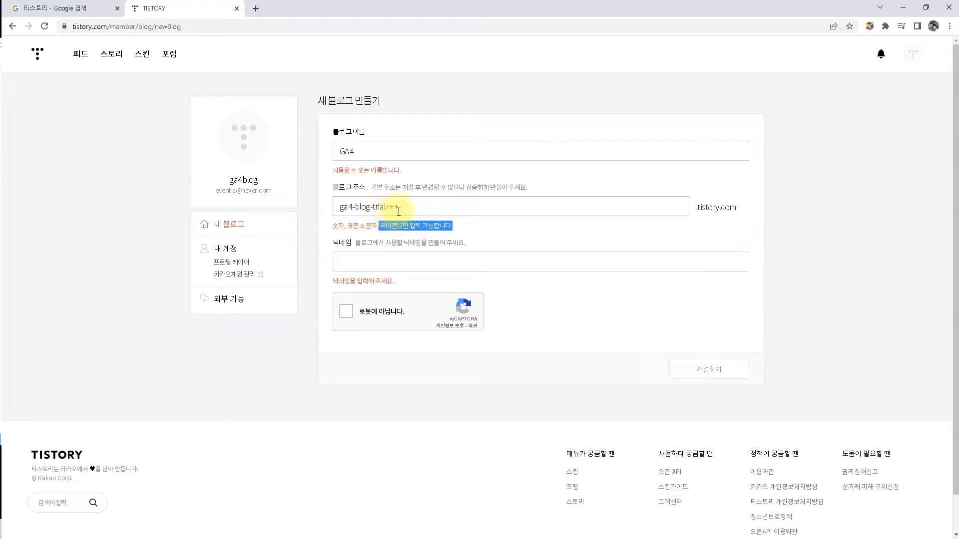
drag(386, 206, 429, 208)
key(BackSpace)
click(421, 239)
double_click(398, 226)
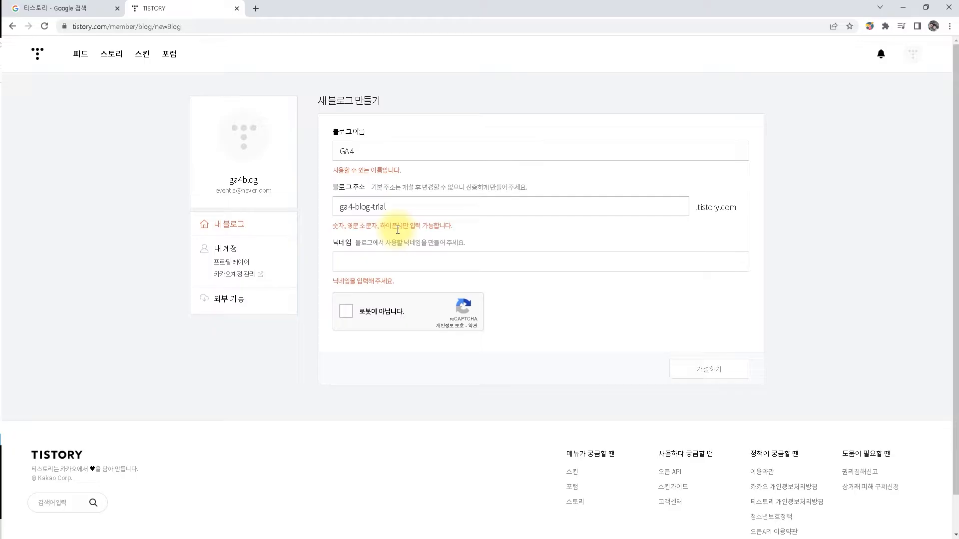
click(398, 221)
drag(345, 227, 390, 226)
click(387, 228)
Replace the already-used GA4 nickname with ga4blogtrial
click(366, 261)
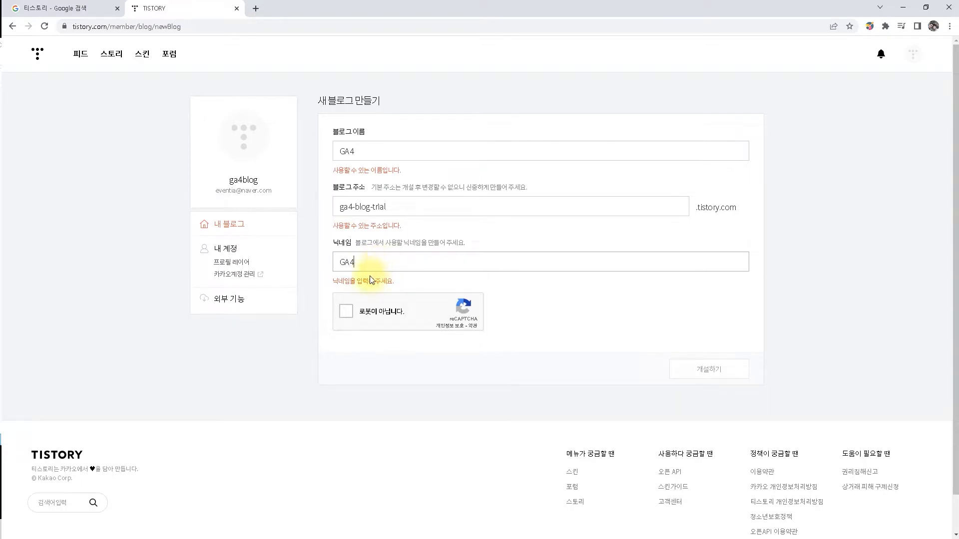
drag(365, 263, 326, 264)
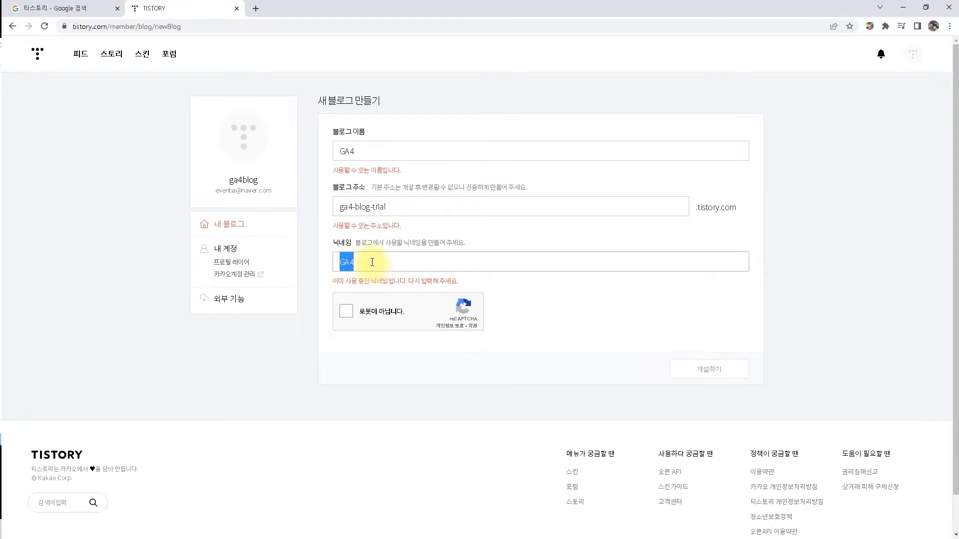
drag(377, 262, 323, 261)
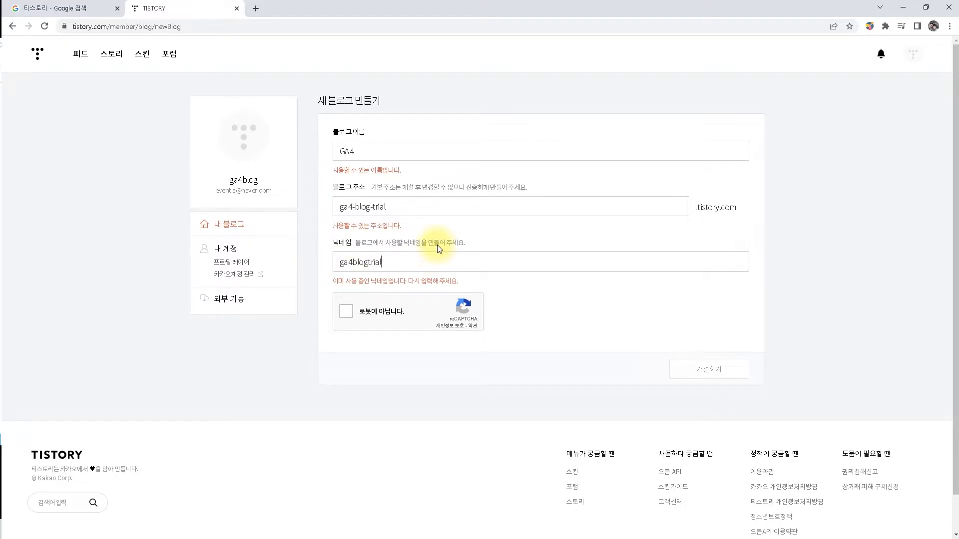
double_click(394, 265)
click(382, 266)
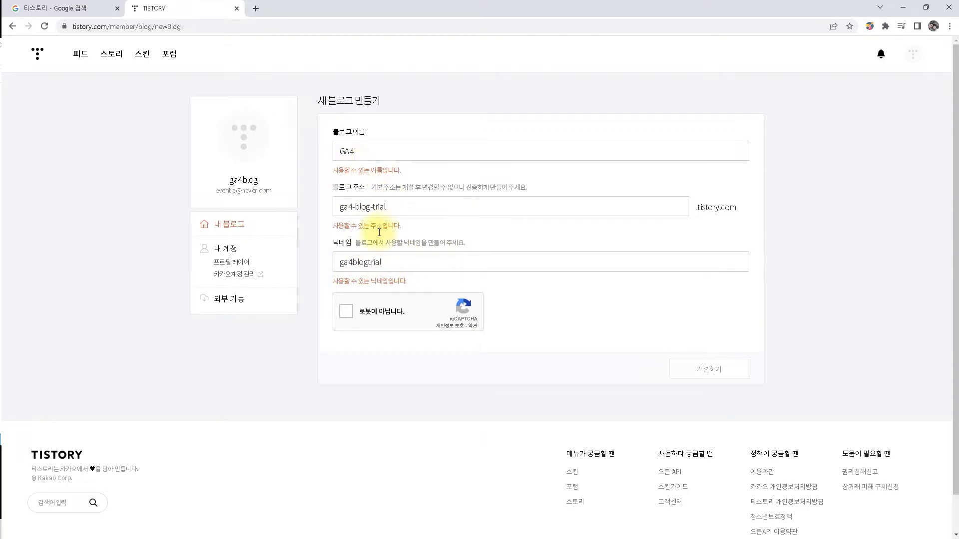
Pass the reCAPTCHA and confirm creating the blog at ga4-blog-trial.tistory.com
click(346, 316)
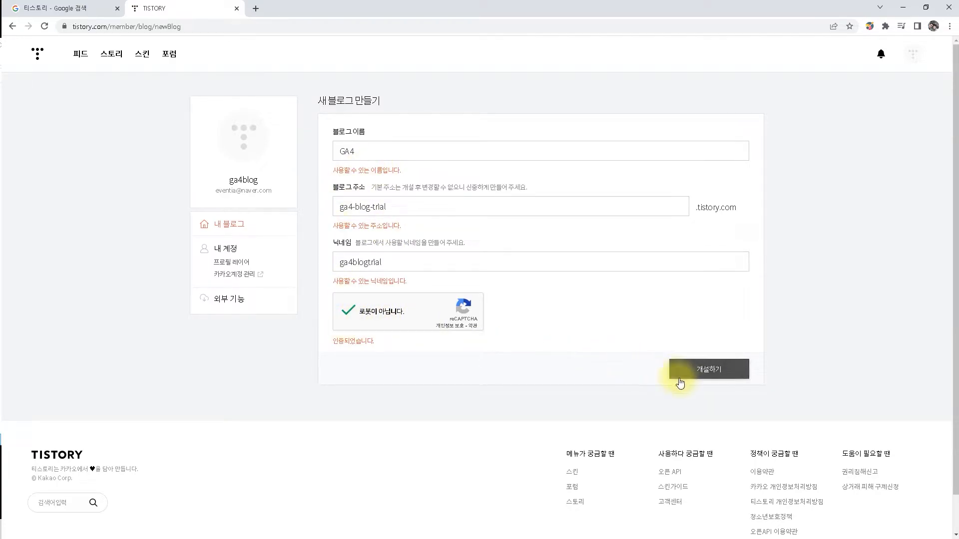
click(717, 375)
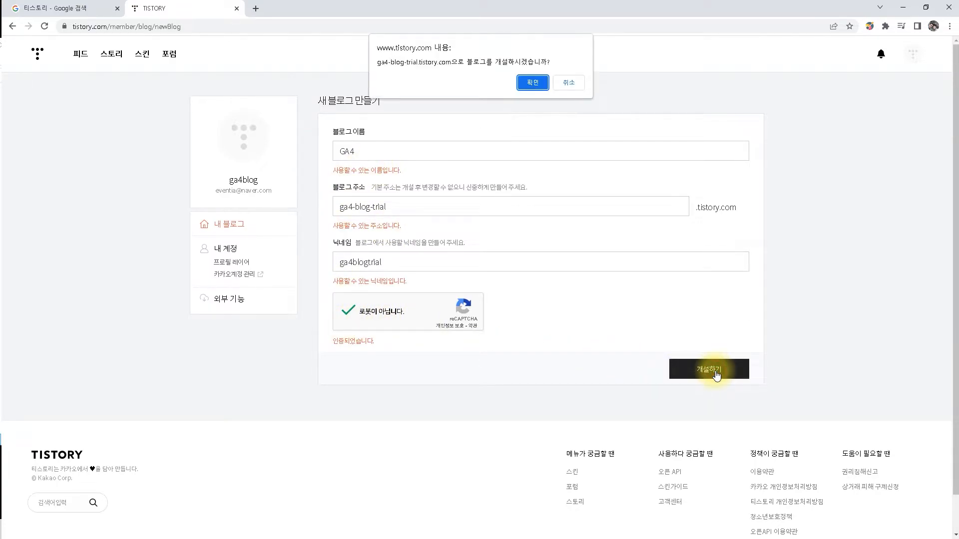
click(533, 84)
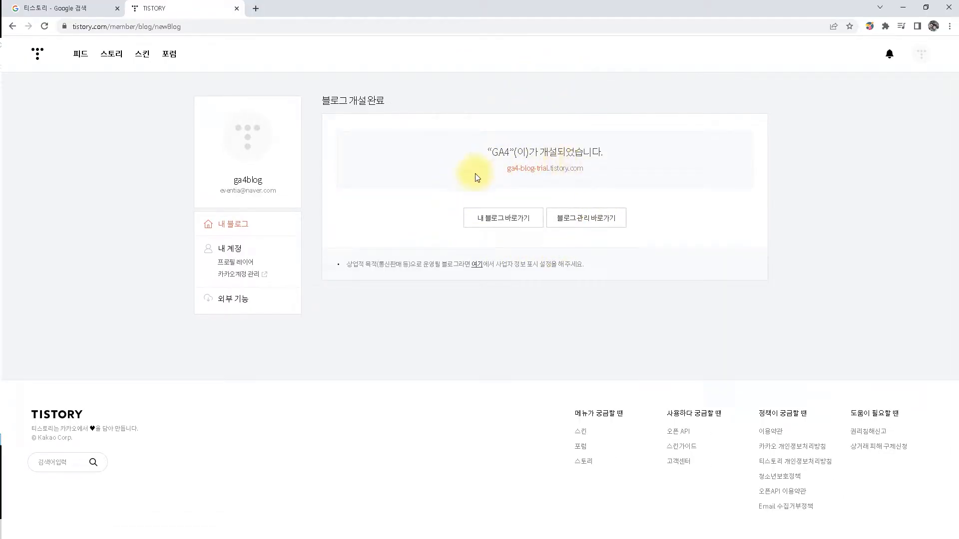
Go to the new GA4 blog and open its dashboard at ga4-blog-trial.tistory.com/manage
click(498, 223)
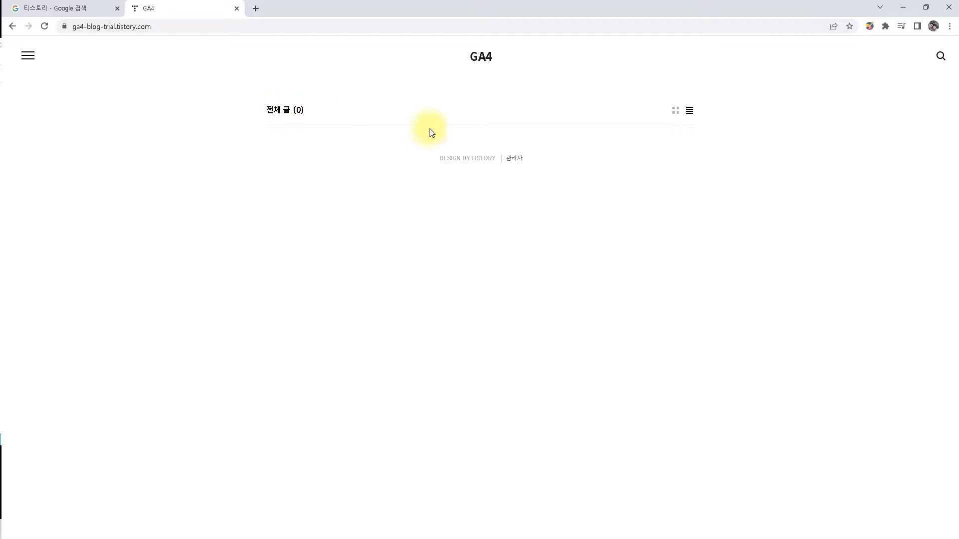
click(514, 158)
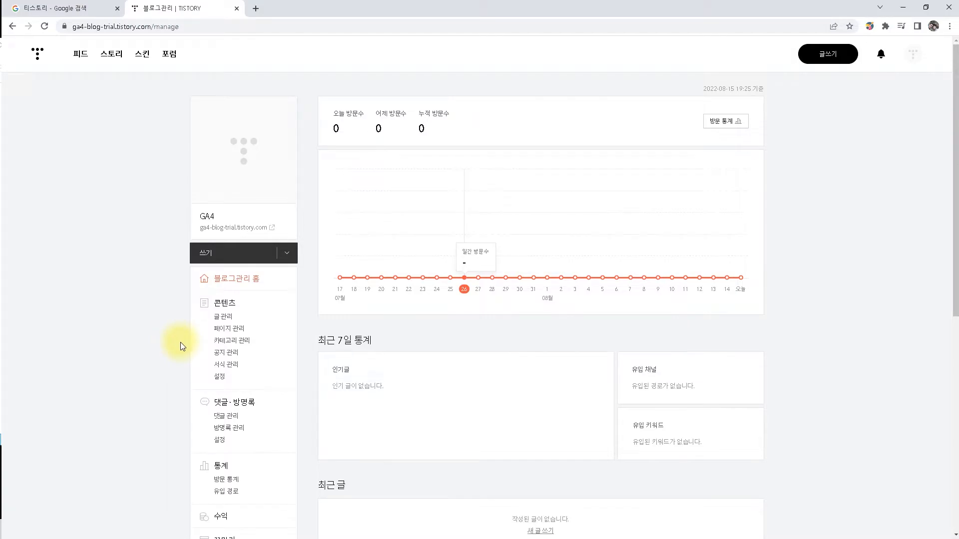
scroll(179, 343, down, 5)
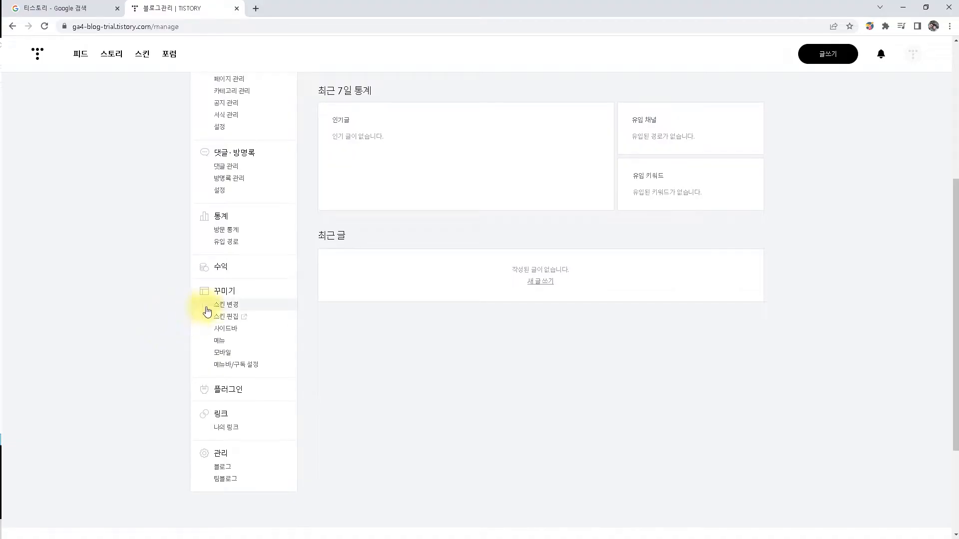
Open the skin-change page and browse the available skins
click(226, 310)
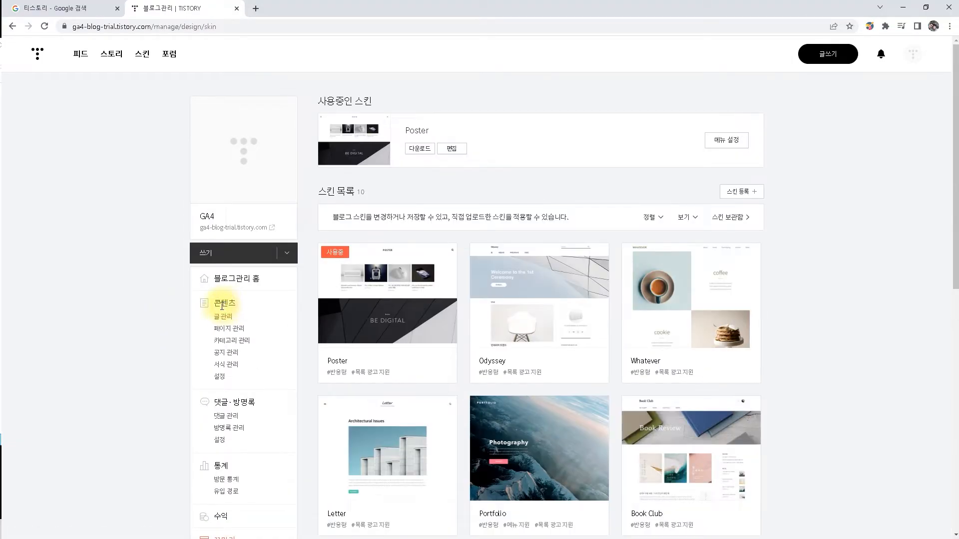
mouse_move(411, 459)
scroll(804, 421, down, 4)
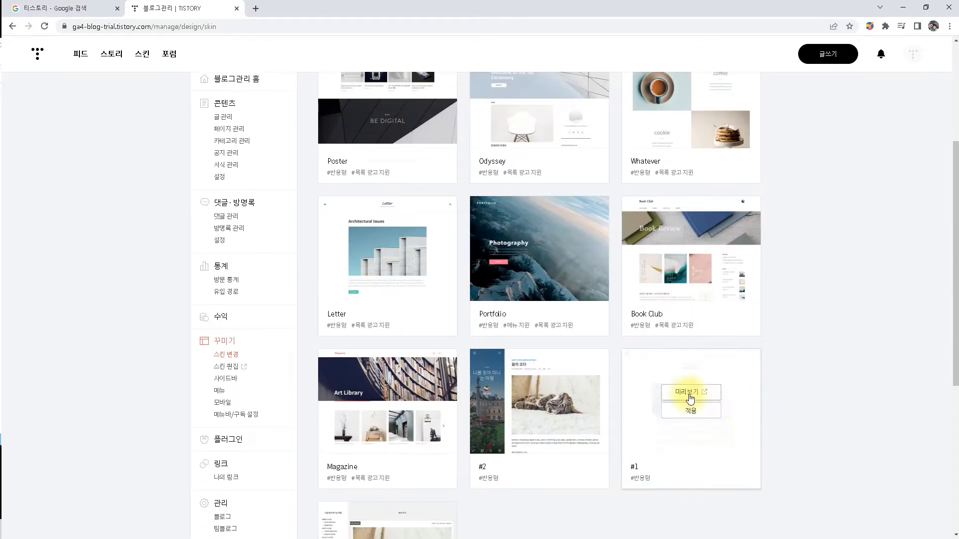
mouse_move(504, 398)
scroll(835, 395, down, 5)
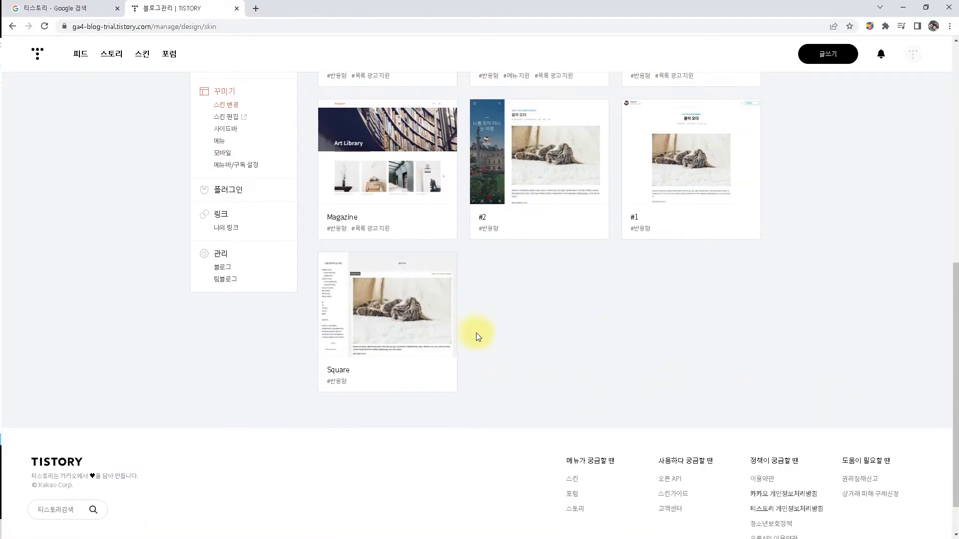
scroll(788, 343, up, 9)
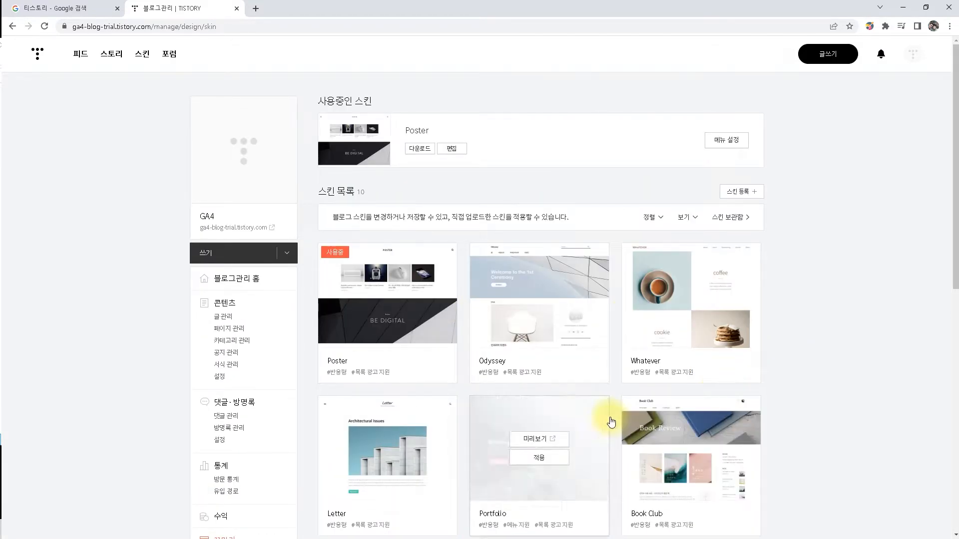
mouse_move(726, 384)
scroll(841, 370, down, 3)
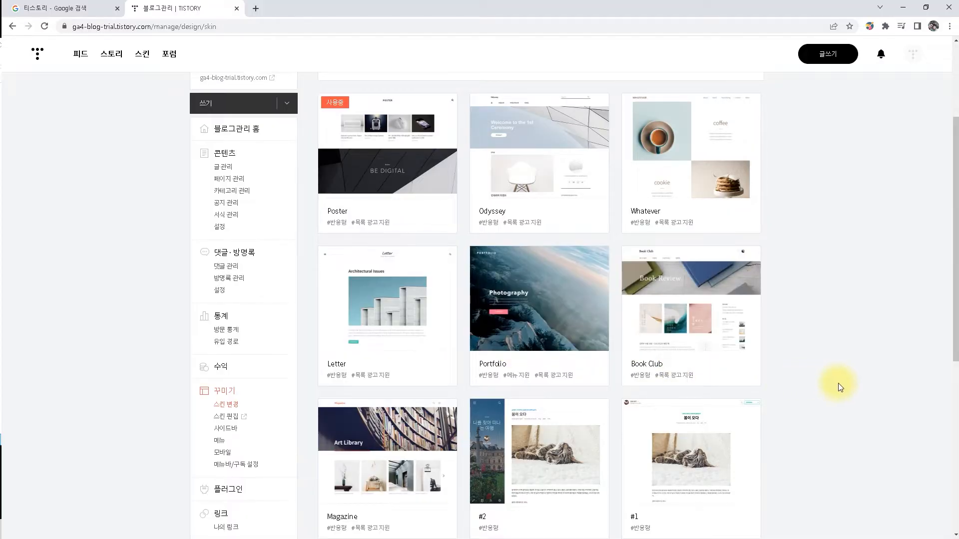
scroll(835, 385, down, 3)
scroll(535, 371, down, 4)
scroll(561, 392, up, 5)
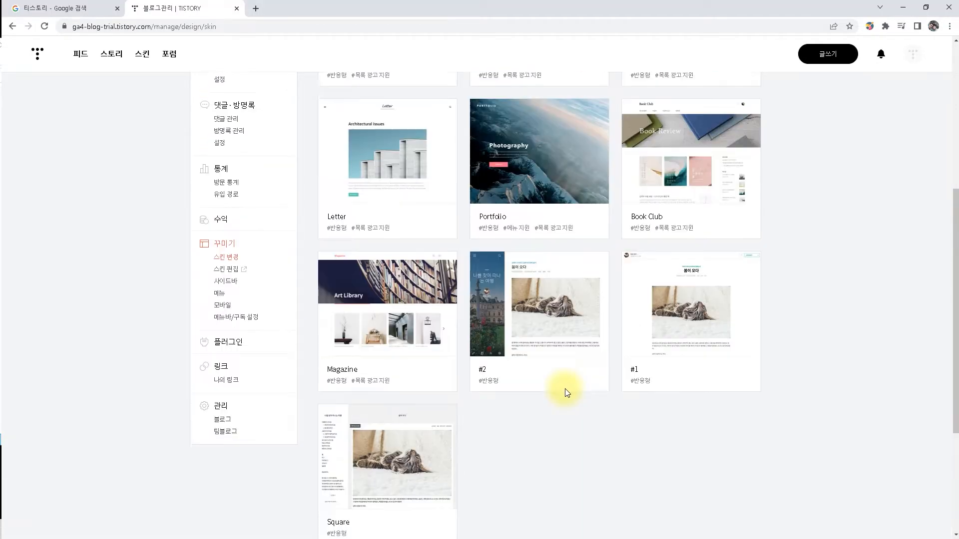
scroll(565, 389, up, 5)
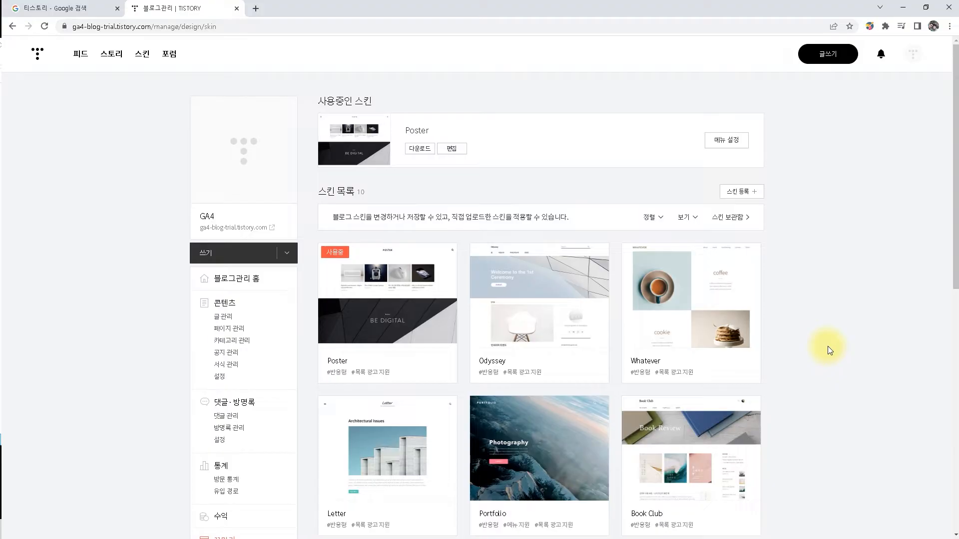
scroll(829, 349, down, 4)
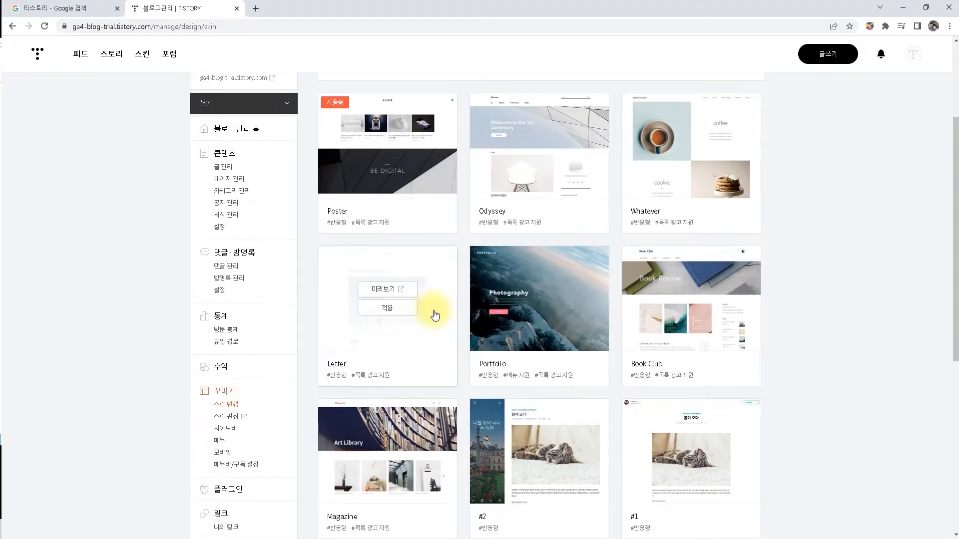
scroll(418, 318, down, 3)
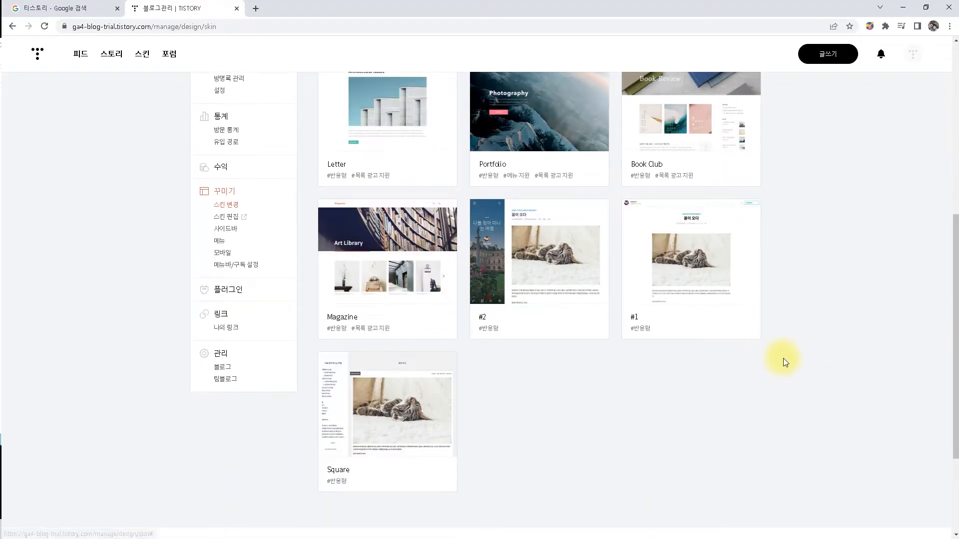
scroll(786, 360, up, 2)
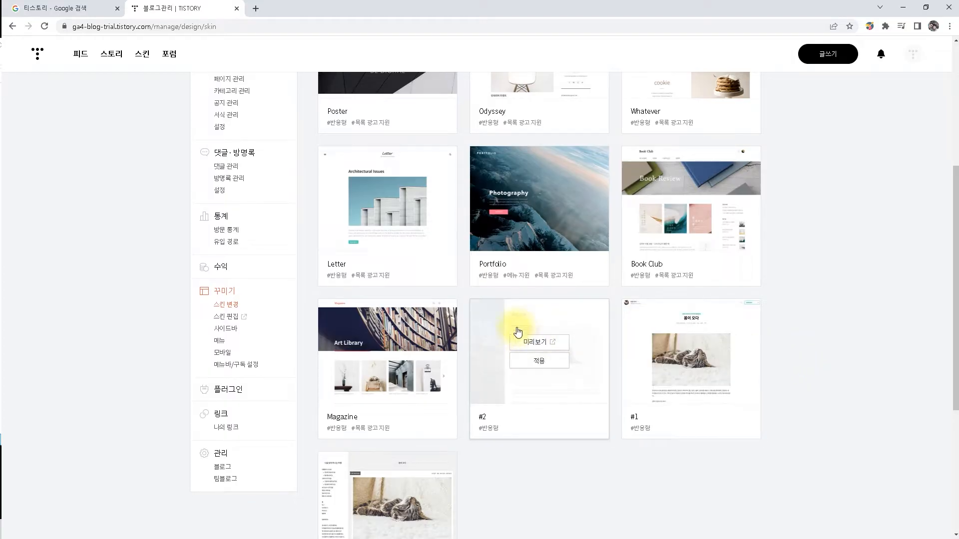
scroll(866, 243, up, 1)
Preview the Book Club skin, then apply it to the blog and confirm
mouse_move(709, 240)
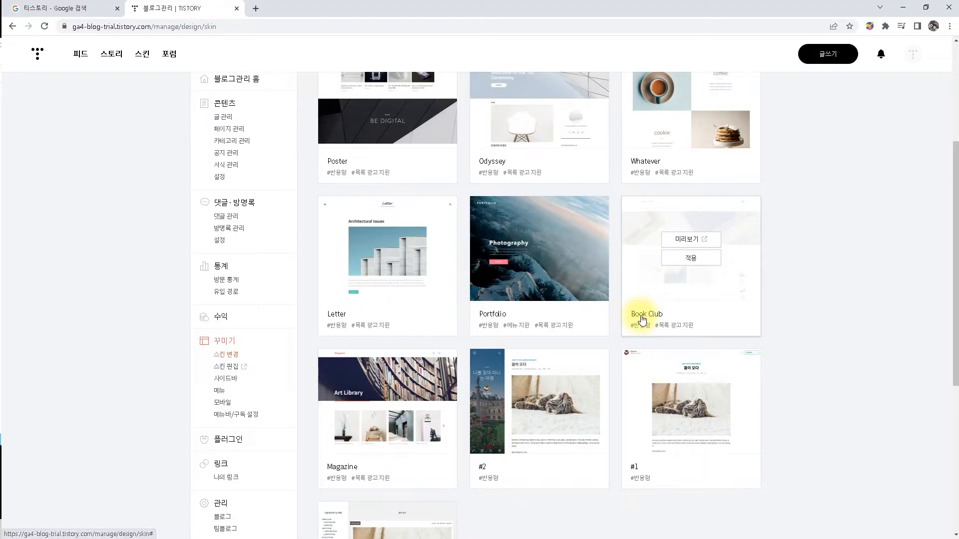
click(689, 242)
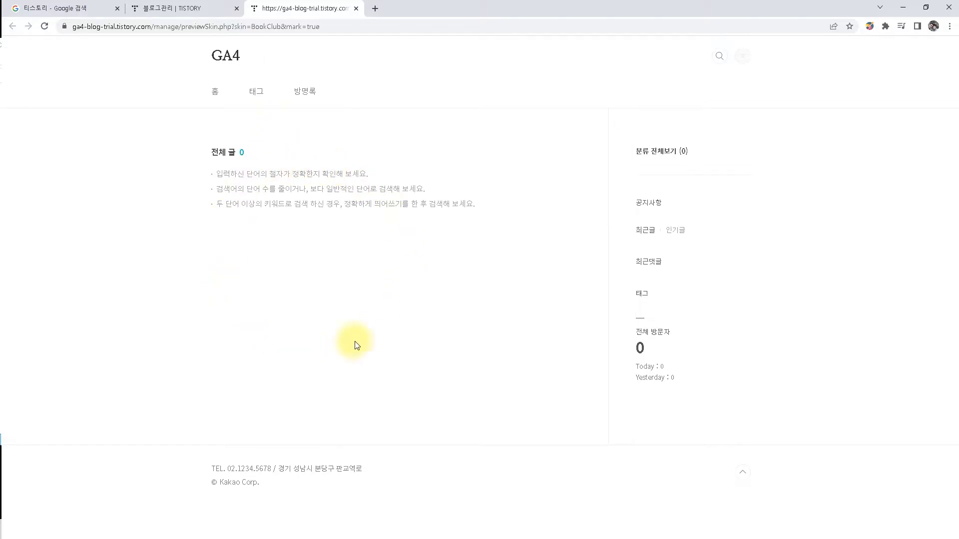
click(357, 8)
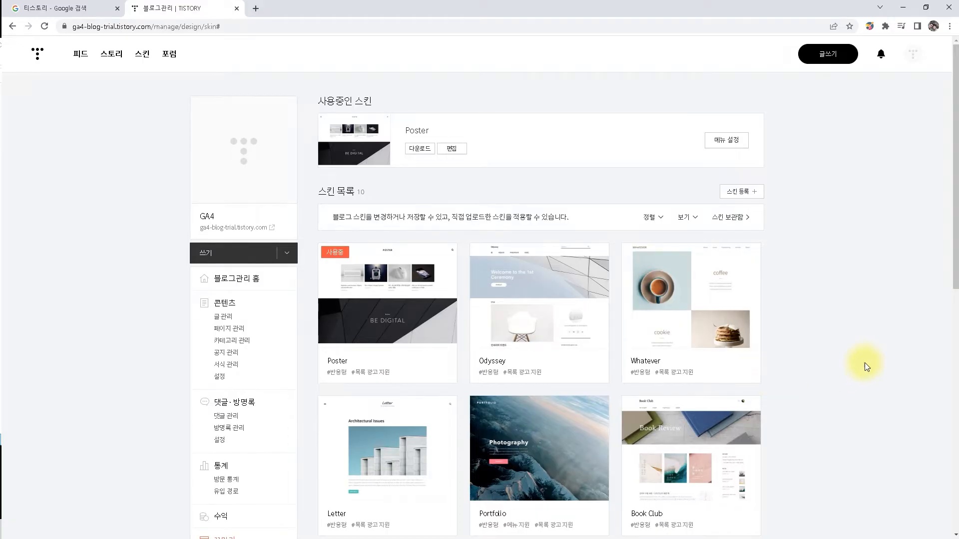
scroll(867, 366, down, 3)
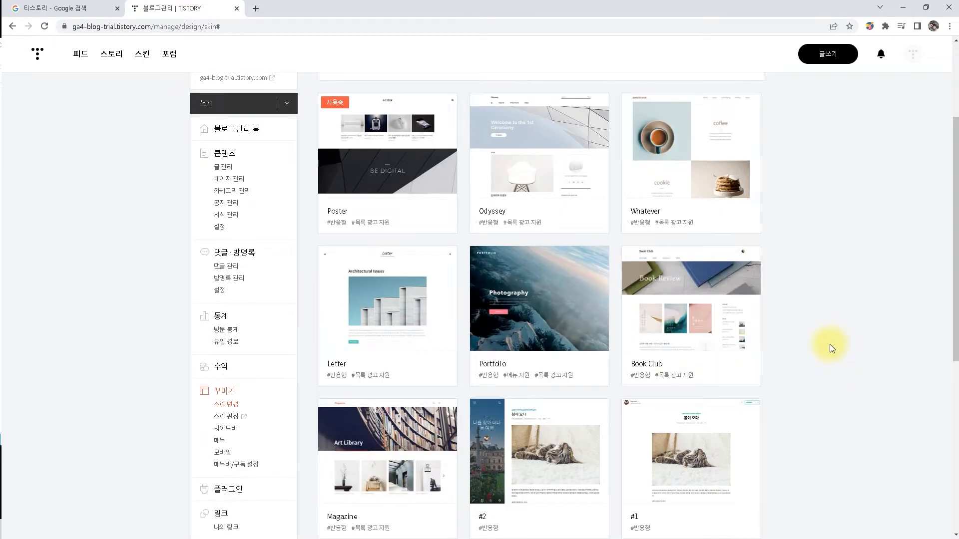
mouse_move(670, 310)
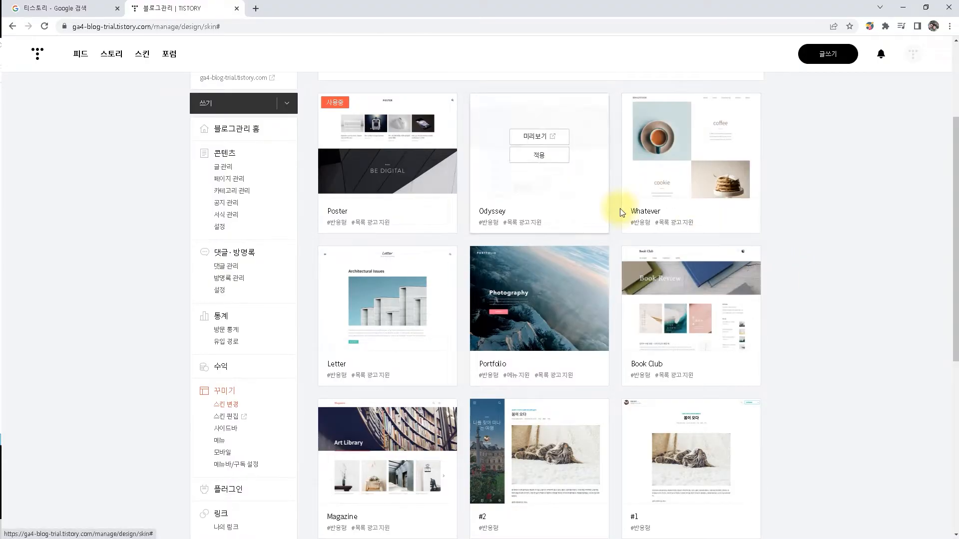
scroll(156, 329, down, 1)
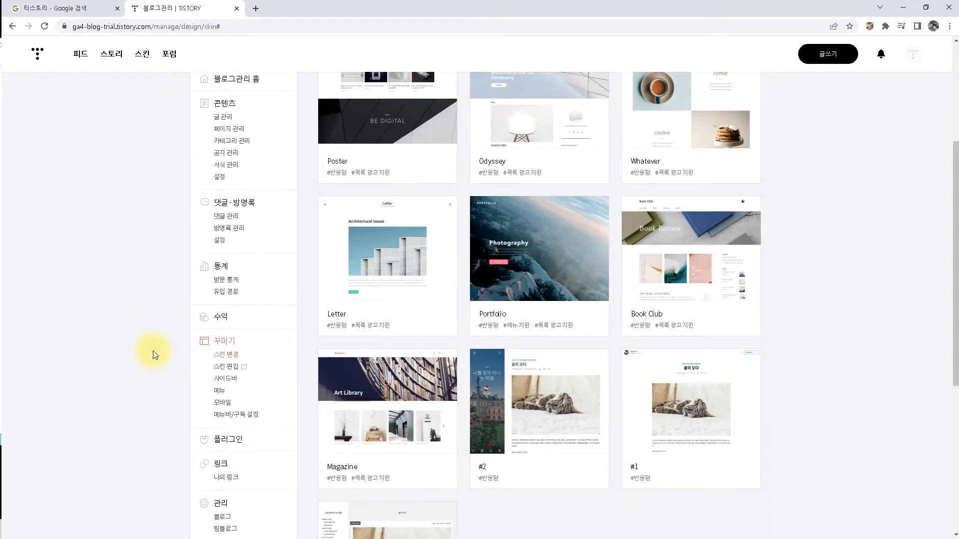
click(691, 258)
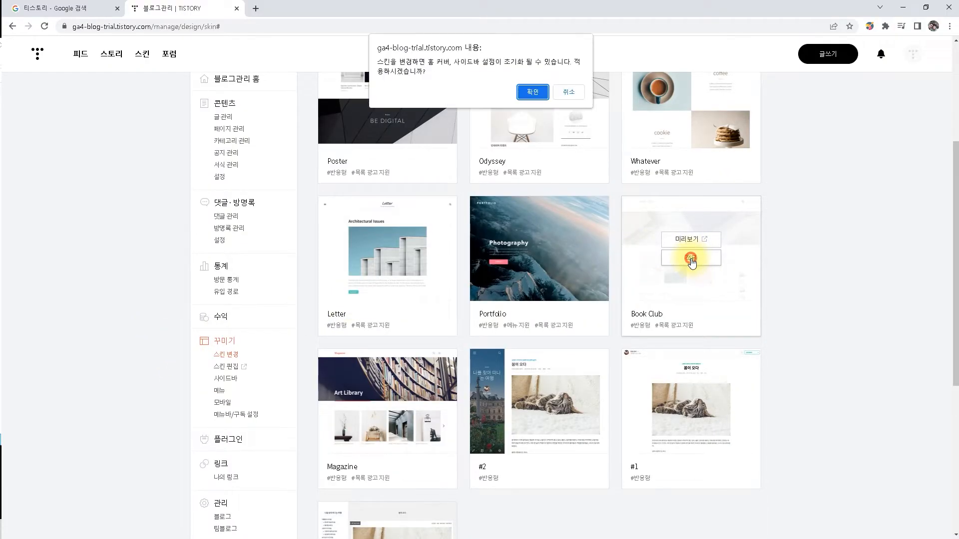
click(533, 93)
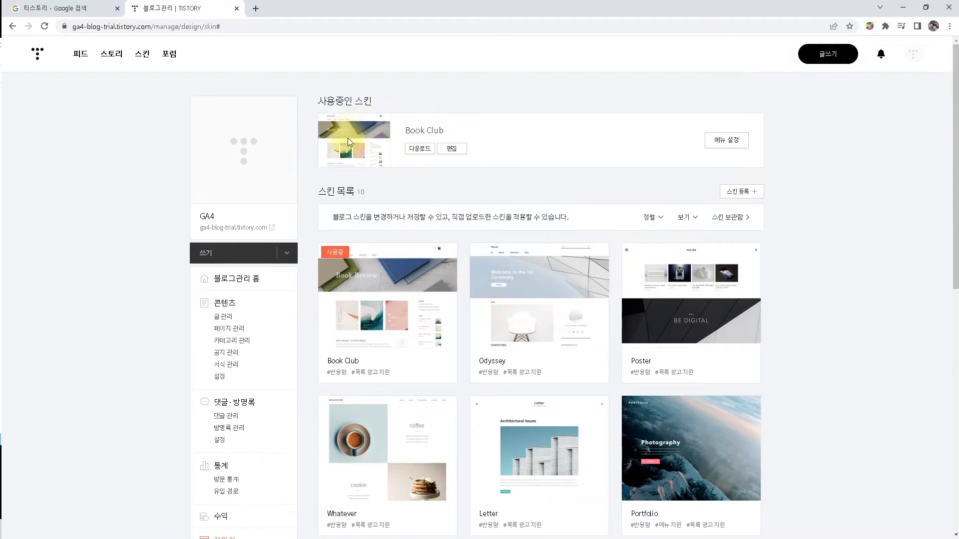
Preview the Portfolio skin, then apply it in place of Book Club and confirm
scroll(368, 125, down, 2)
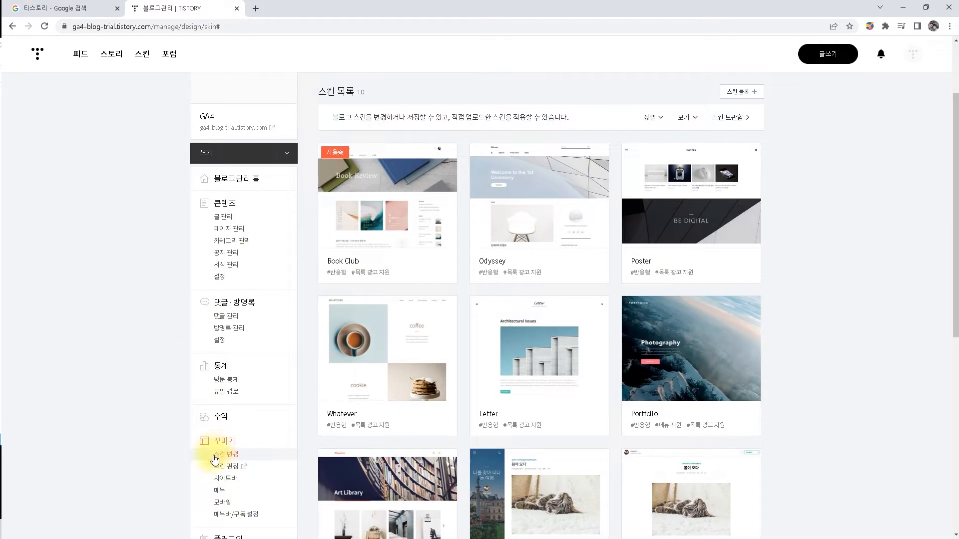
scroll(167, 382, up, 1)
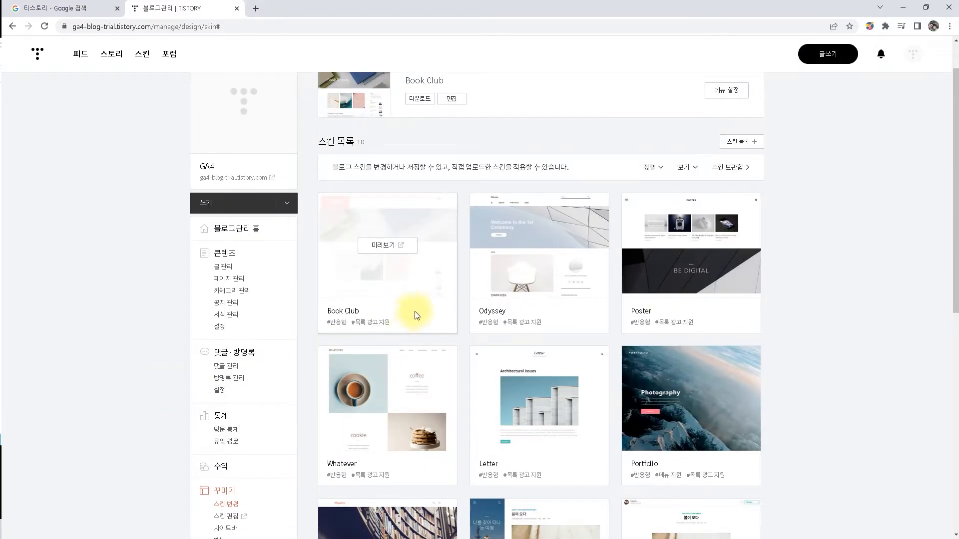
mouse_move(424, 391)
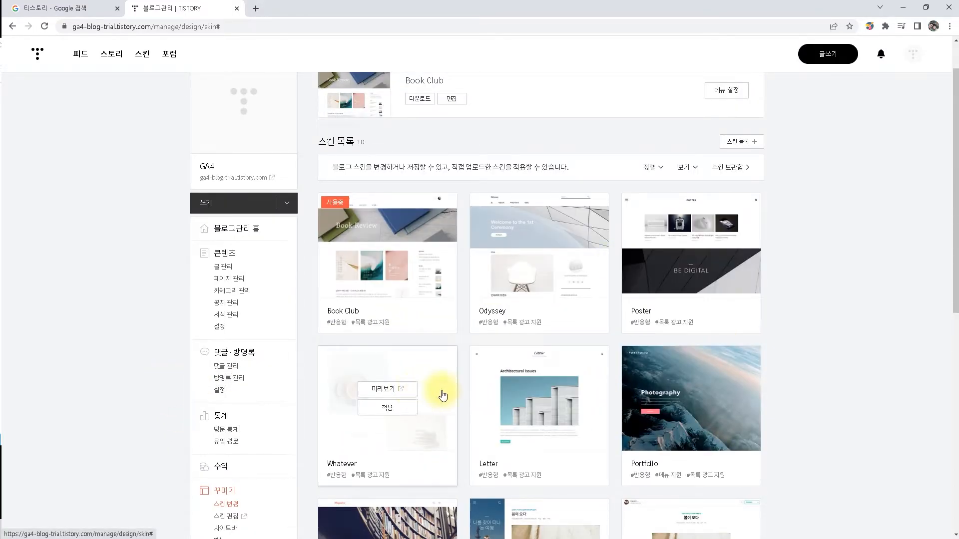
mouse_move(712, 435)
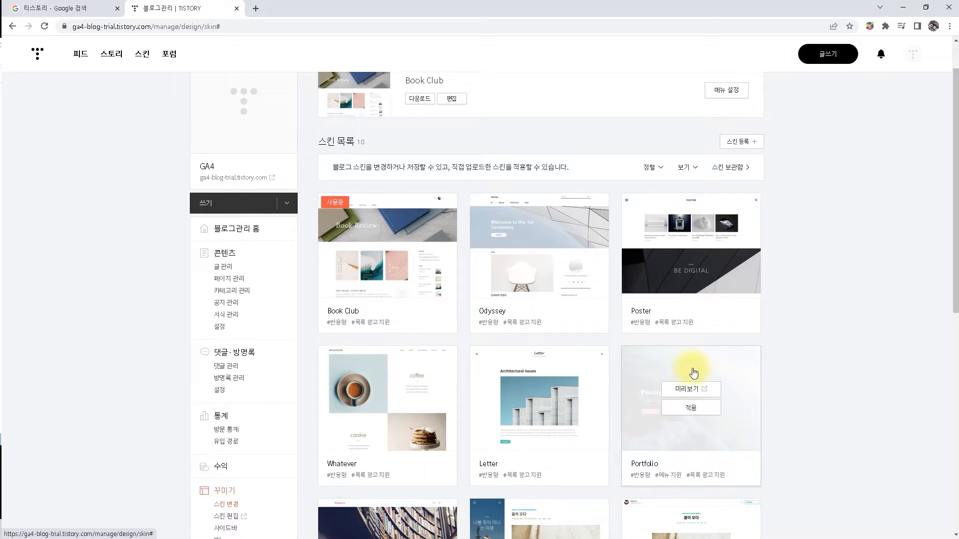
scroll(696, 368, down, 3)
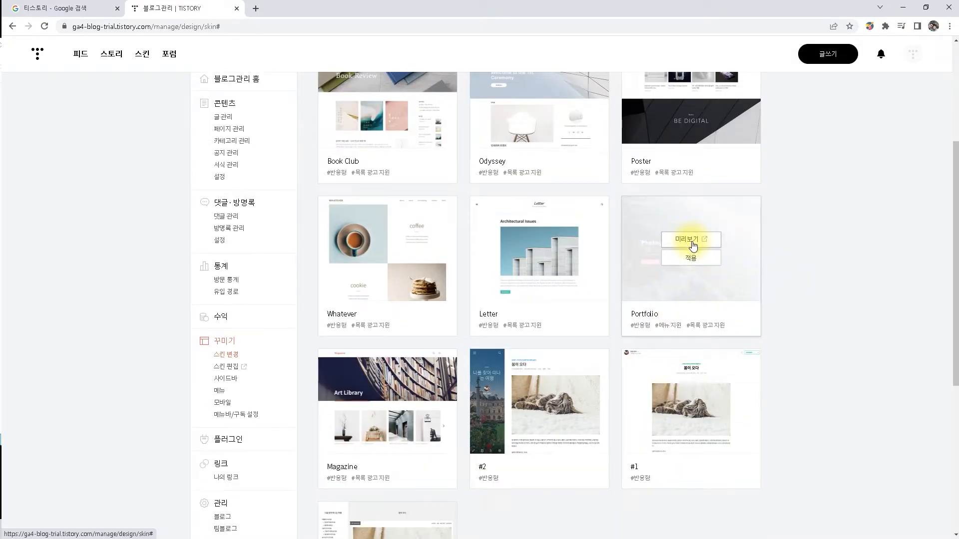
click(691, 241)
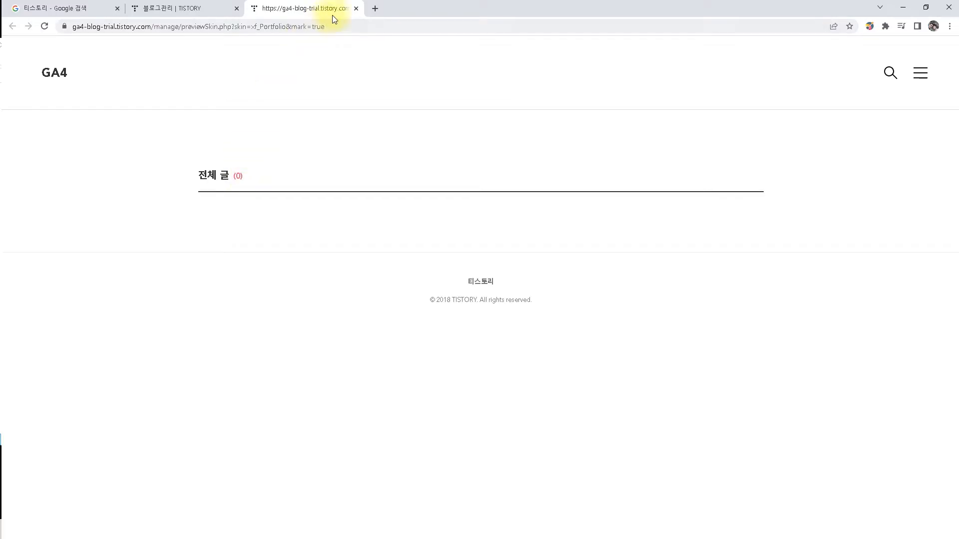
click(356, 8)
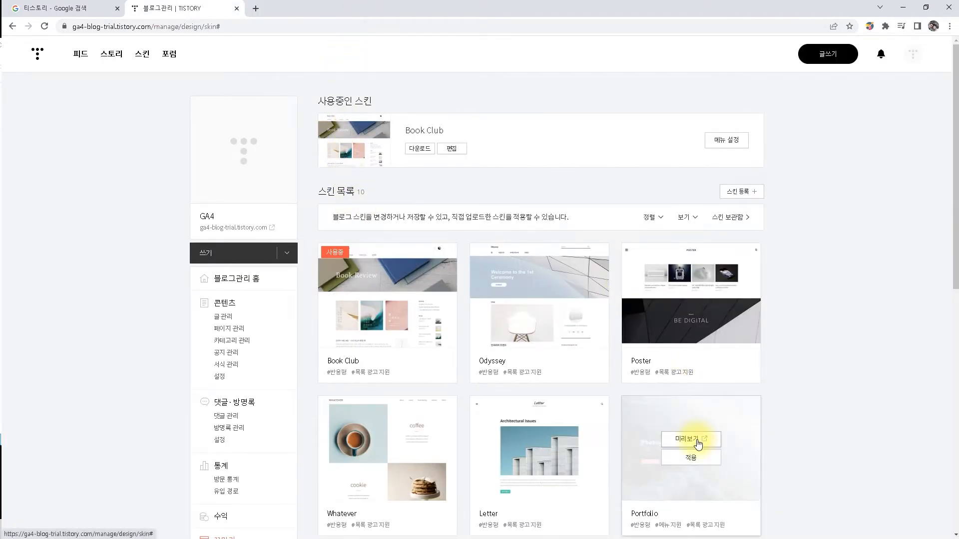
click(695, 458)
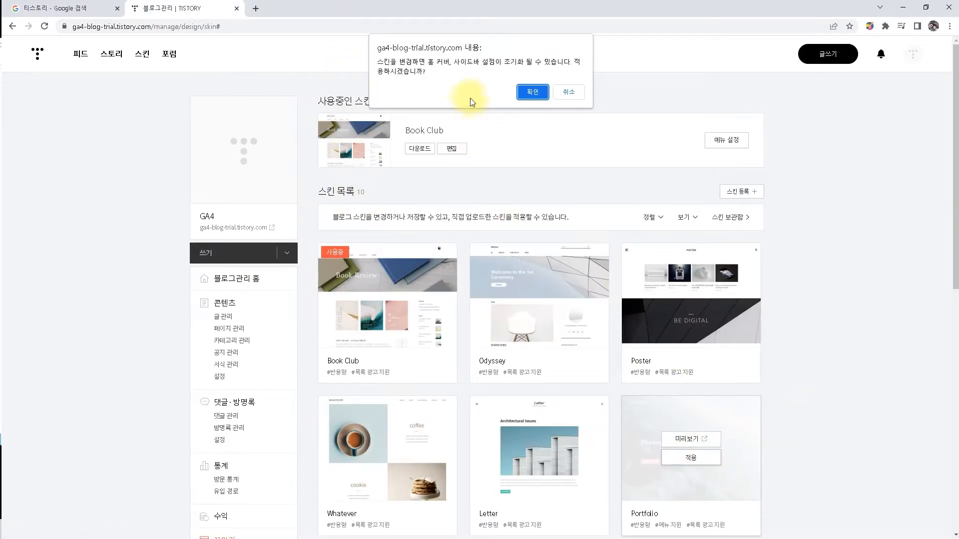
click(534, 92)
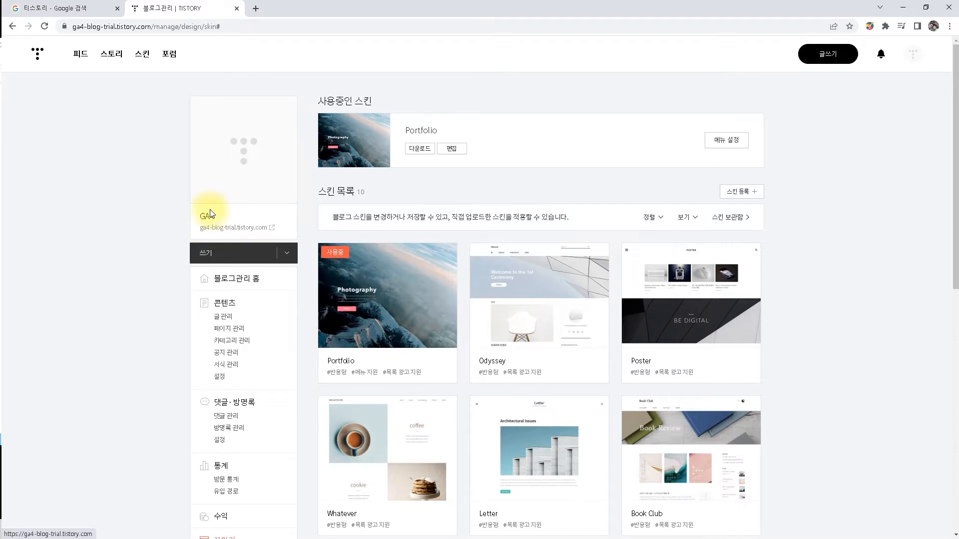
Open ga4-blog-trial.tistory.com in a new tab and show its hamburger side menu
click(235, 229)
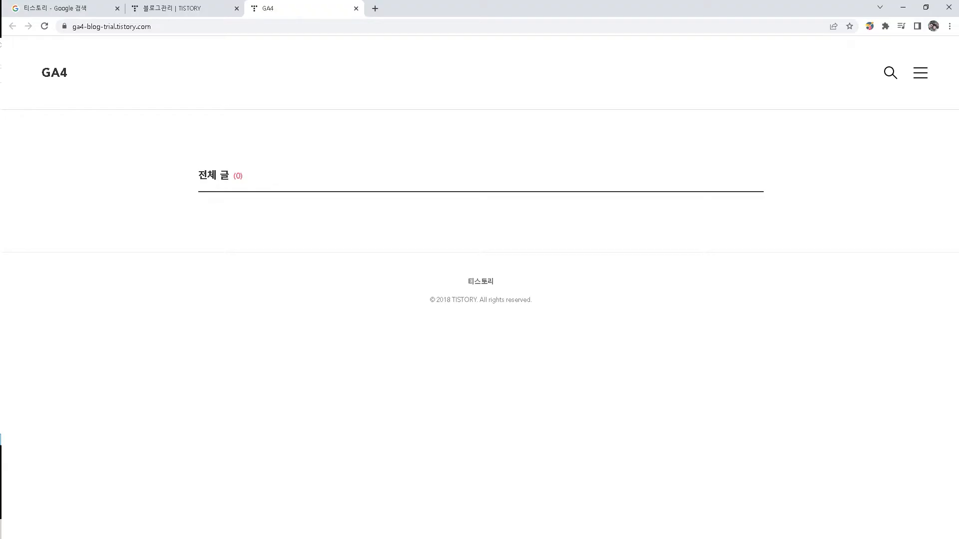
click(924, 77)
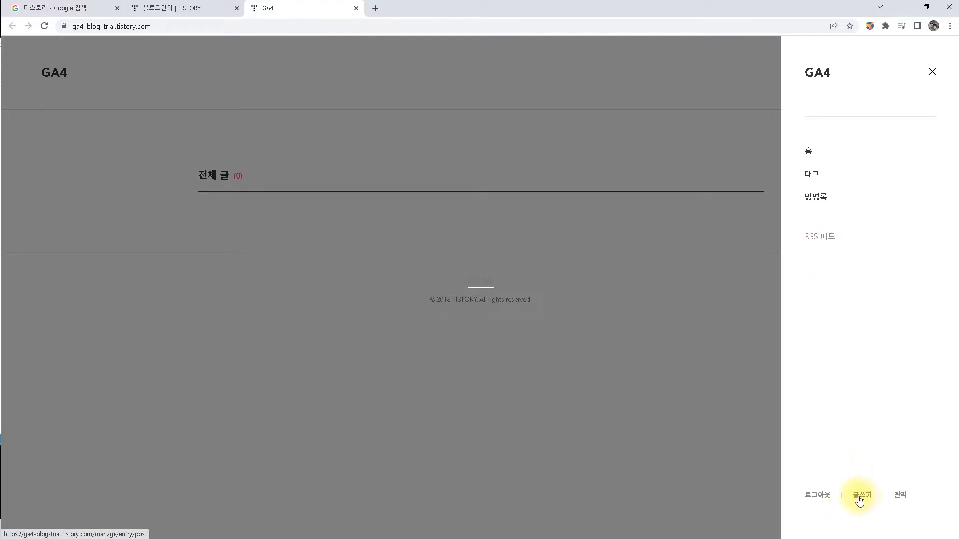
Close the side menu and append /admin to the GA4 blog's address to load it
click(370, 117)
click(158, 27)
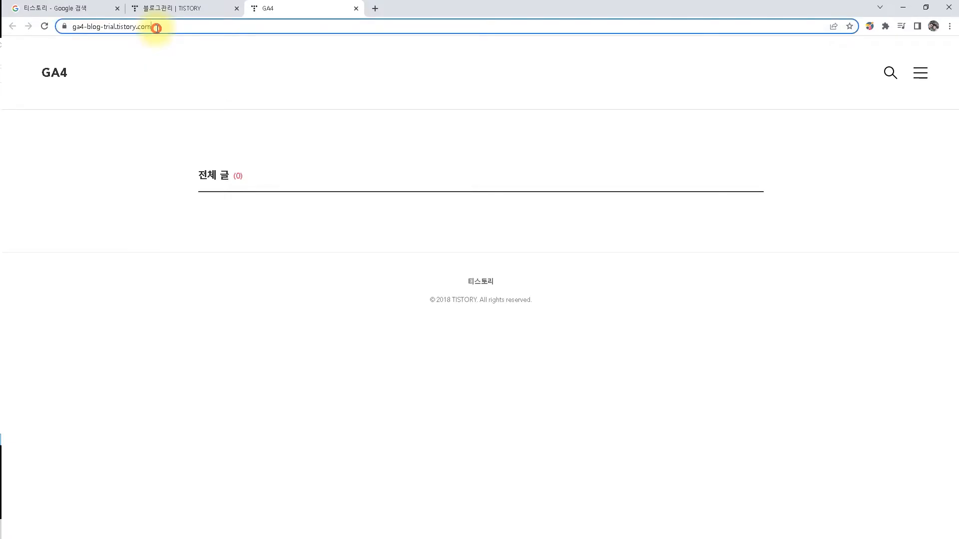
click(161, 27)
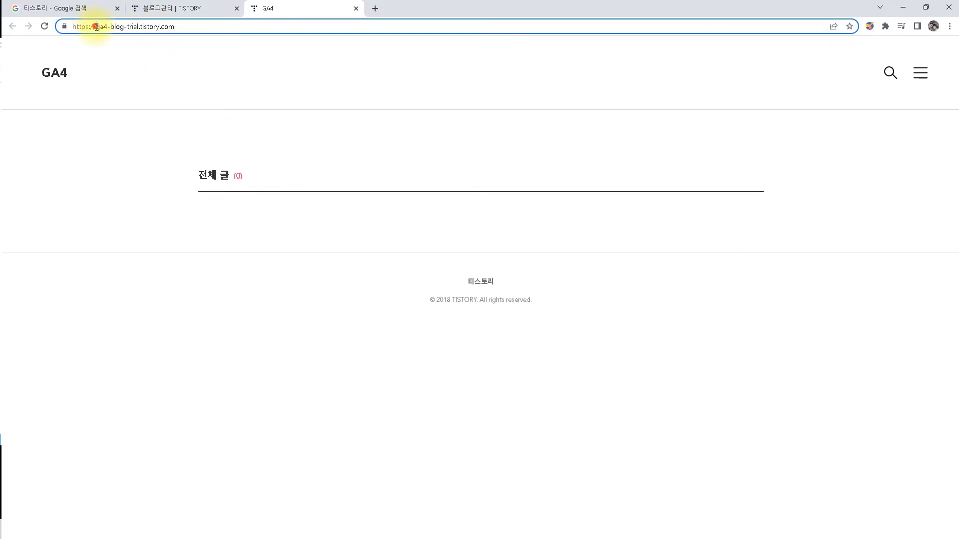
drag(95, 26, 231, 28)
click(204, 28)
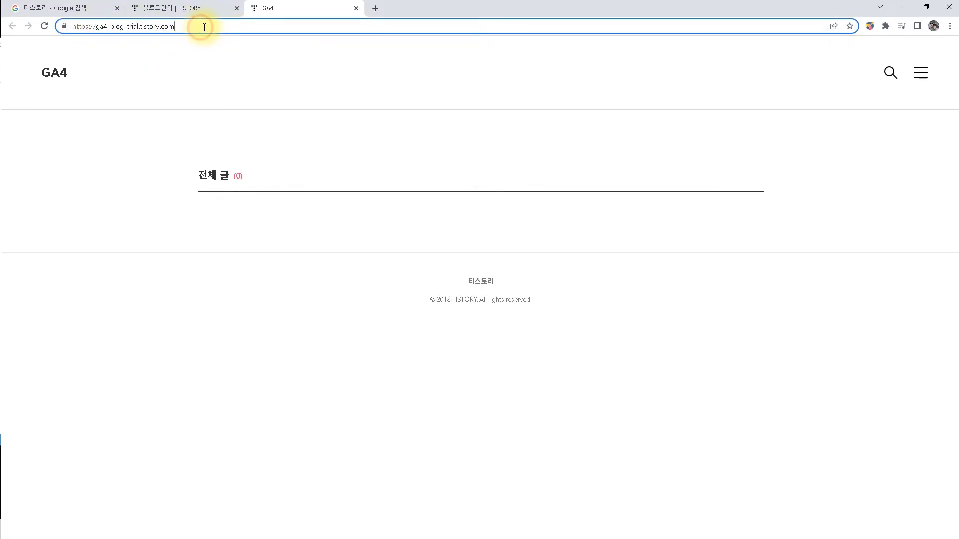
text(/)
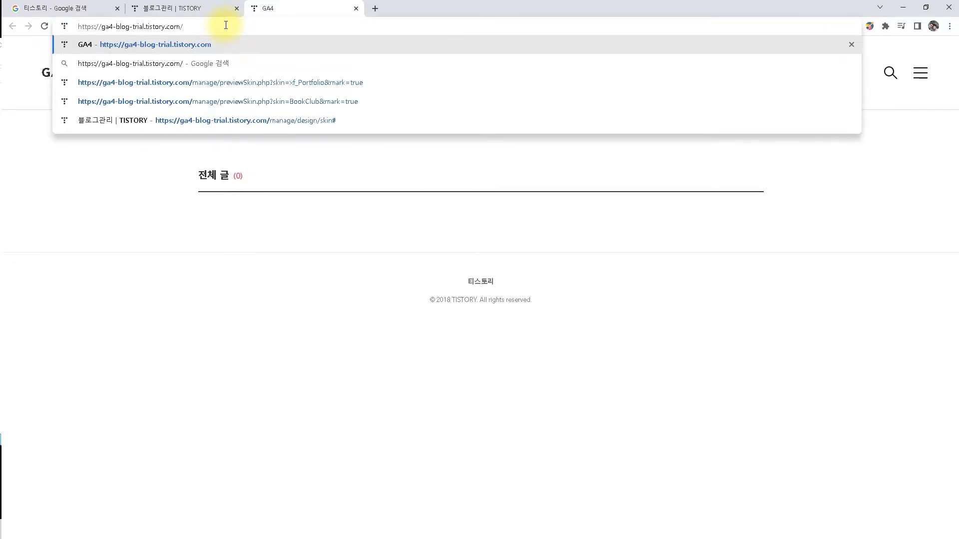
text(admin)
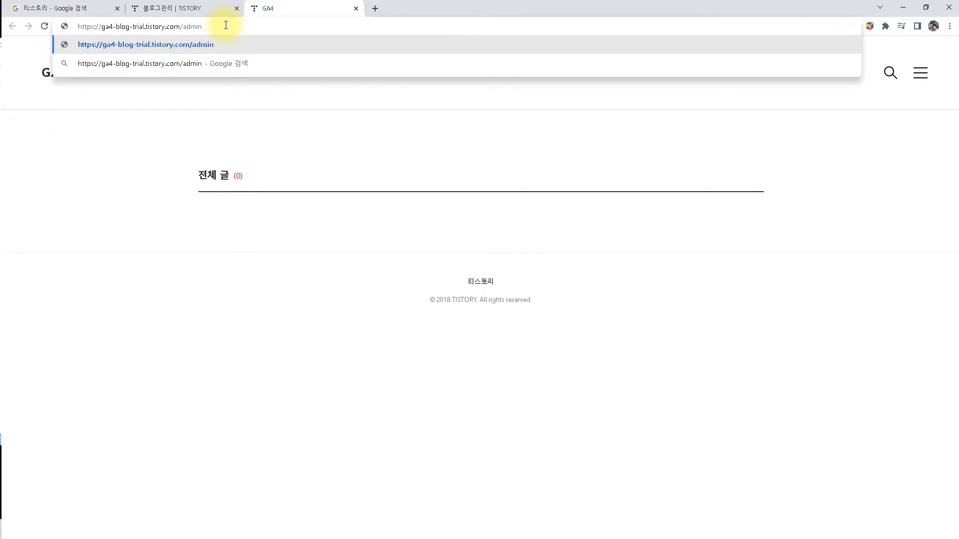
key(Return)
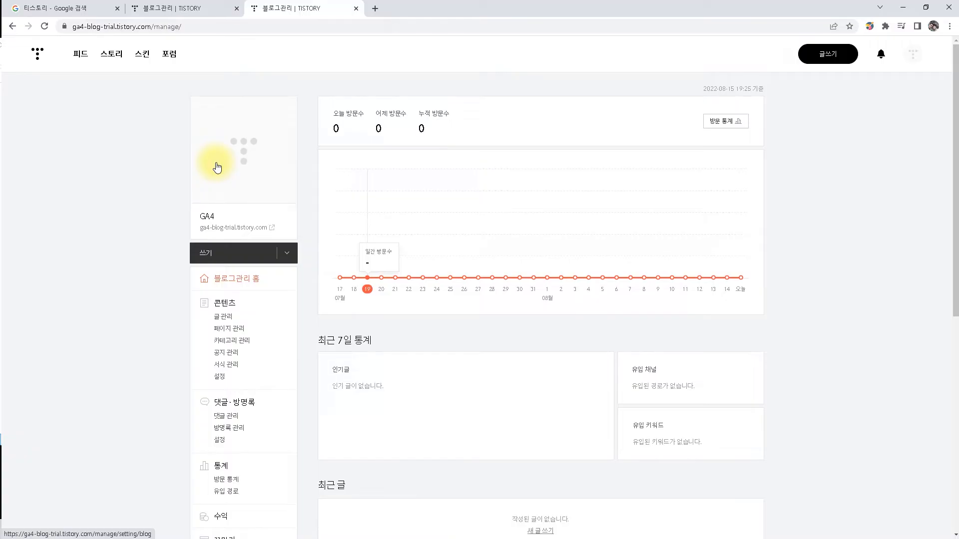
Replace the manage/ path with admin and reload the blog's management dashboard
click(145, 28)
drag(151, 30, 58, 32)
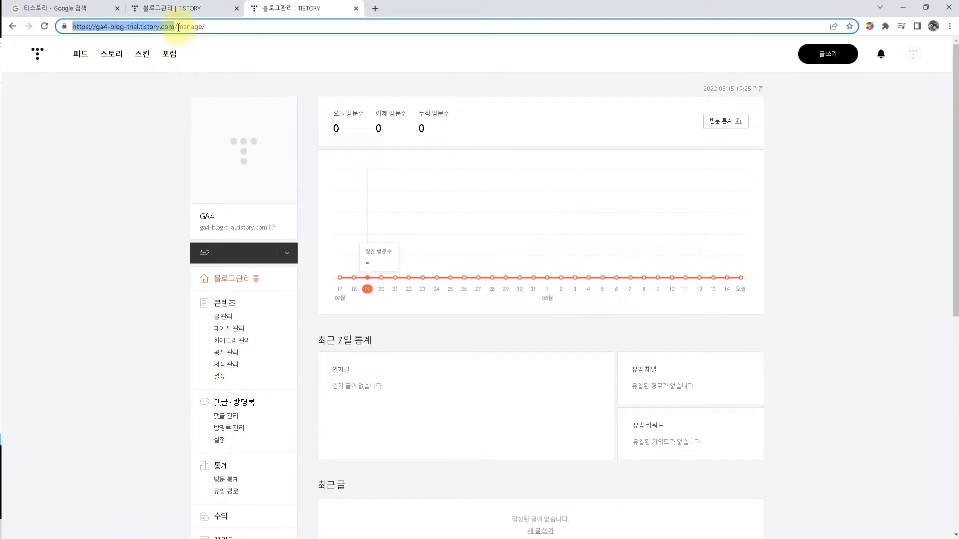
drag(178, 27, 257, 34)
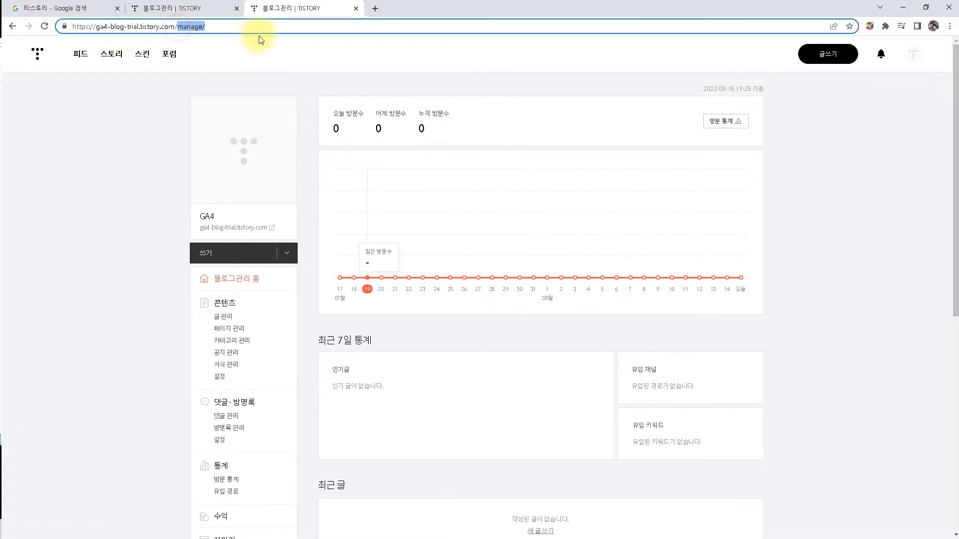
key(BackSpace)
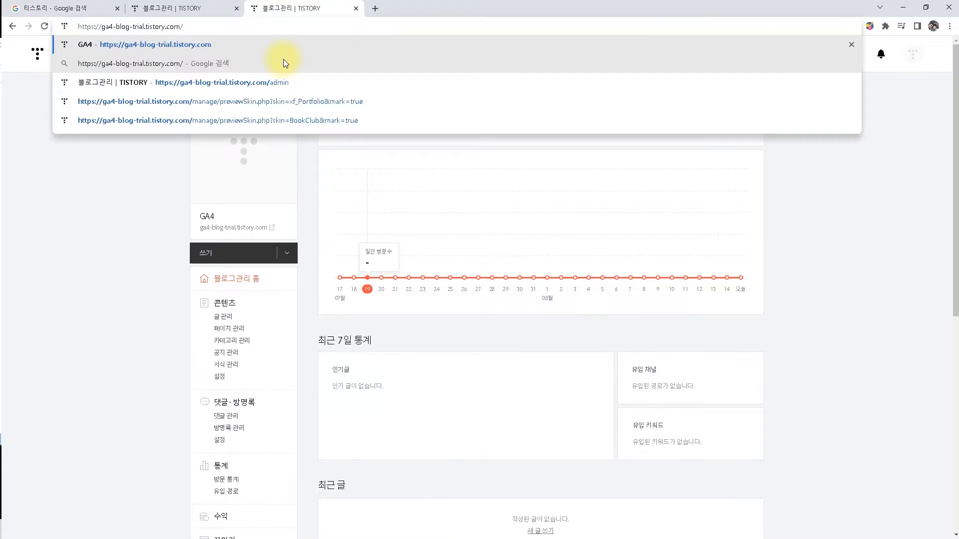
text(admin)
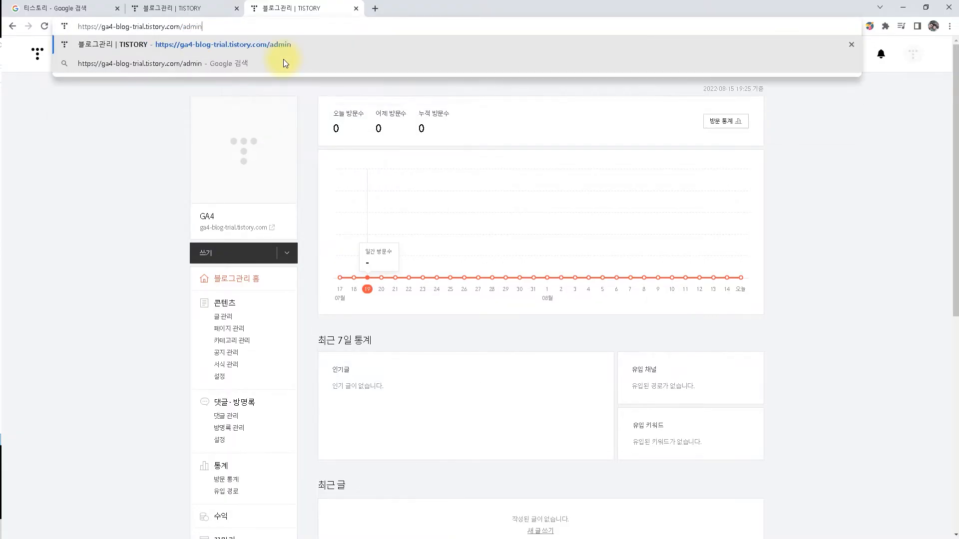
key(Return)
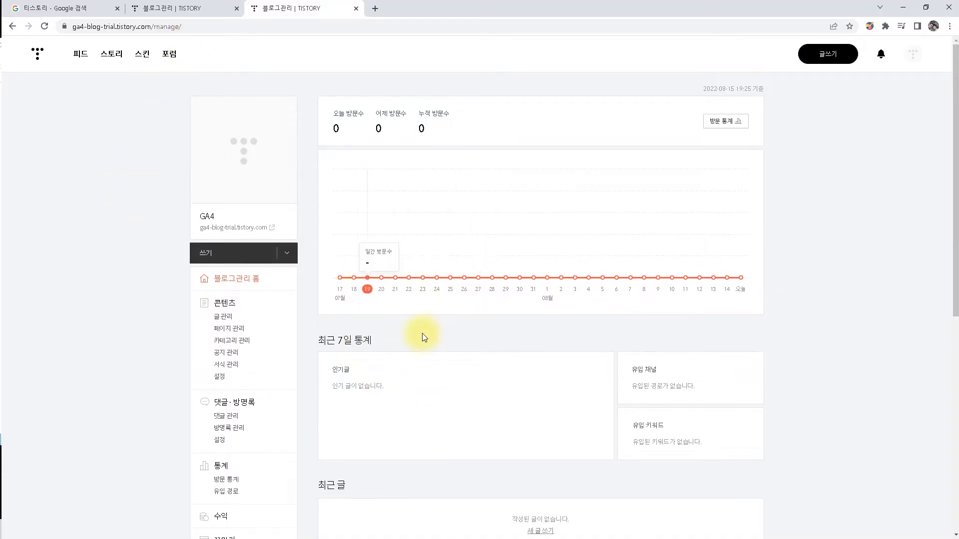
Scroll the admin menu and look over the sidebar management page
scroll(422, 334, down, 3)
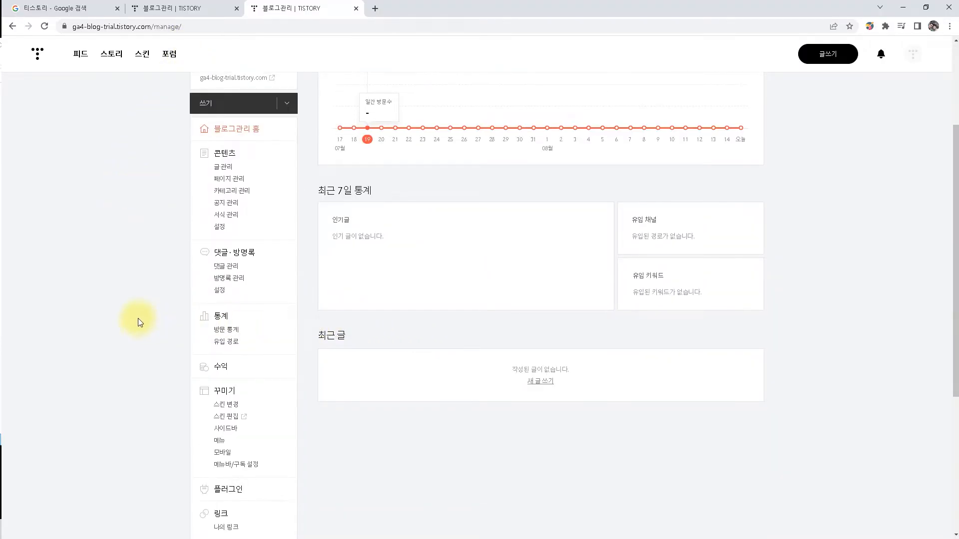
scroll(138, 318, down, 1)
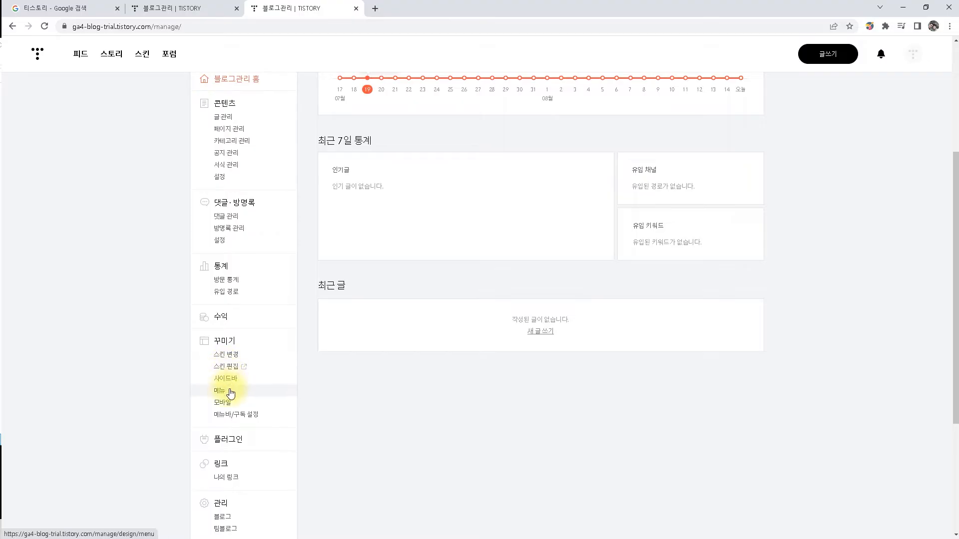
click(230, 384)
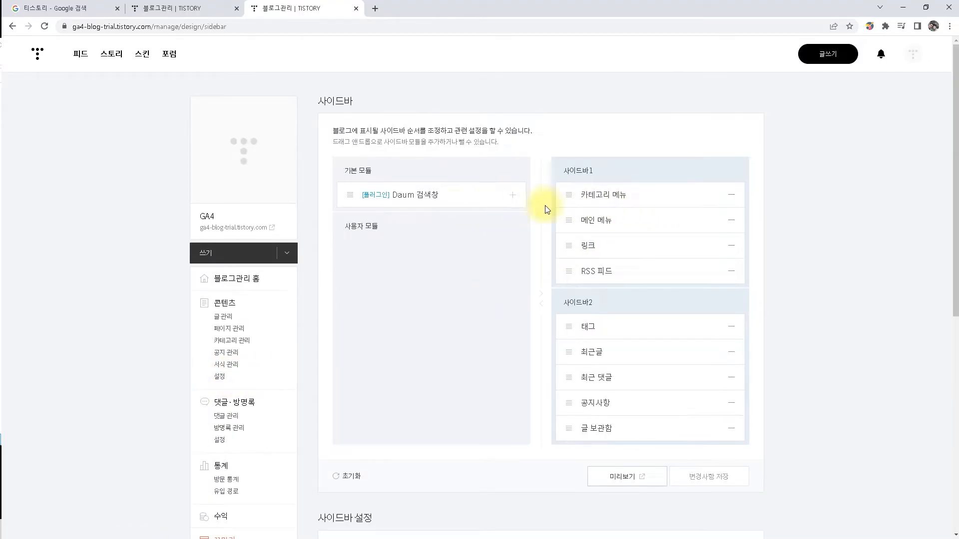
scroll(609, 376, down, 3)
scroll(605, 375, down, 3)
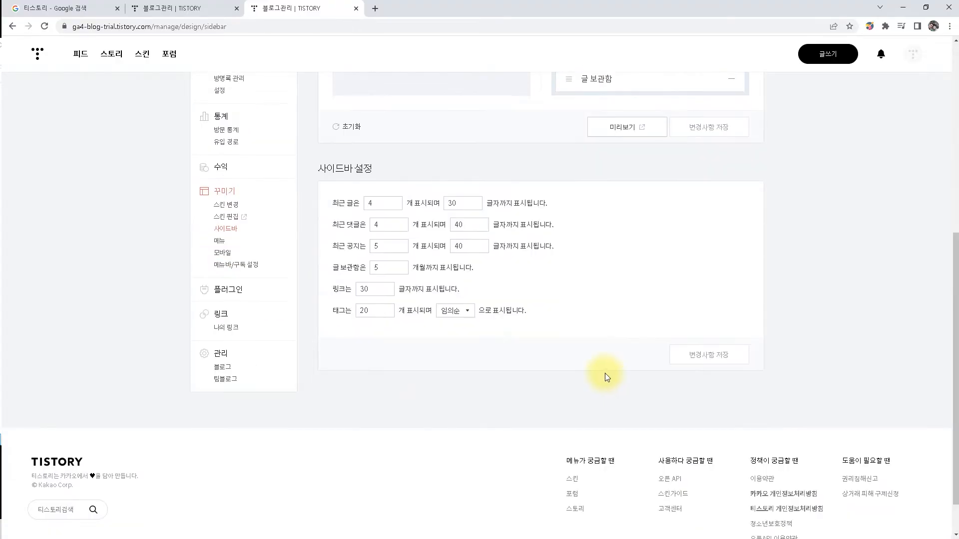
scroll(604, 375, up, 3)
Check the menu management page, then visitor and referrer statistics, ending on visitor statistics
click(222, 441)
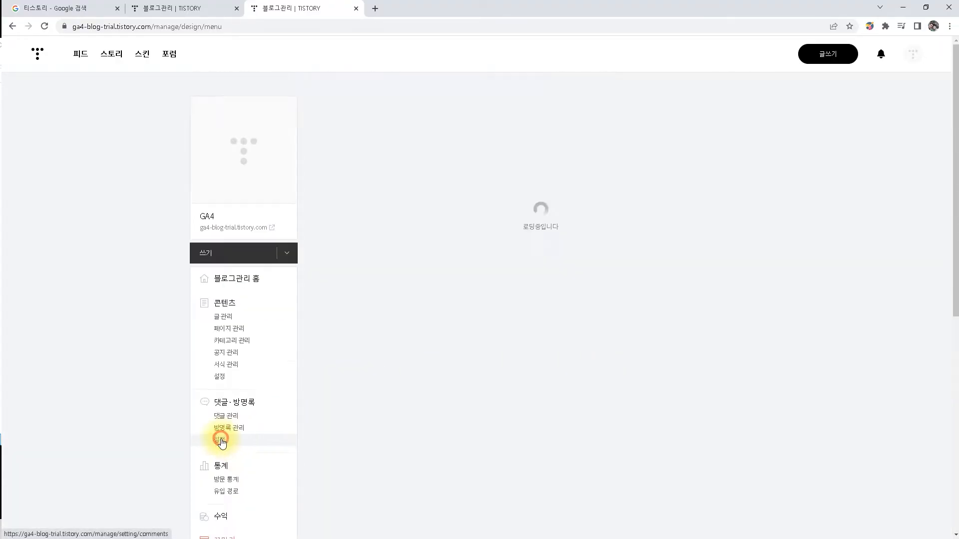
scroll(370, 329, down, 3)
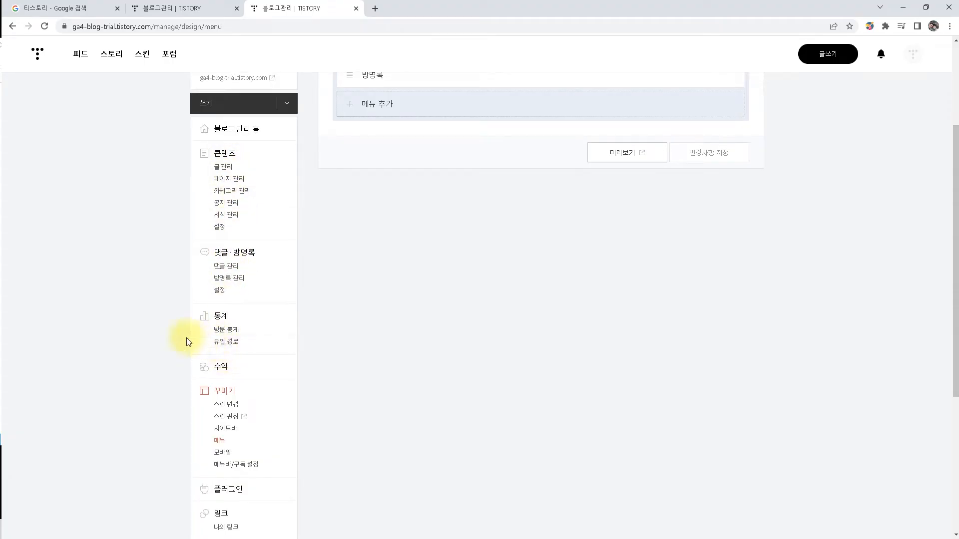
scroll(189, 339, down, 3)
scroll(188, 345, up, 5)
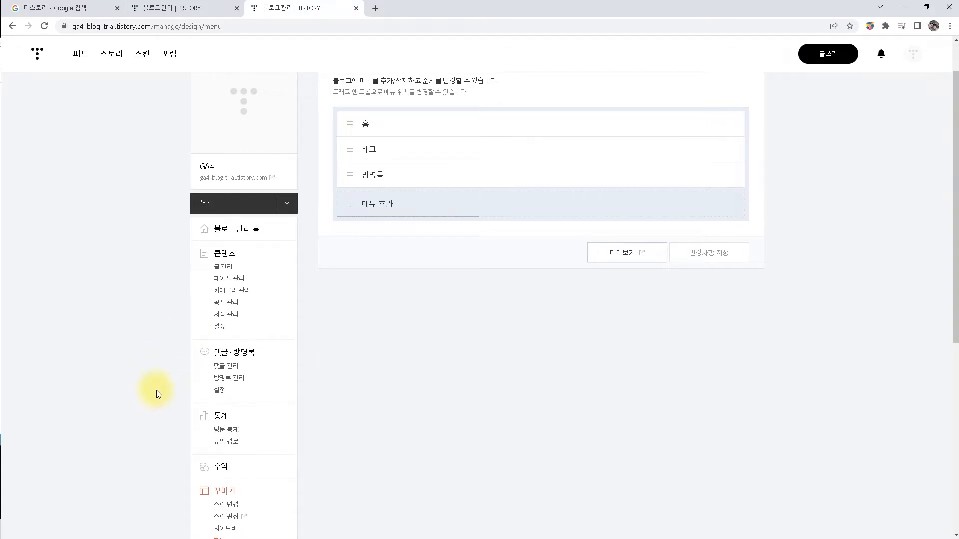
scroll(147, 397, down, 1)
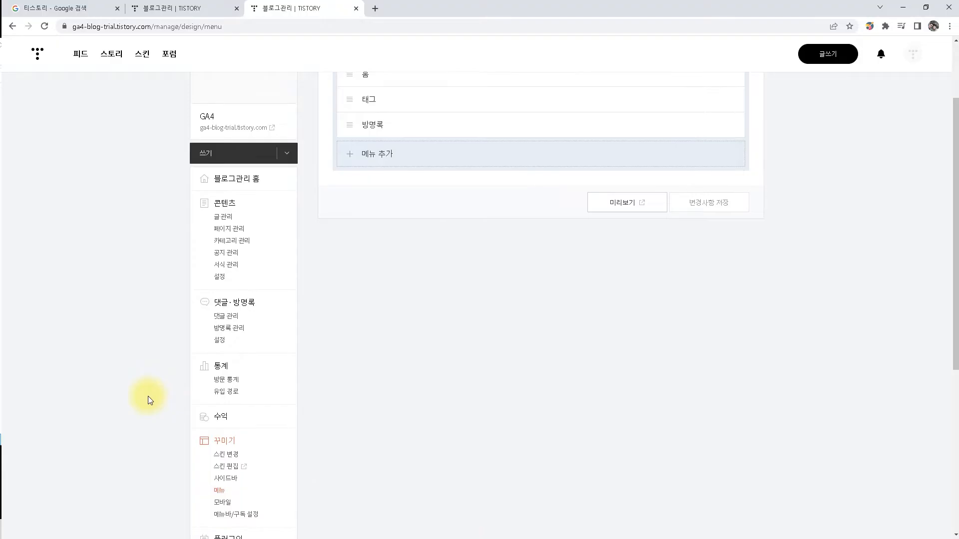
click(237, 384)
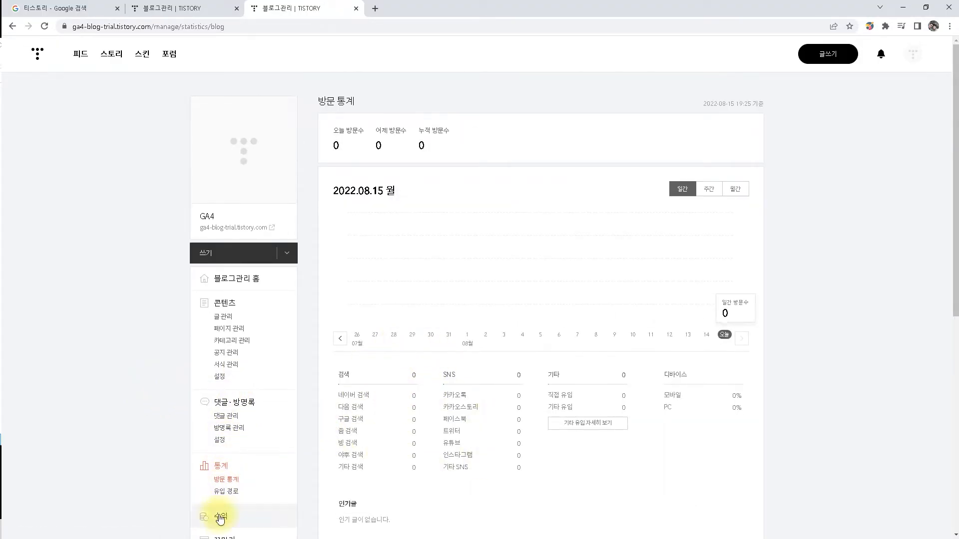
click(225, 495)
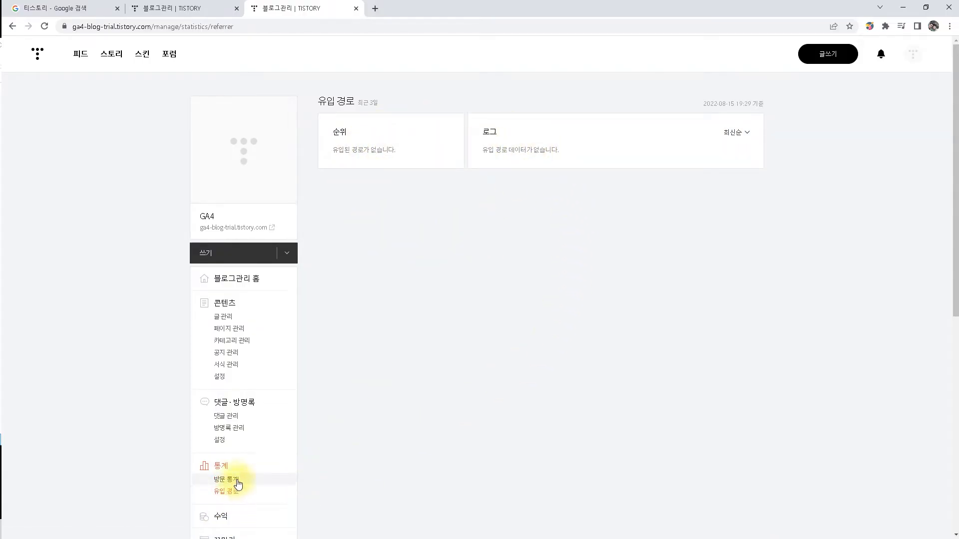
click(228, 479)
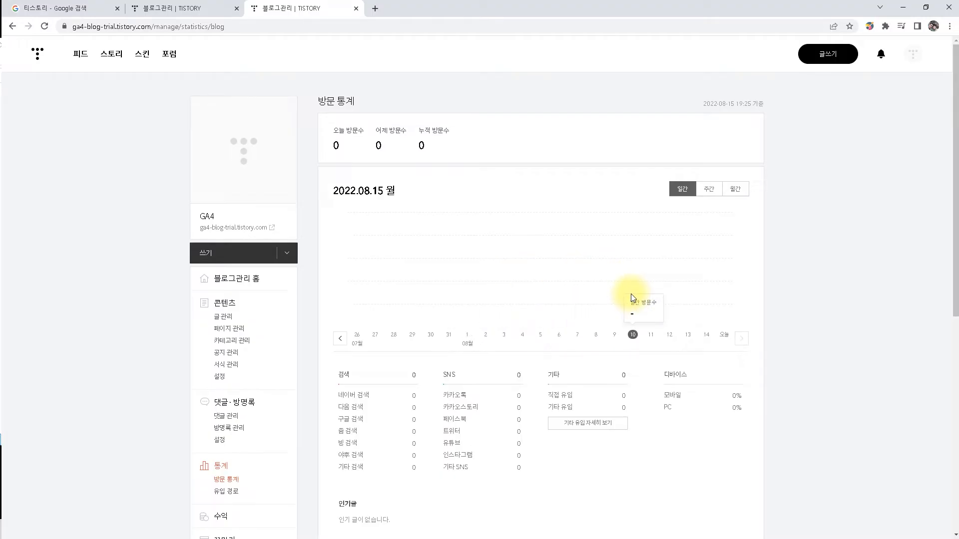
Start a new post, leave it uncategorised, exit without saving and return to the 0-post list
click(229, 318)
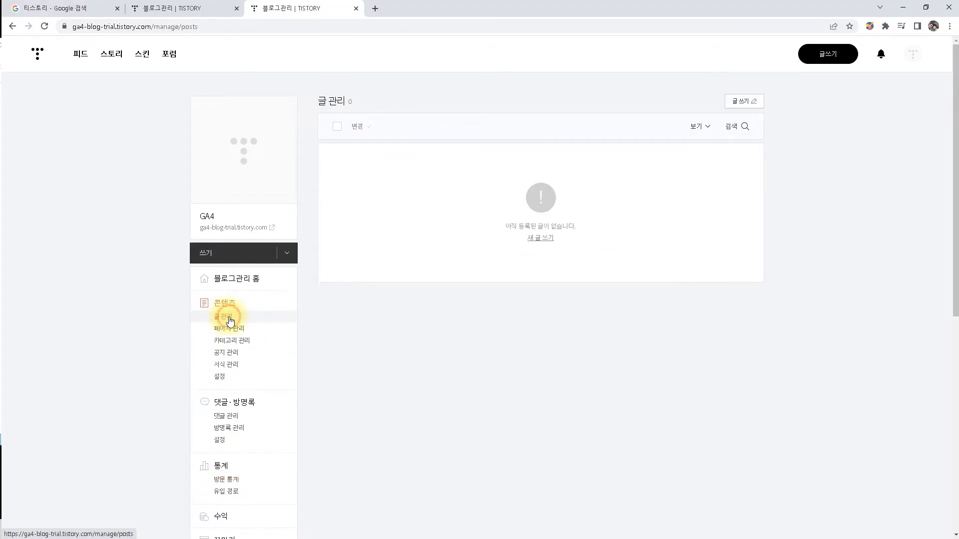
click(540, 239)
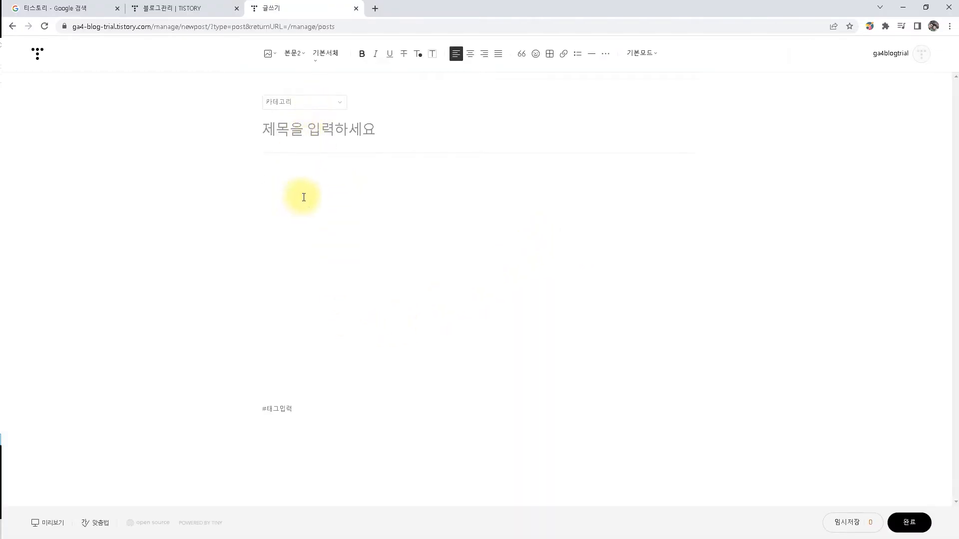
click(332, 102)
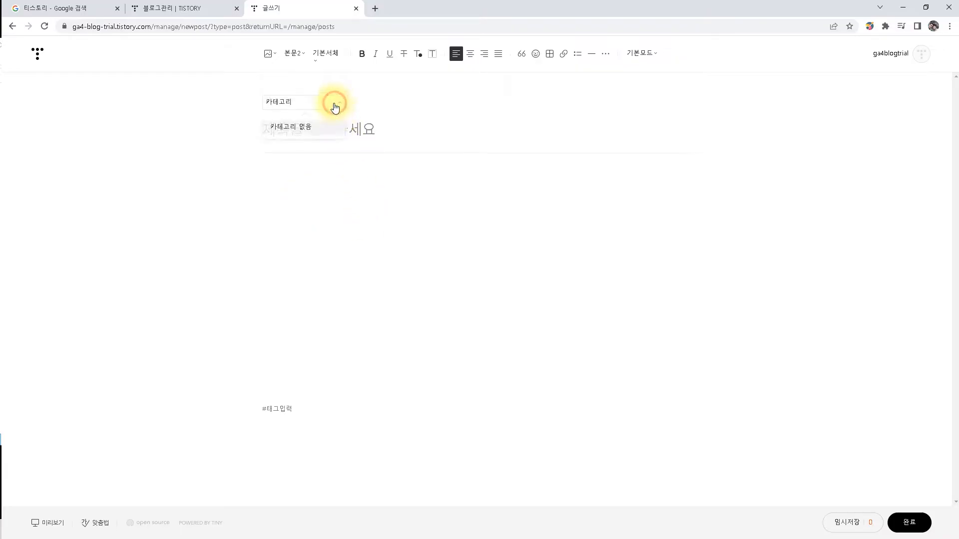
click(304, 127)
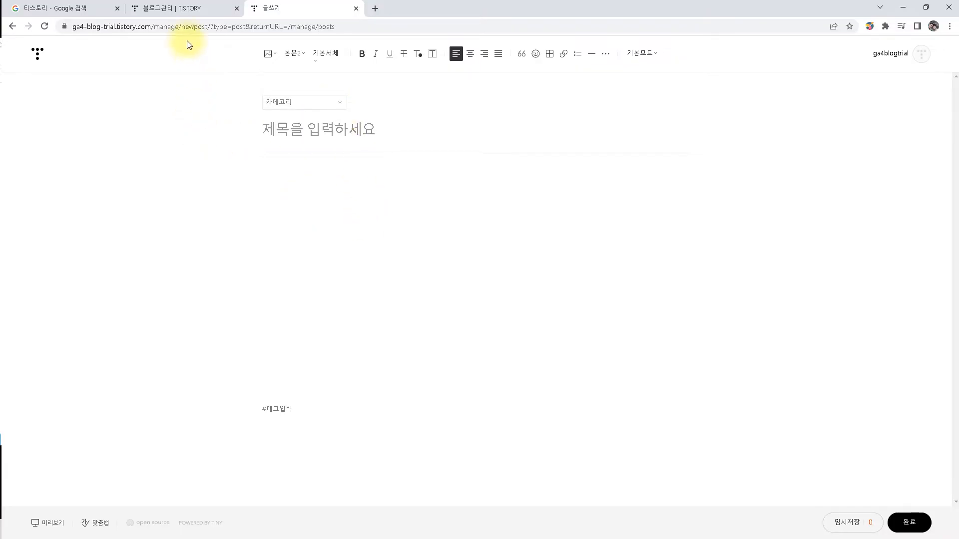
click(357, 9)
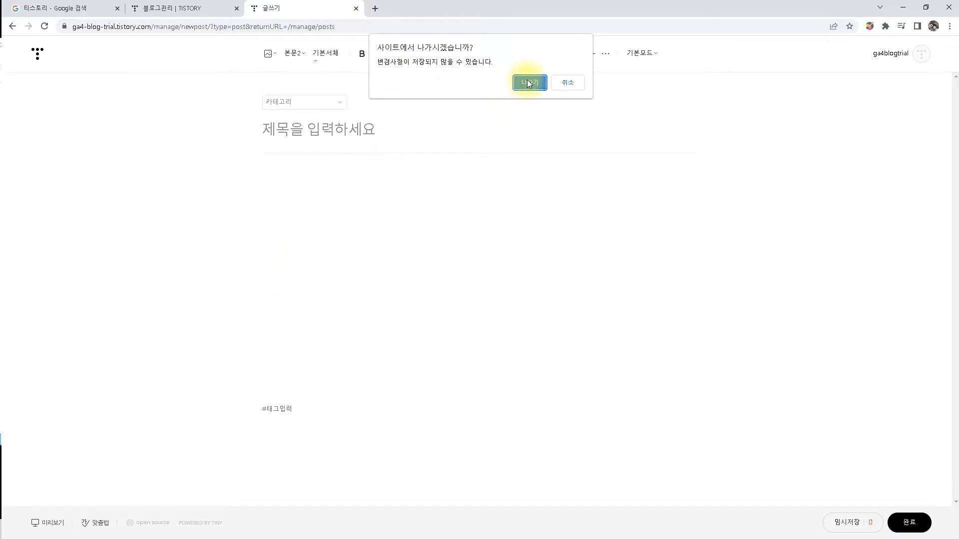
click(528, 81)
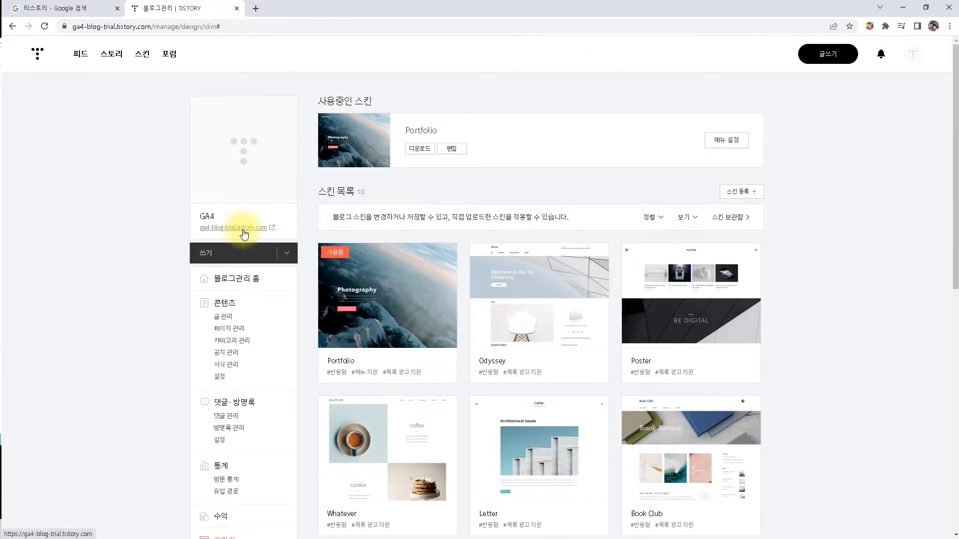
click(223, 322)
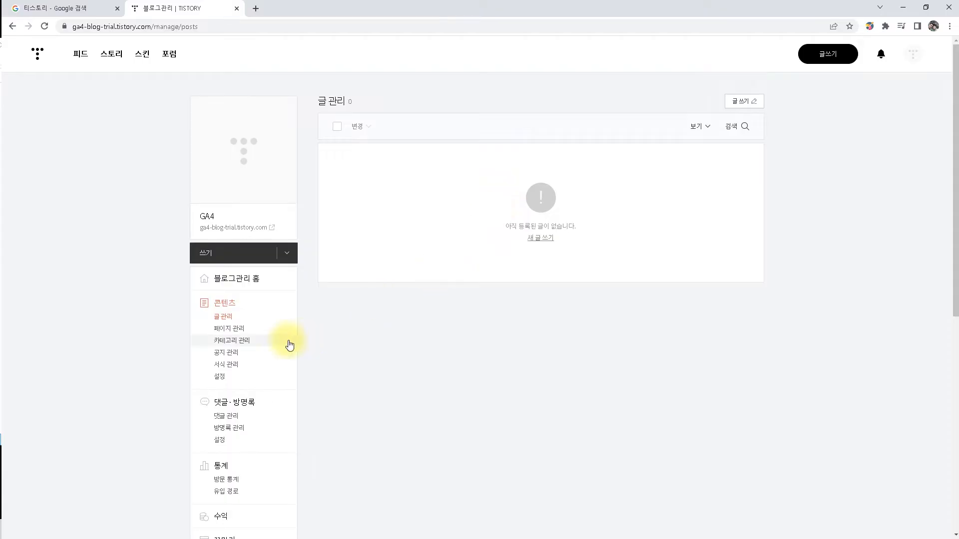
Add the Google Analytics 4 and Arduino categories in category management
click(237, 344)
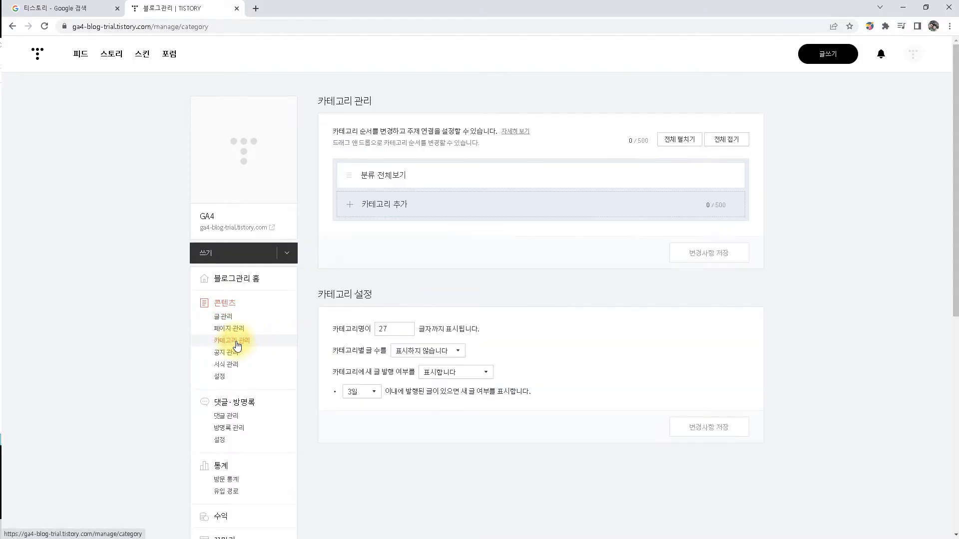
mouse_move(388, 178)
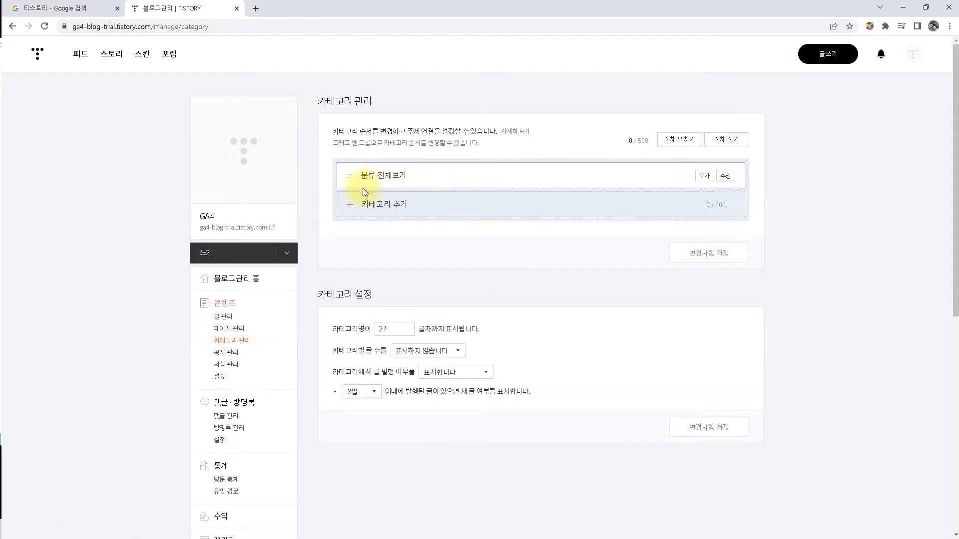
click(385, 210)
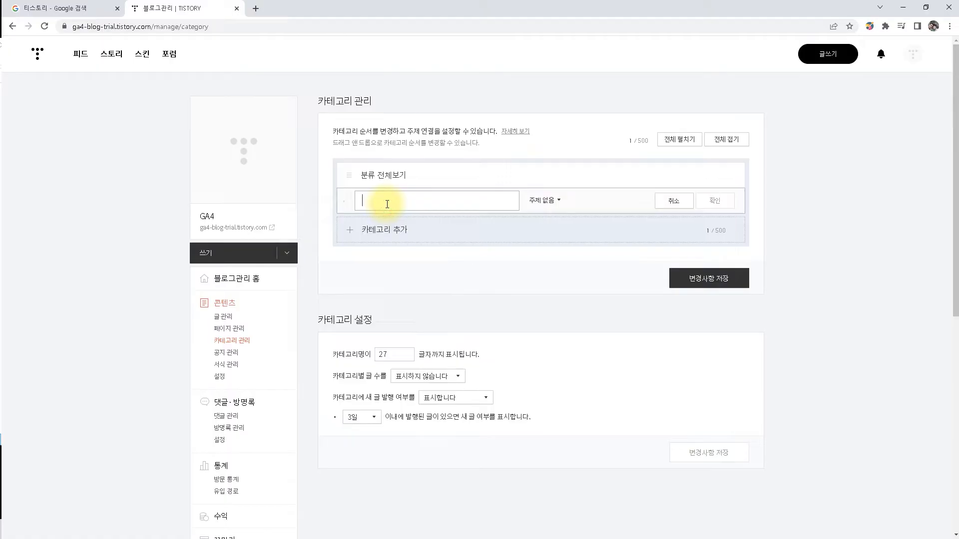
text(Google Analytics 4)
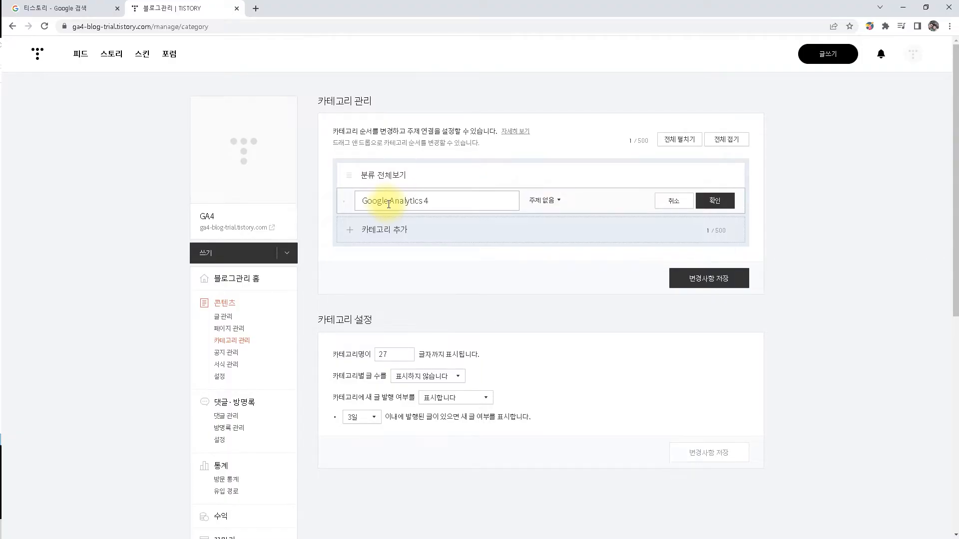
click(715, 200)
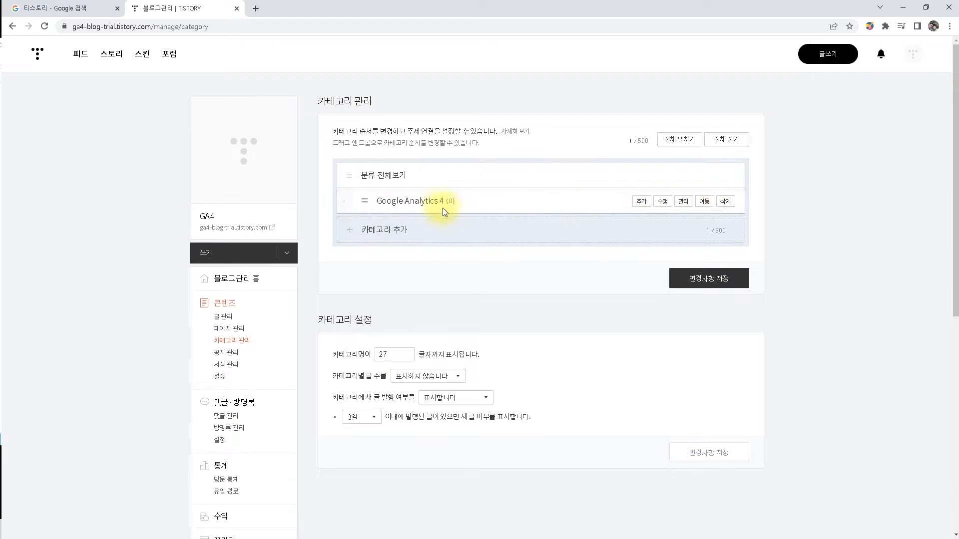
click(373, 232)
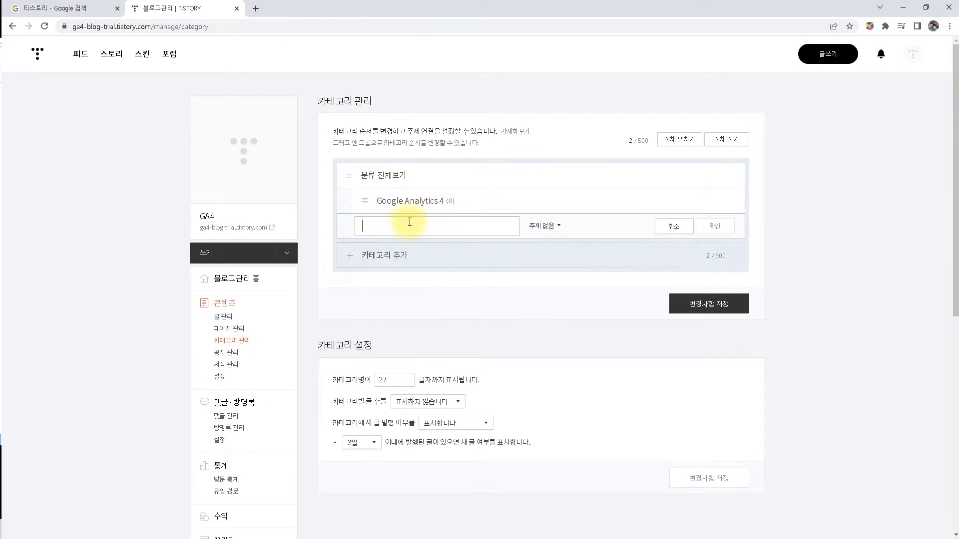
text(Arduino)
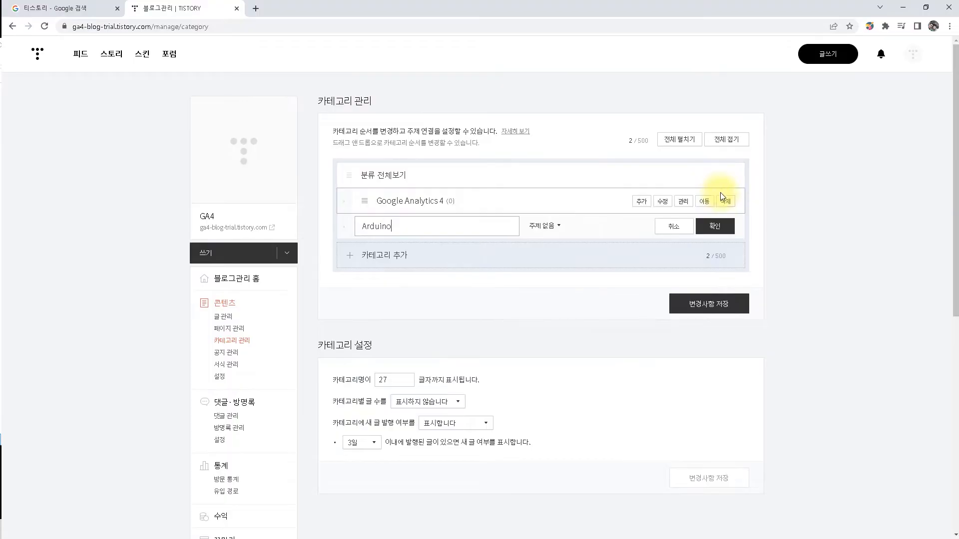
click(715, 226)
Add a C Programming category and save the category changes
drag(396, 203, 386, 232)
double_click(388, 227)
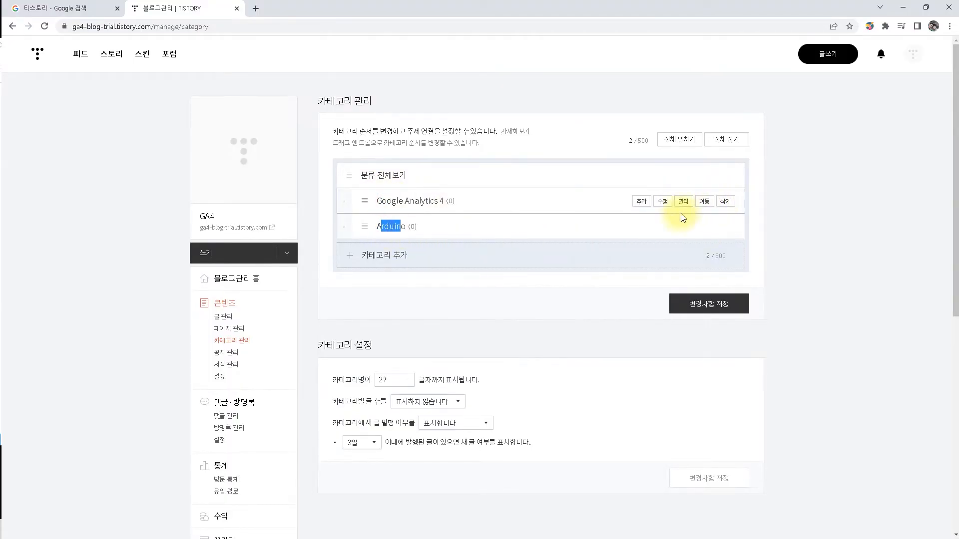
click(390, 256)
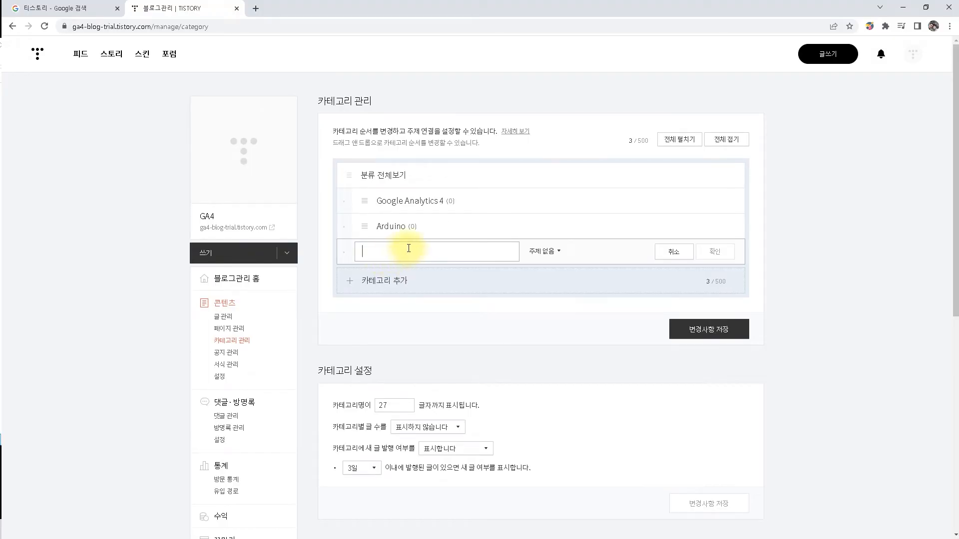
text(C Programming)
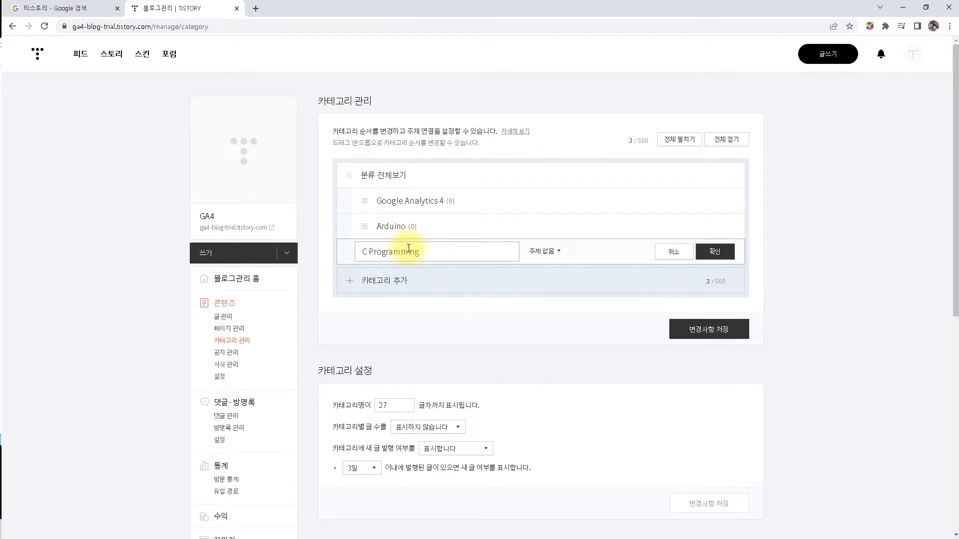
click(715, 252)
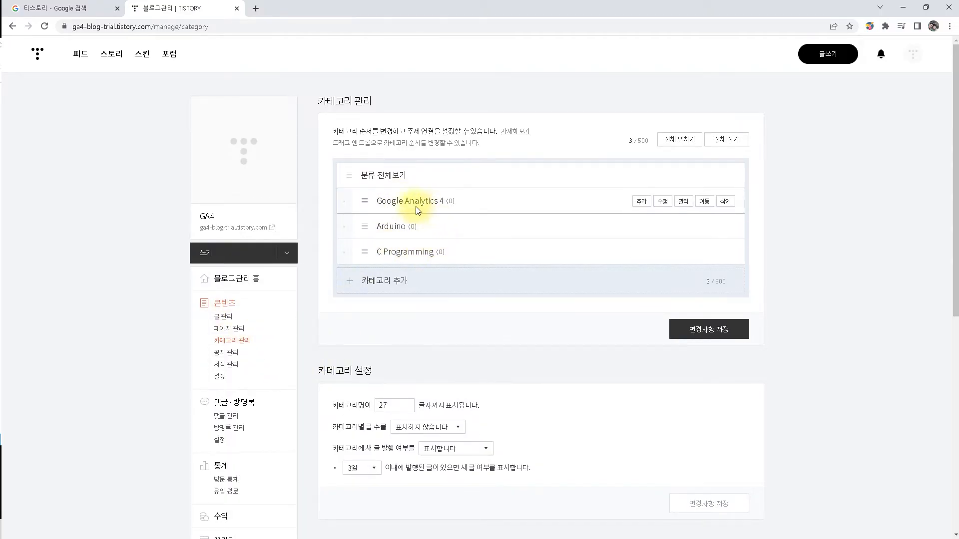
click(710, 332)
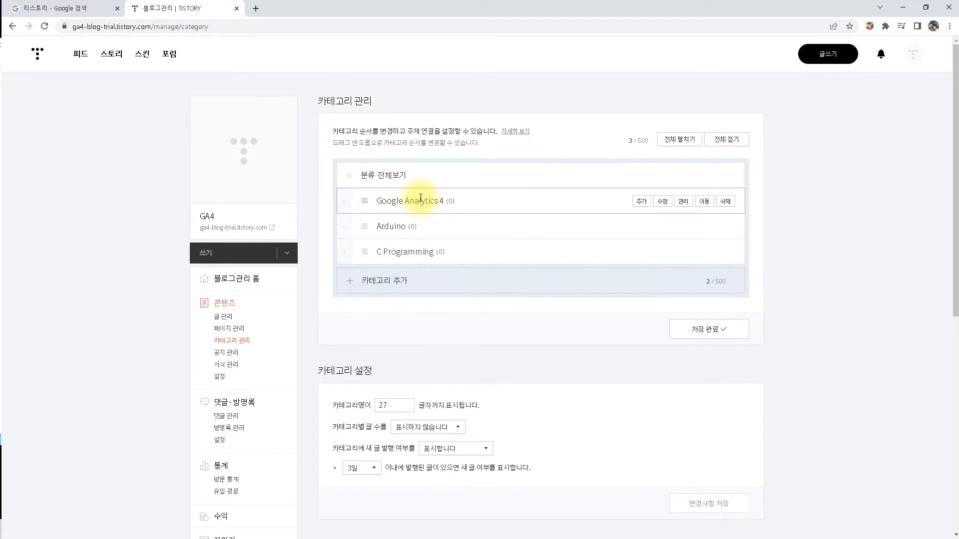
Add a fourth category, Machine Learning, and save the updated list
drag(390, 201, 434, 202)
drag(387, 226, 411, 249)
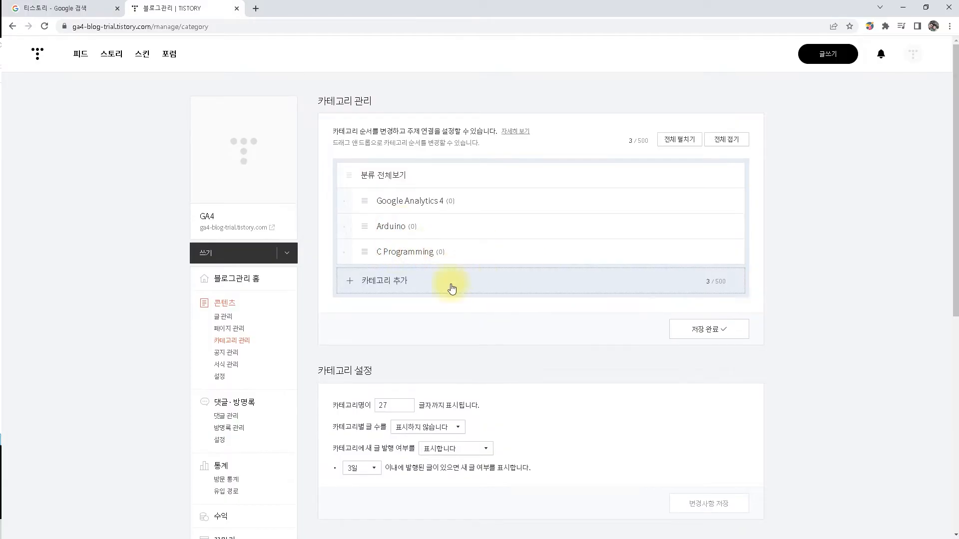
click(385, 280)
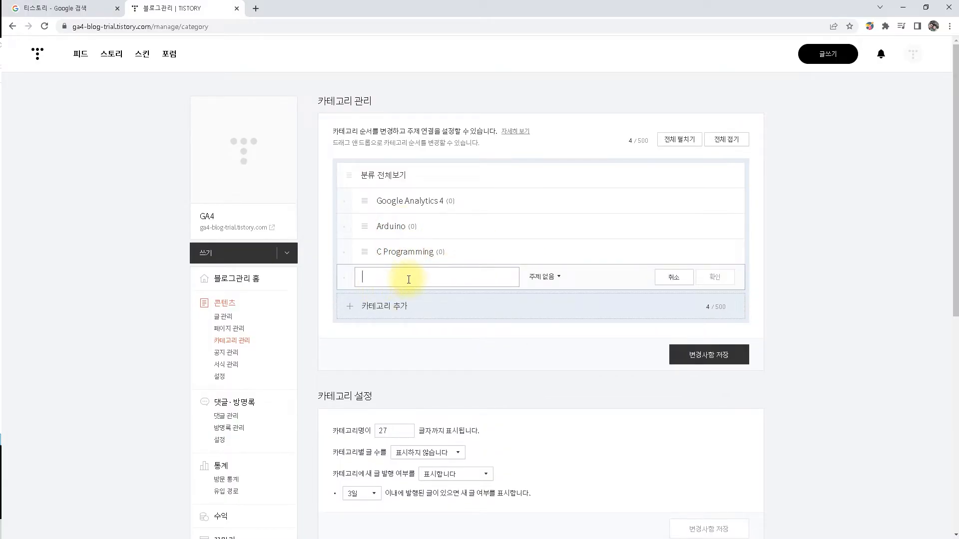
text(Machine Learning)
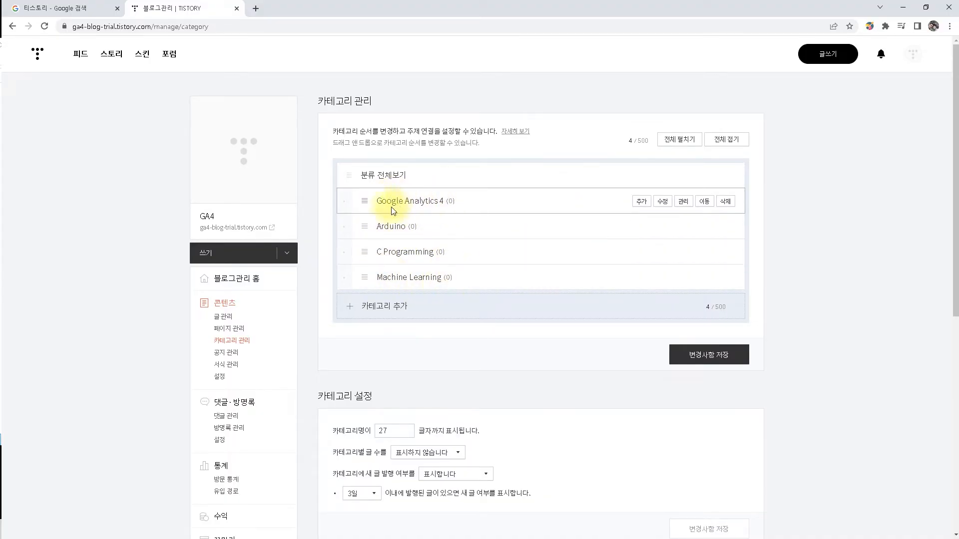
click(720, 357)
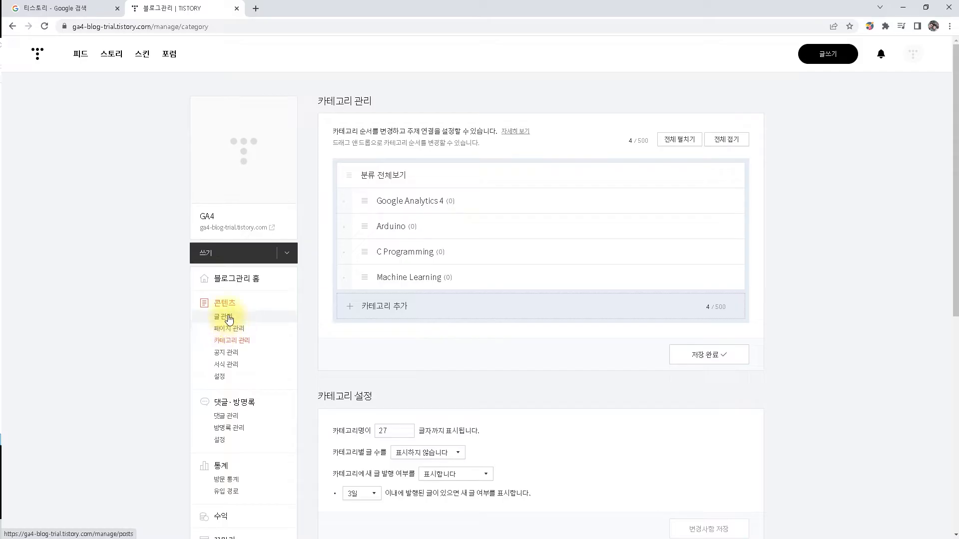
Go to the blog's post management page and start a new post with 새 글 쓰기
scroll(166, 390, down, 5)
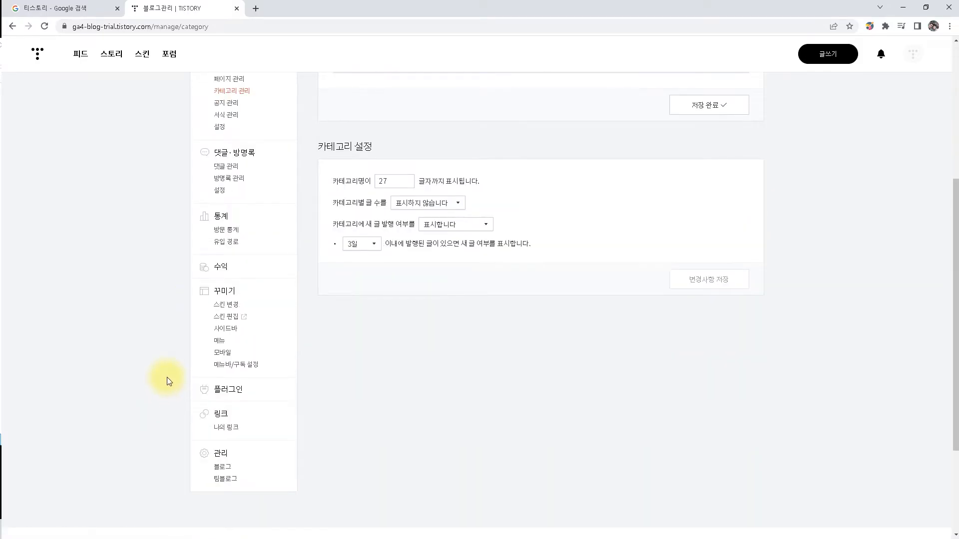
scroll(166, 377, up, 5)
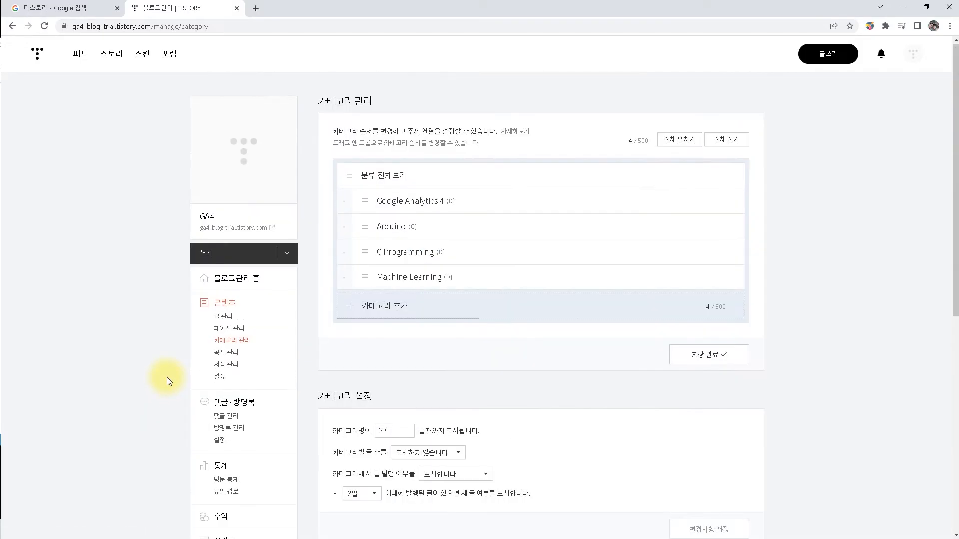
click(220, 317)
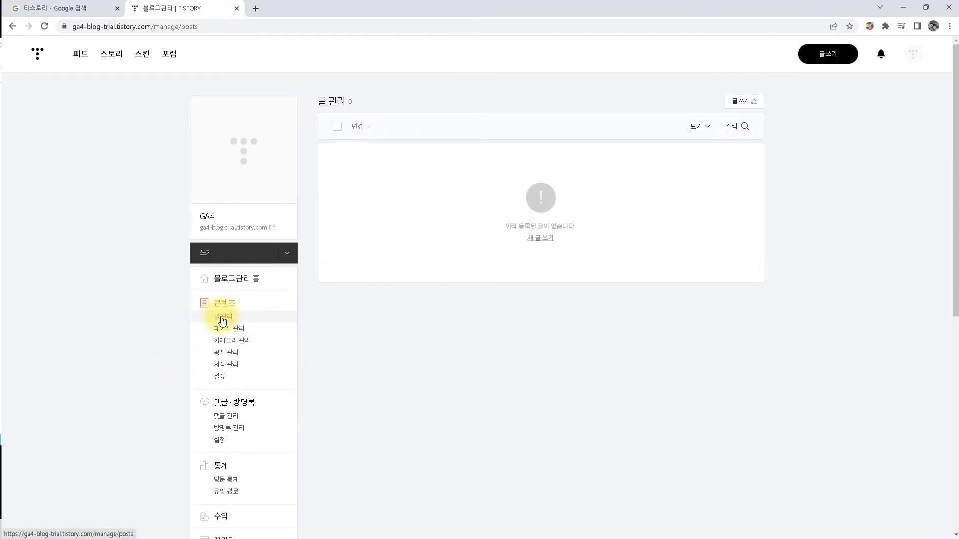
click(546, 240)
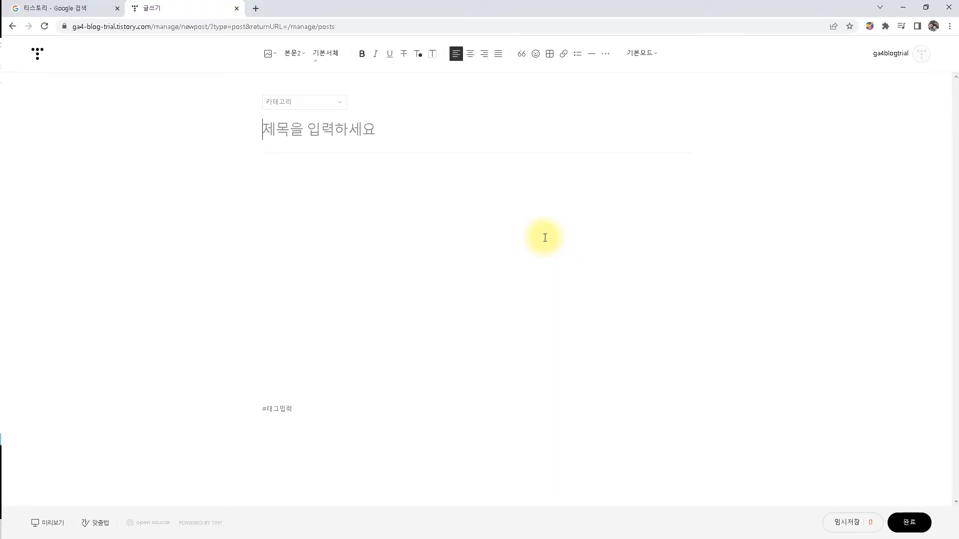
File the post under Google Analytics 4 and title it '티스토리 블로그 개설하기'
click(314, 107)
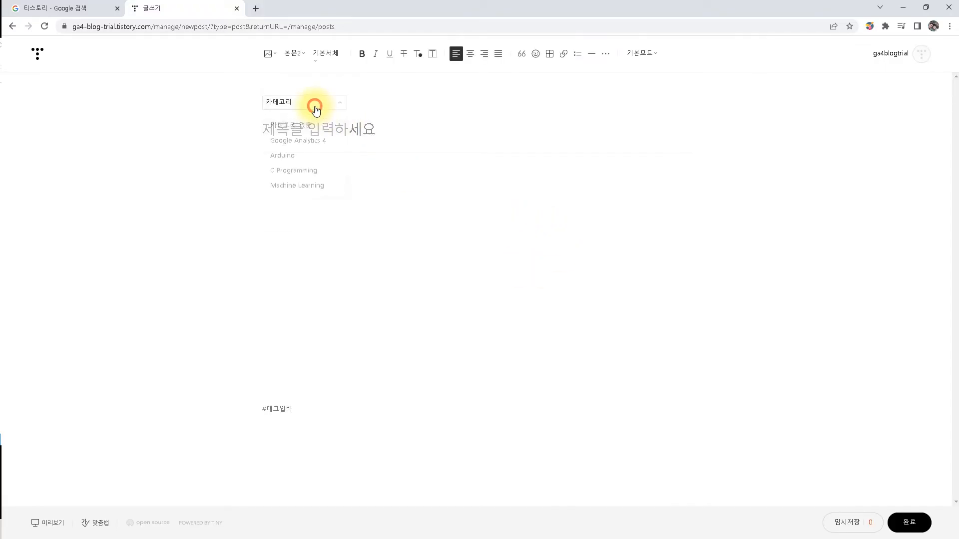
click(296, 143)
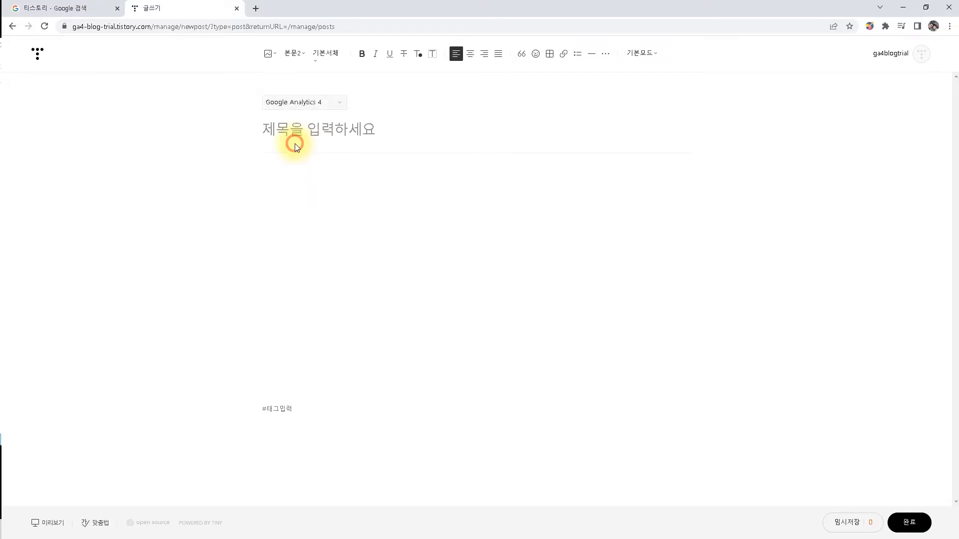
click(299, 131)
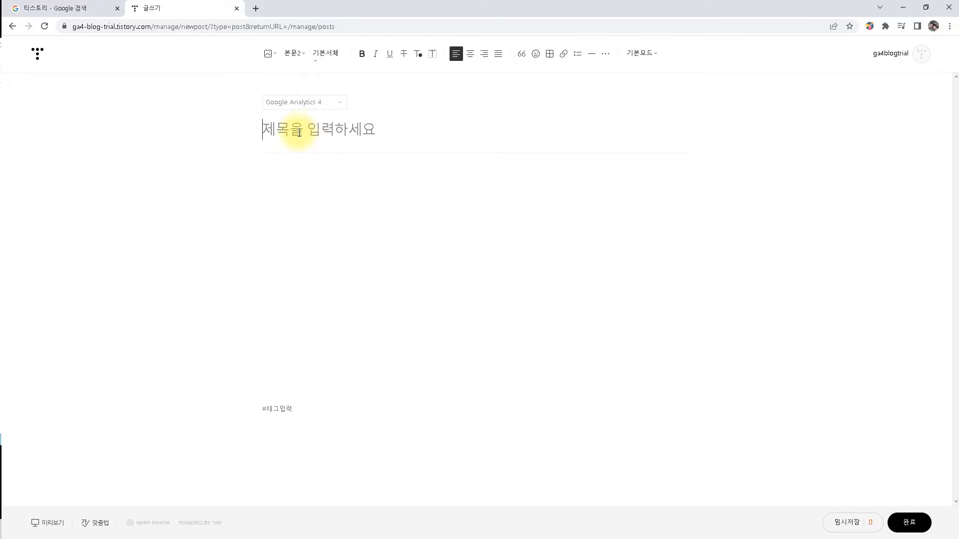
text('d)
key(BackSpace)
key(BackSpace)
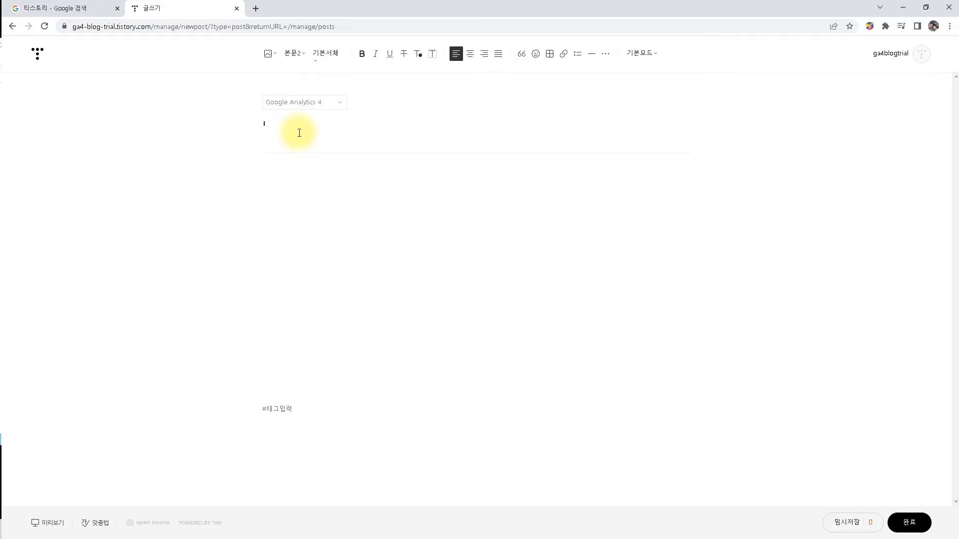
text(티스토리 블로그 개설하기)
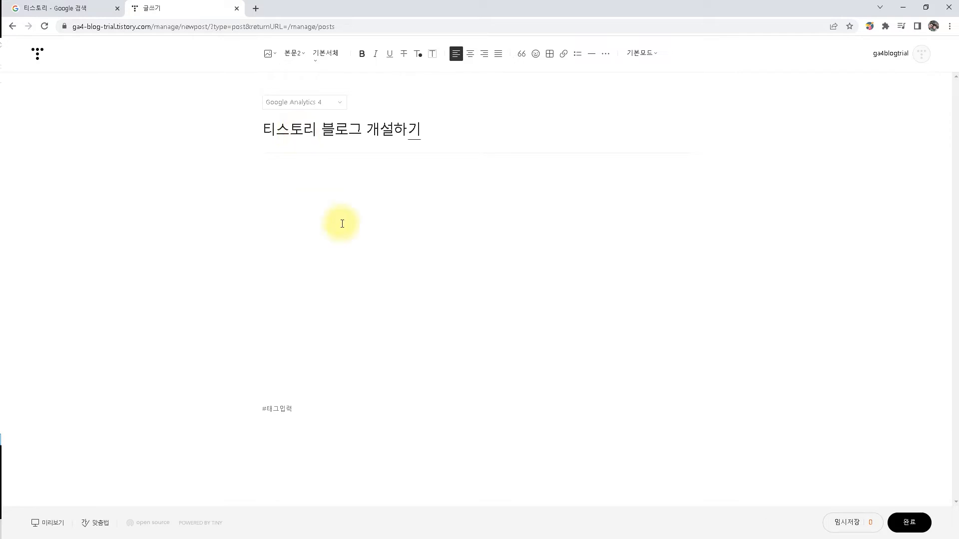
click(380, 229)
Write the three body lines on opening the blog, applying Google Analytics 4 and checking reports
text(다음 계정의)
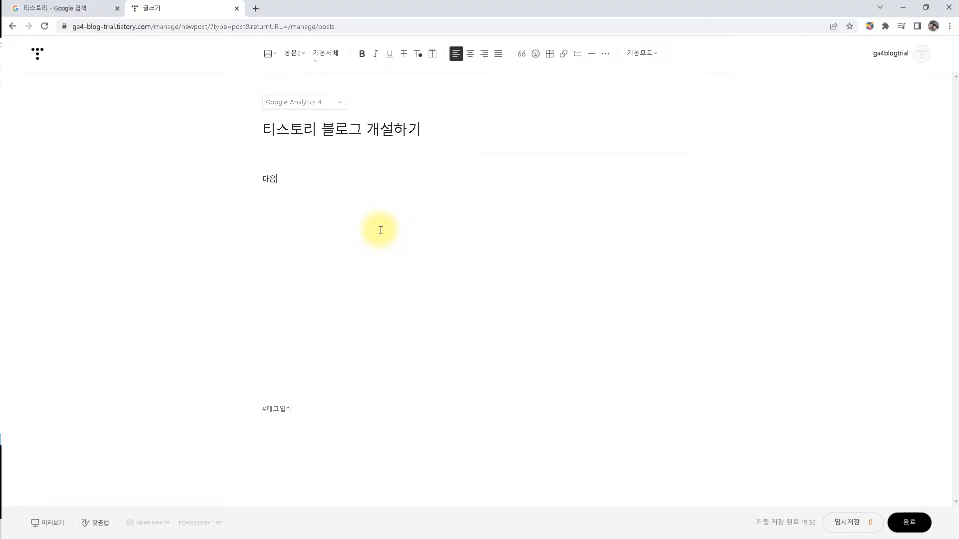
text( 이용하여 트)
key(BackSpace)
key(BackSpace)
key(BackSpace)
text(티스토리에 )
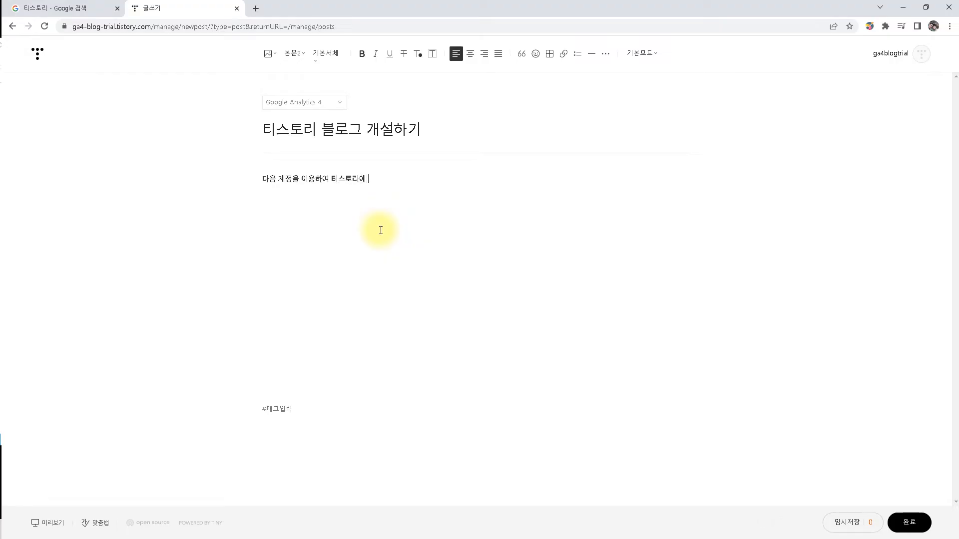
text(블로그를 ㄱ)
text(설한다.)
text(개설)
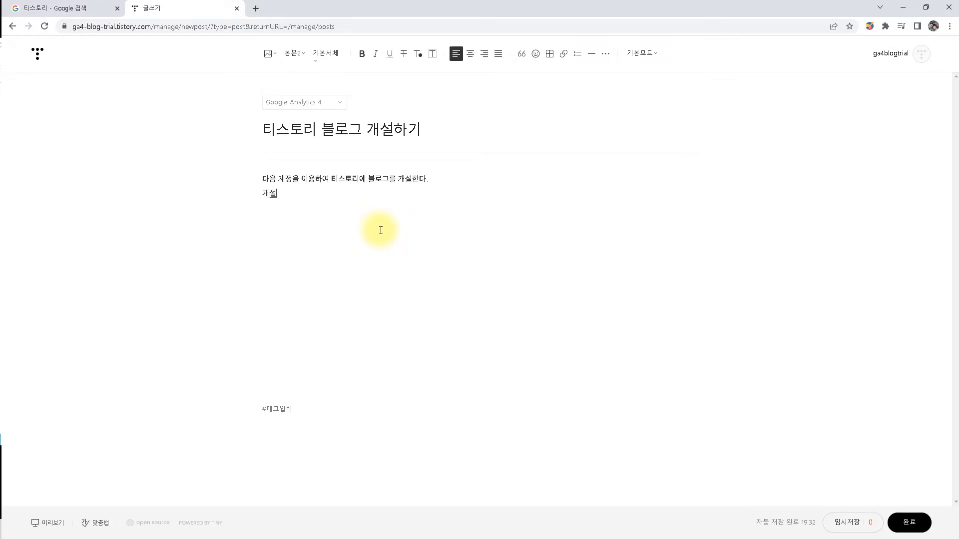
text(된 블리)
text(그에)
text(를 적용한대)
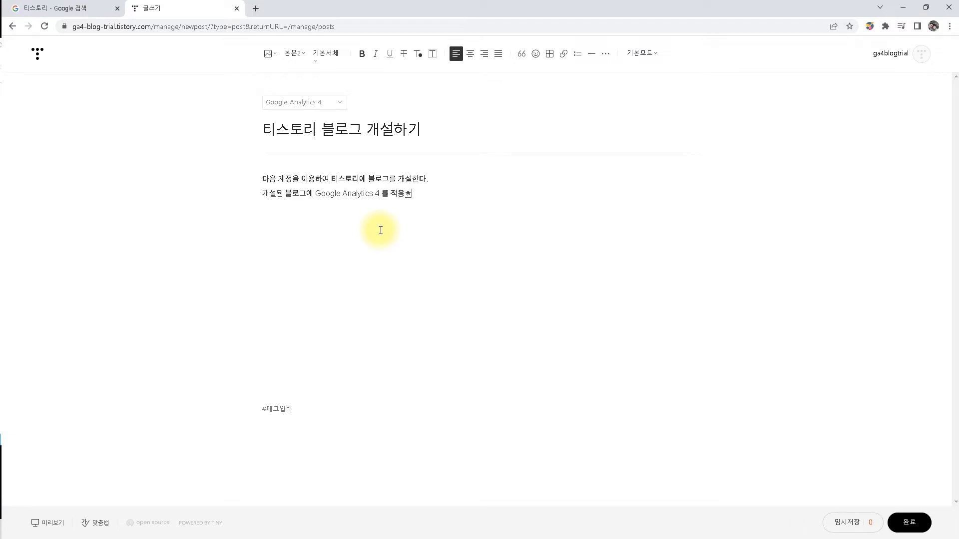
text(보고서를 회)
text(인한다.)
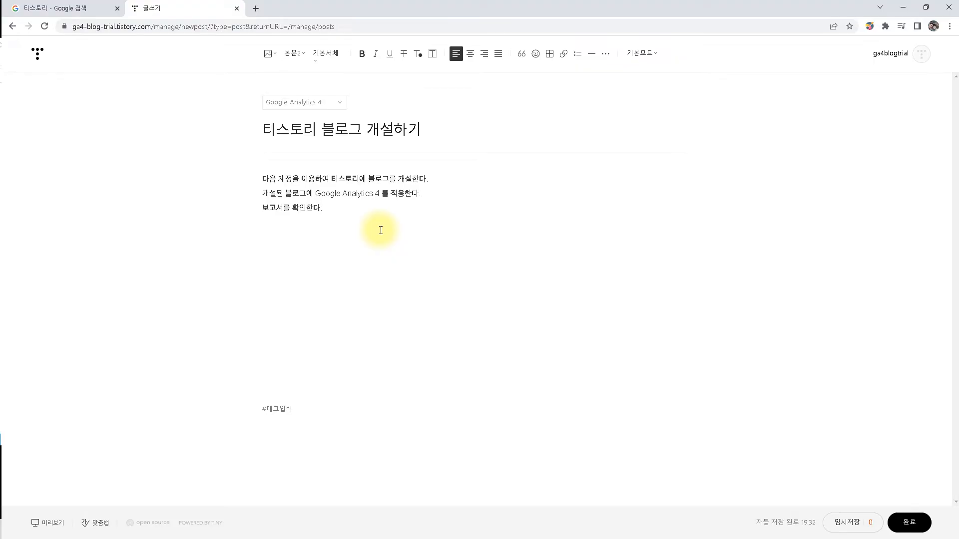
drag(340, 209, 253, 172)
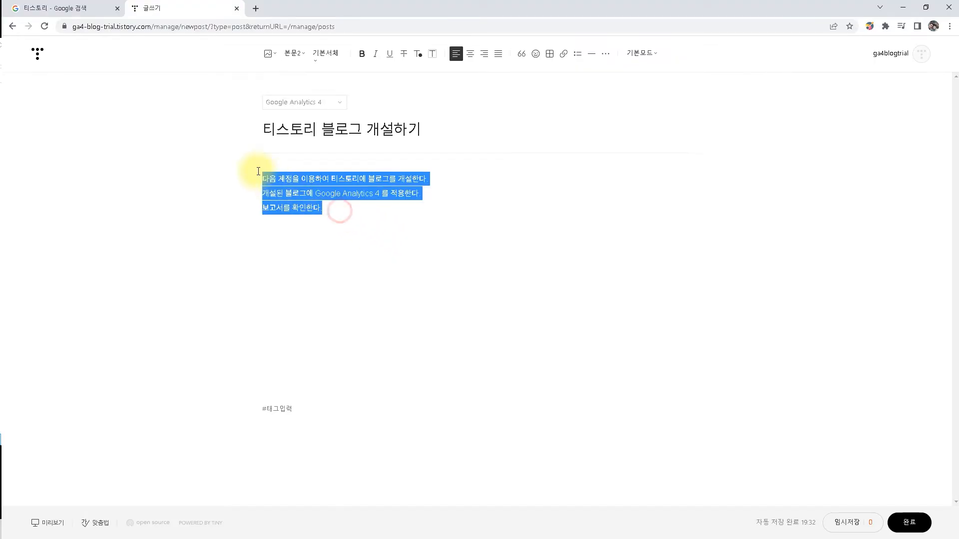
click(364, 224)
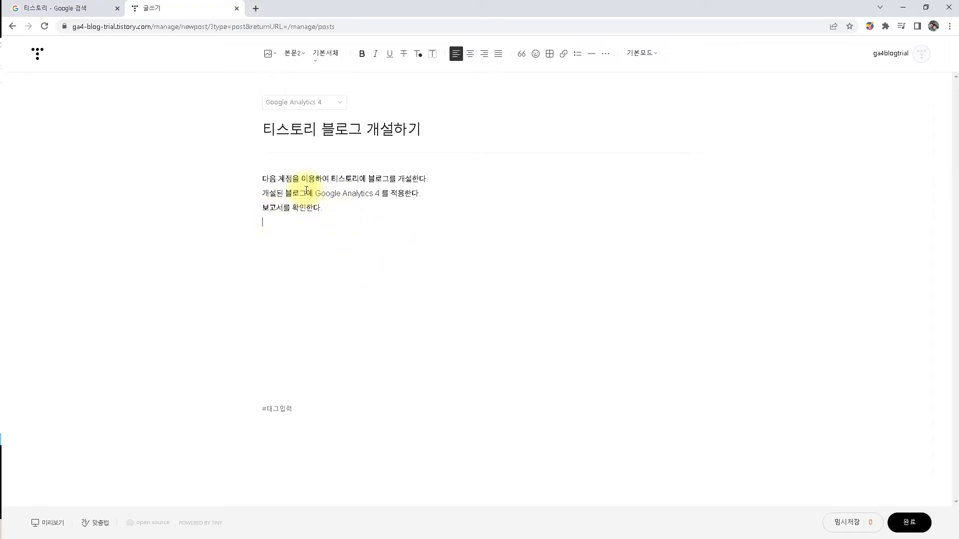
In a new tab, search Google for 'google analytics 4' and view the image results
click(256, 8)
click(262, 26)
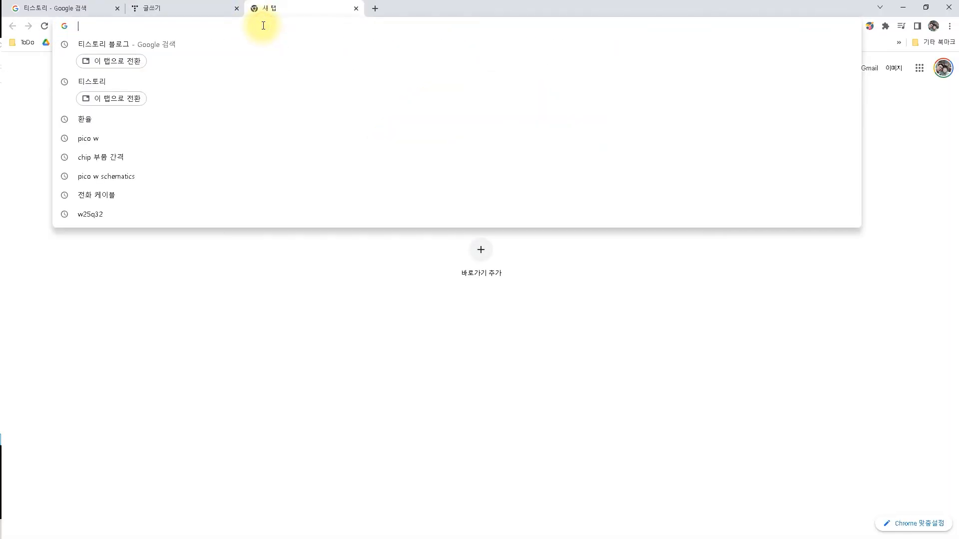
text(/에이)
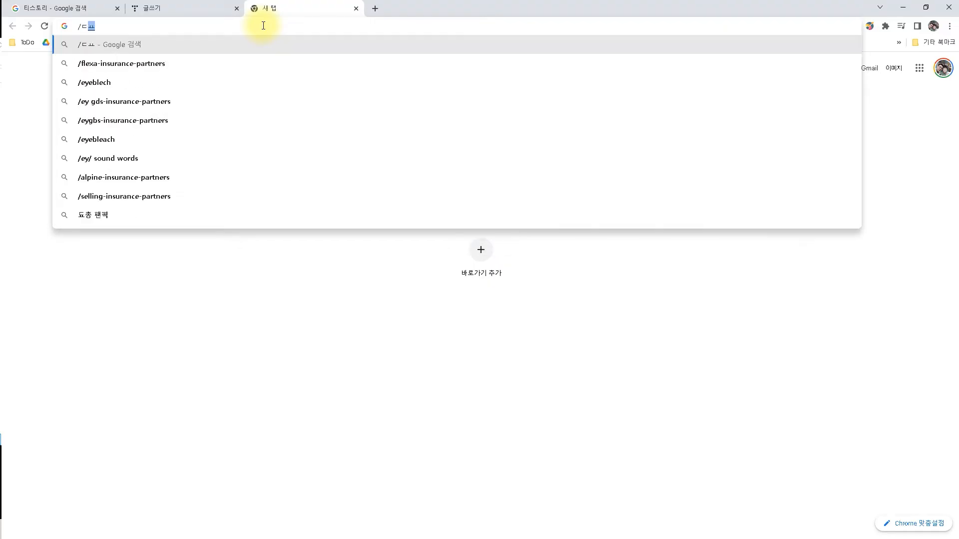
key(BackSpace)
key(BackSpace)
key(BackSpace)
text(googl)
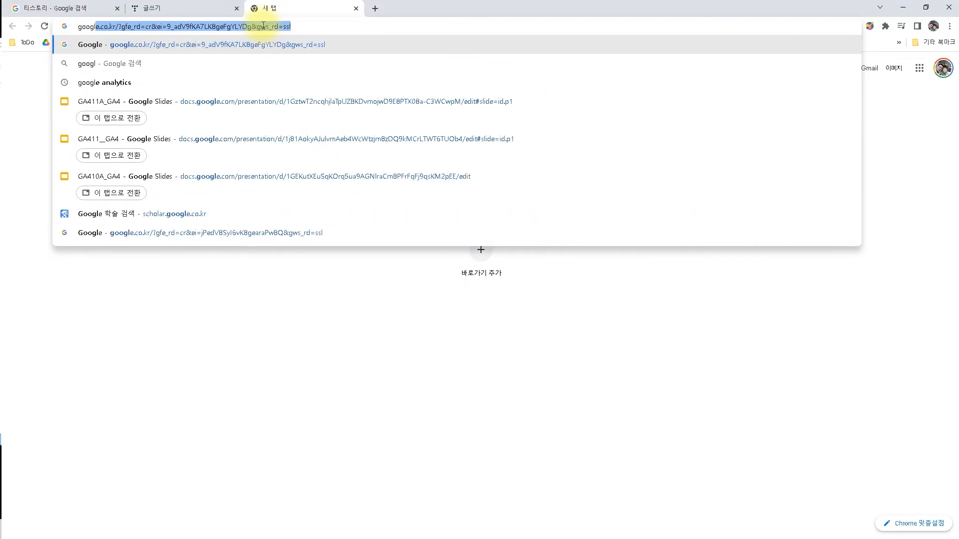
text(e analy)
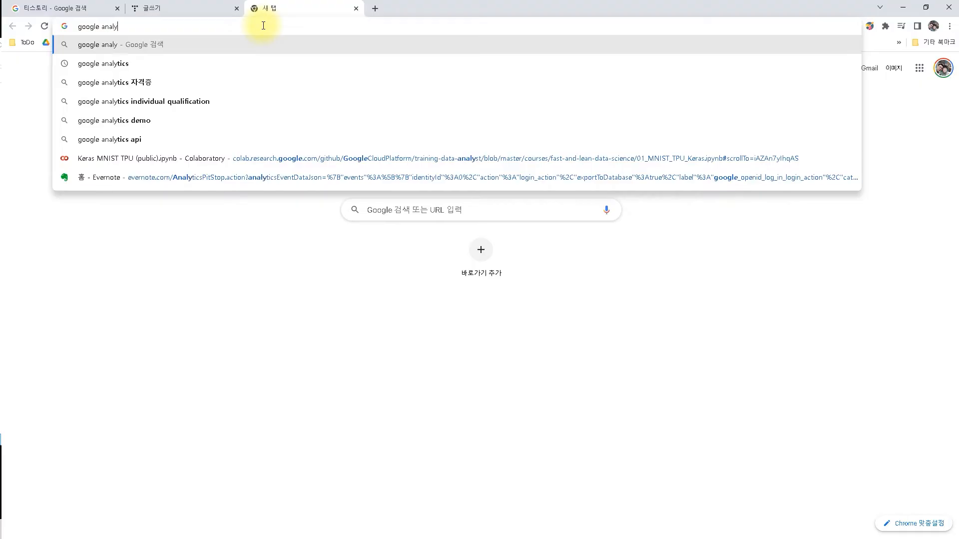
text(tics 4)
key(Return)
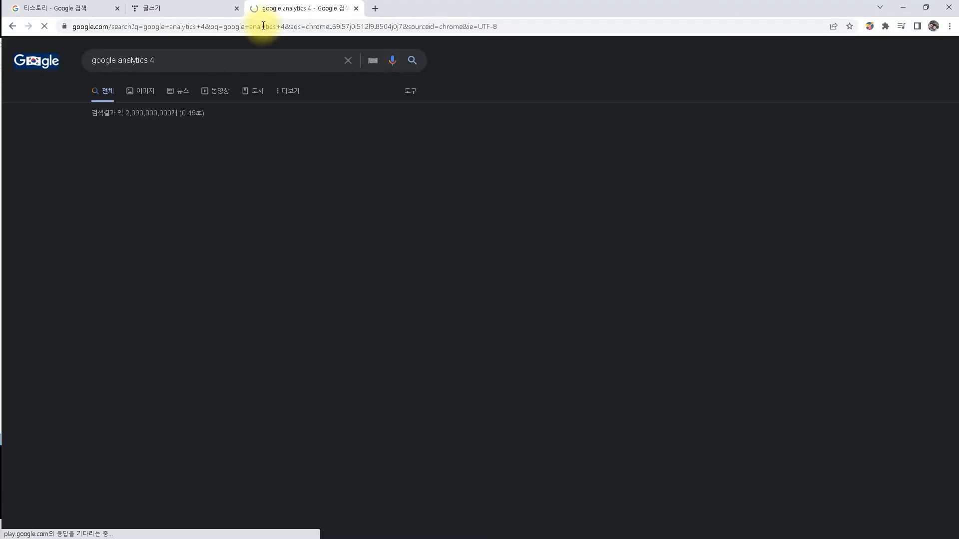
click(140, 91)
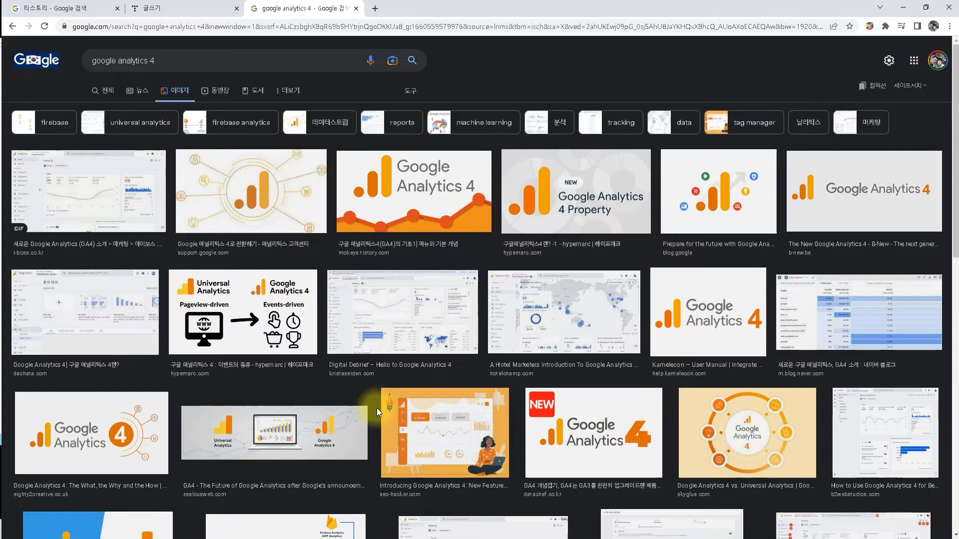
scroll(378, 408, down, 8)
scroll(378, 410, down, 14)
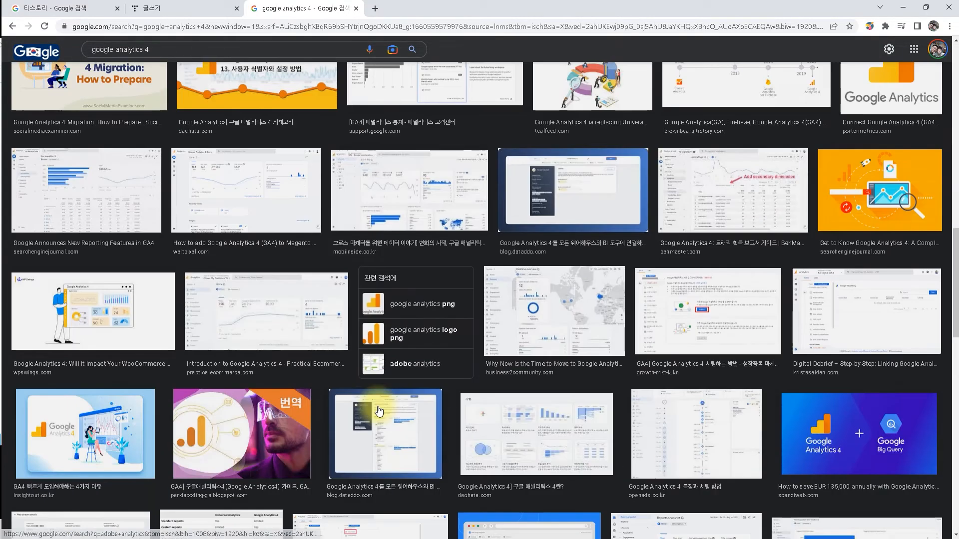
scroll(379, 410, up, 20)
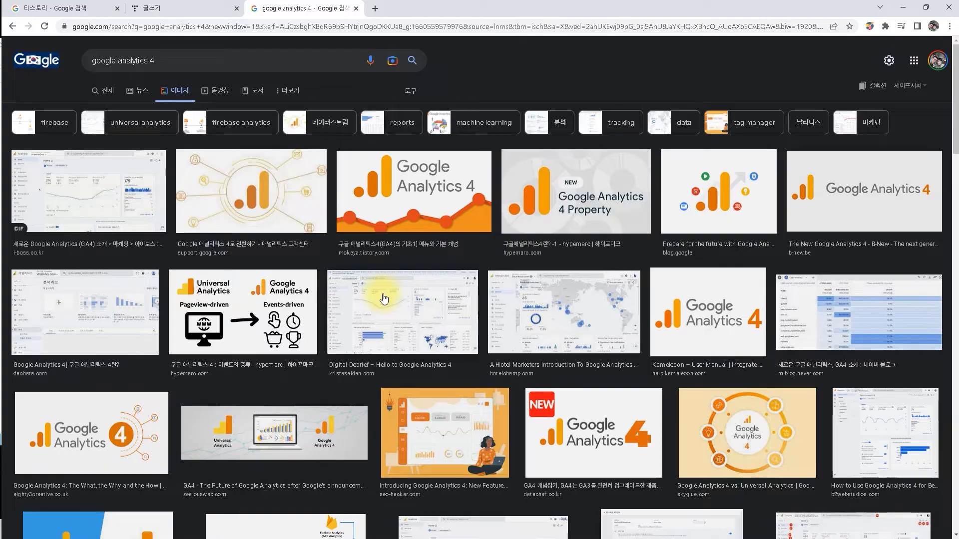
Filter the images to Creative Commons licenses, then open a blank tab
click(286, 91)
click(334, 82)
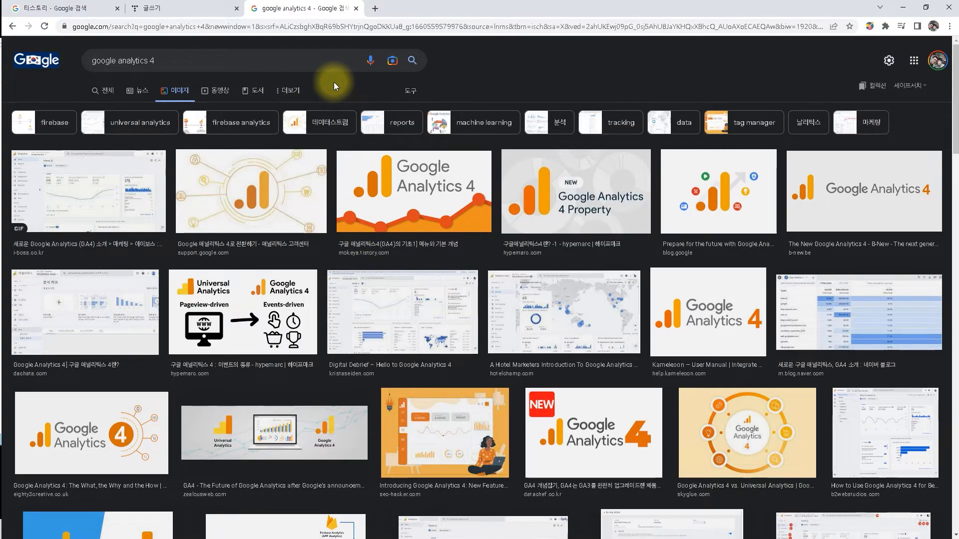
click(414, 93)
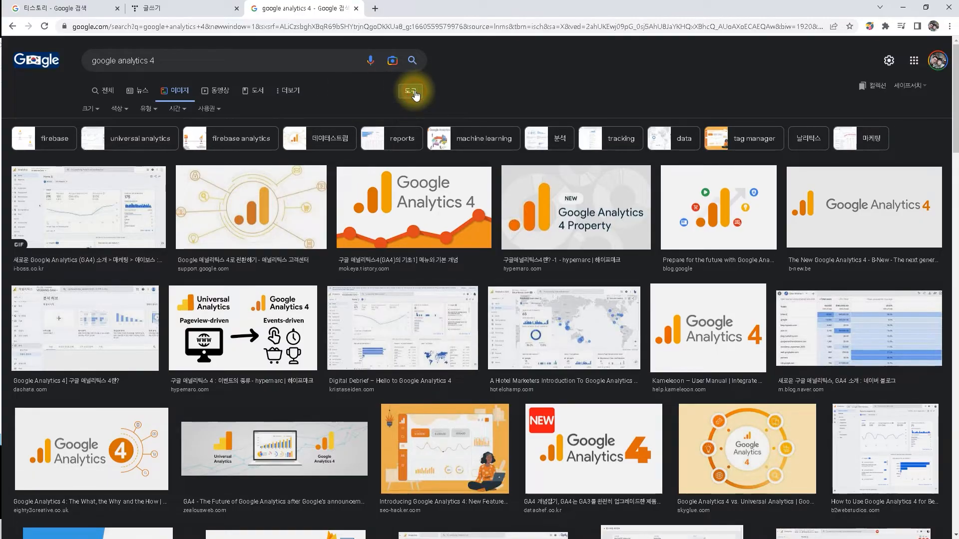
click(209, 108)
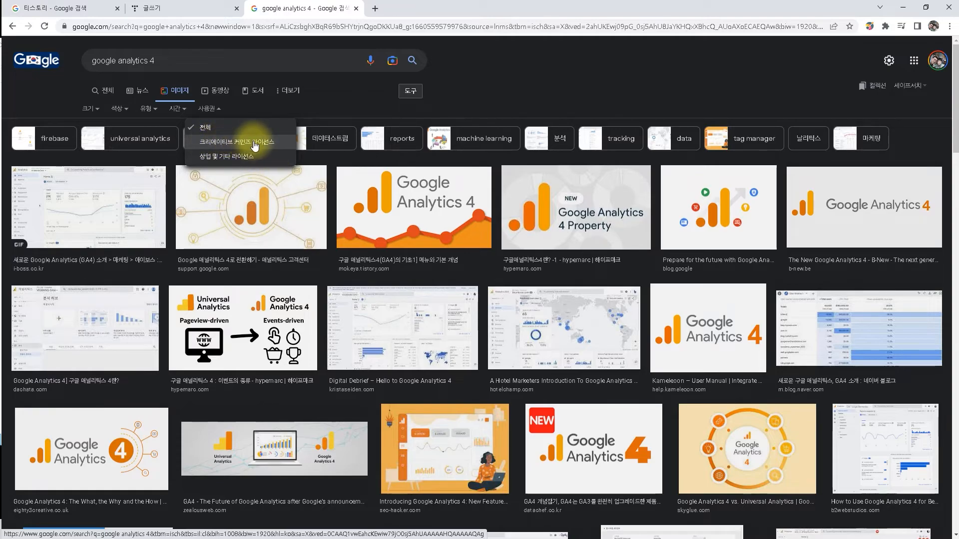
click(272, 144)
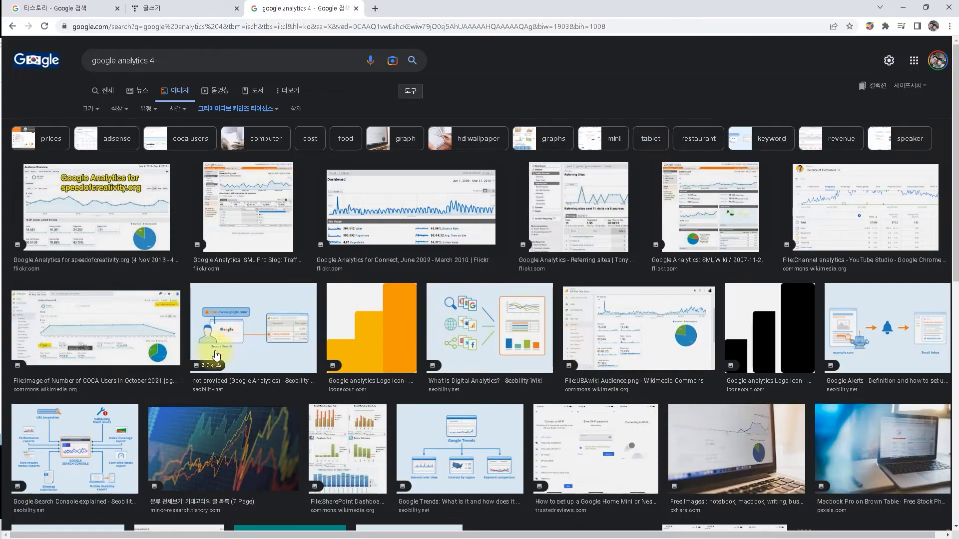
scroll(525, 388, down, 10)
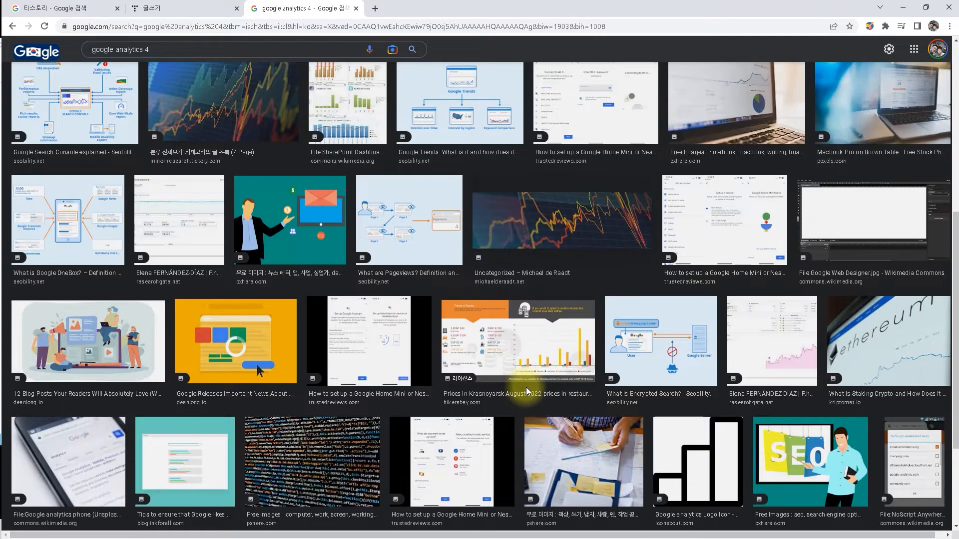
scroll(422, 334, up, 7)
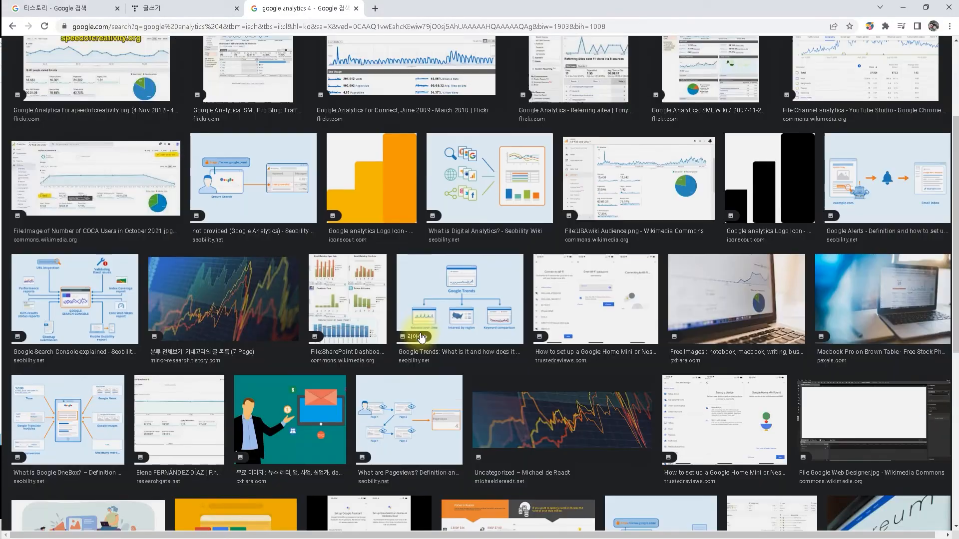
scroll(420, 340, down, 5)
scroll(421, 337, up, 8)
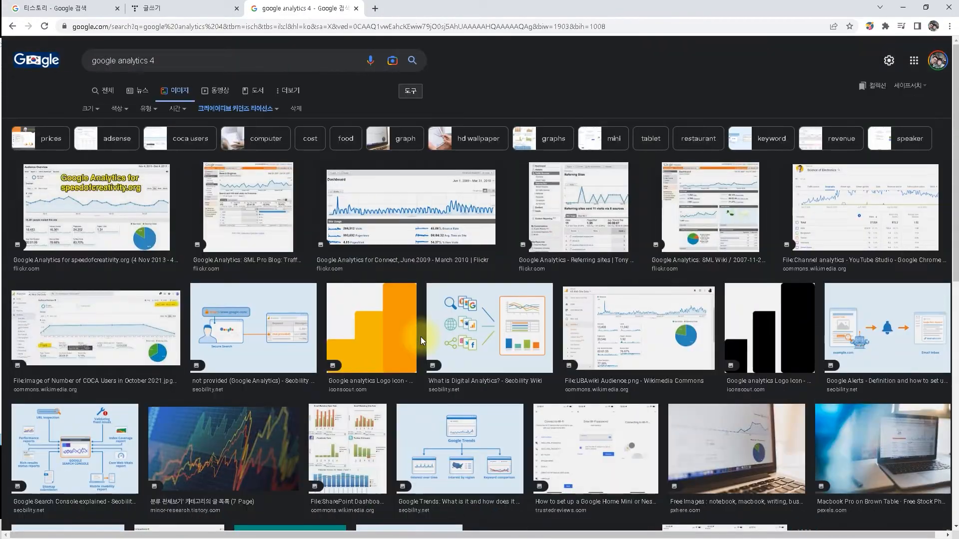
click(375, 8)
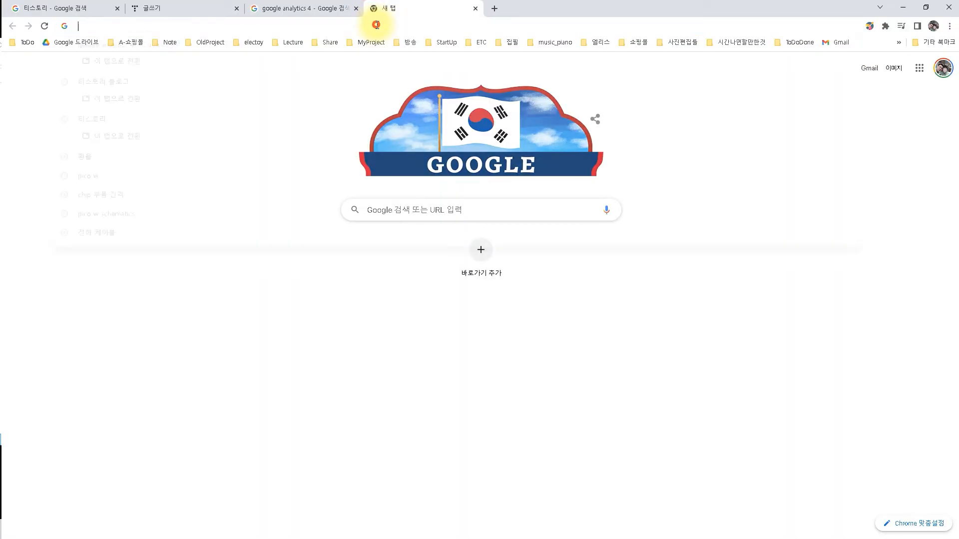
Go to Pixabay by typing 'pix' in the new tab's address bar
click(377, 25)
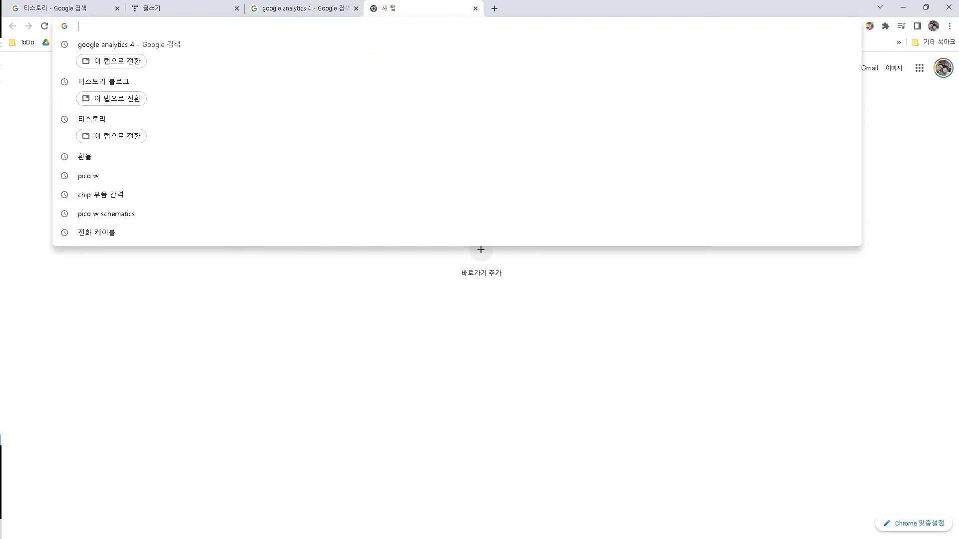
text(pix)
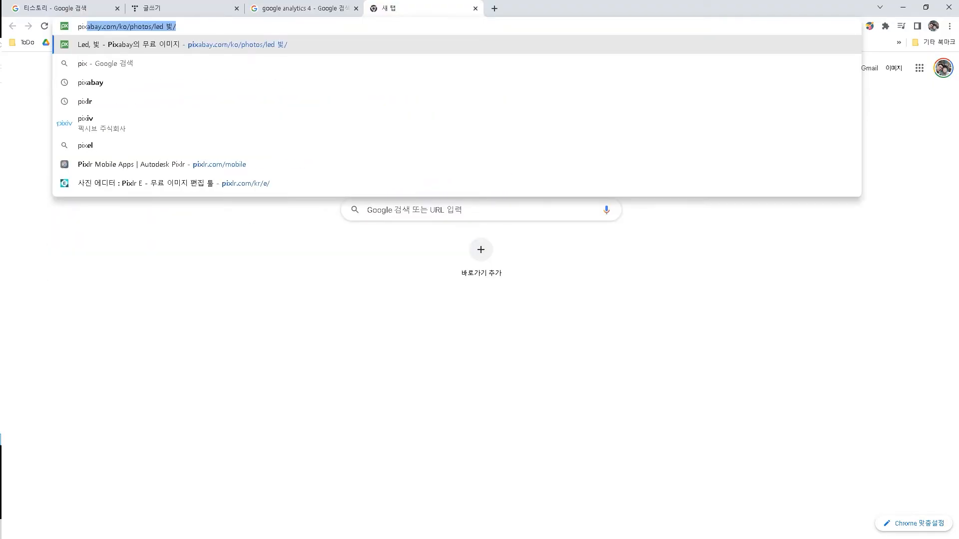
key(Return)
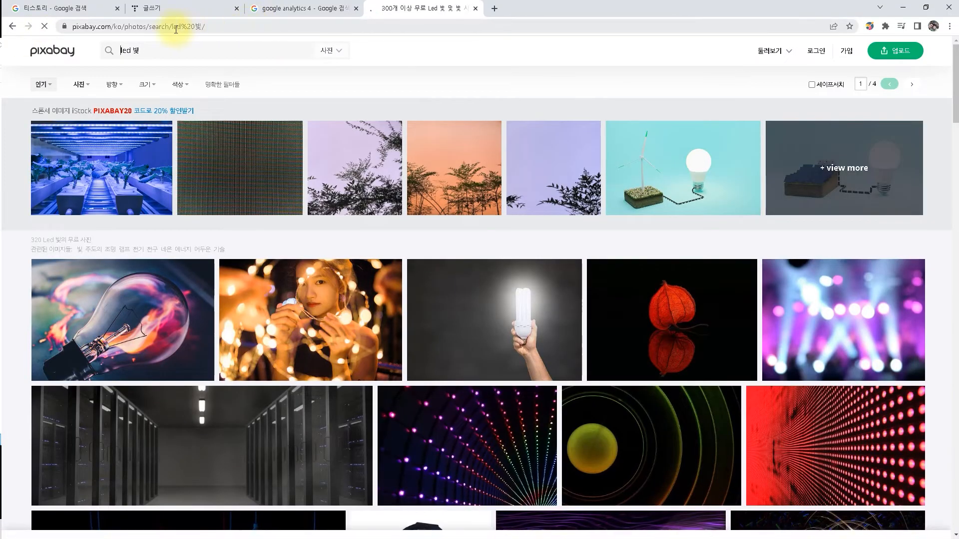
drag(97, 26, 61, 29)
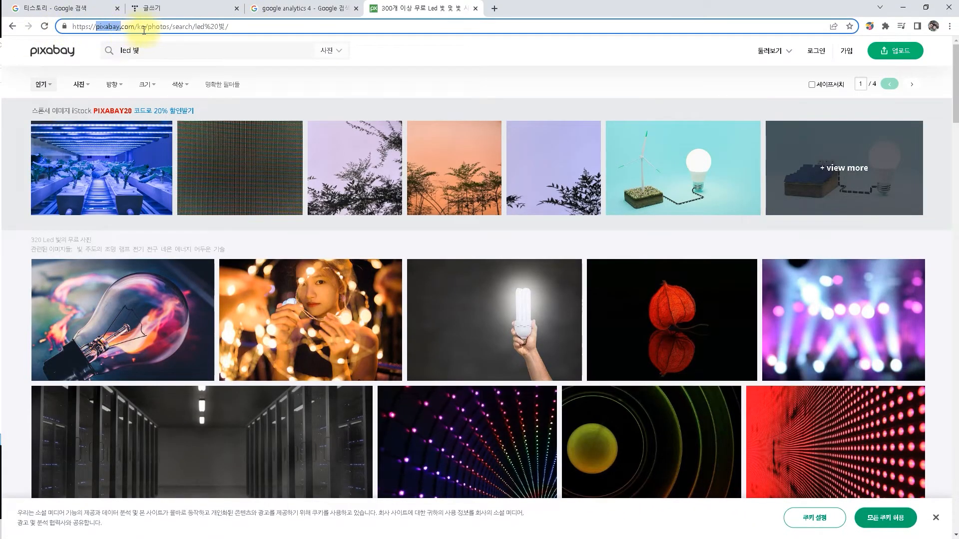
drag(139, 29, 240, 25)
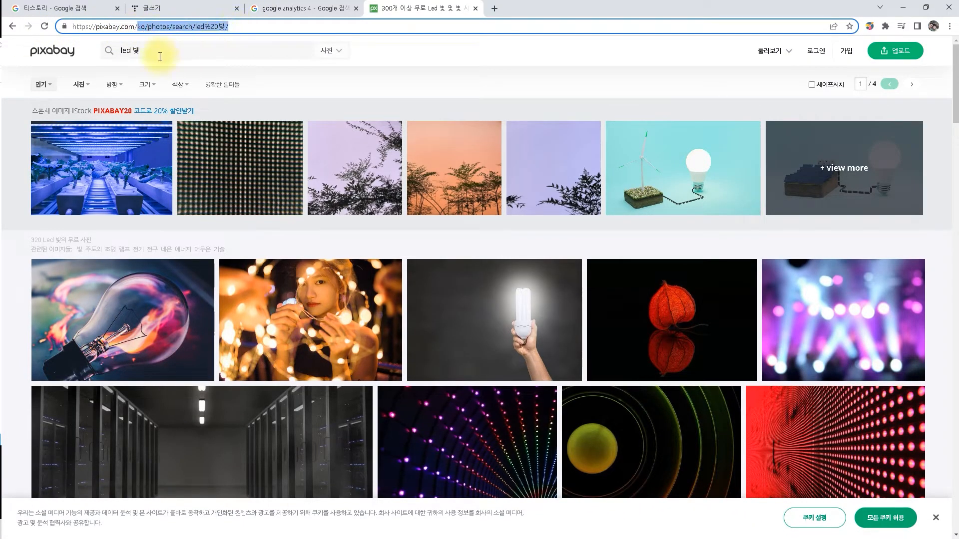
From the Pixabay home page, scroll the photo grid and open the blue jellyfish photo
click(62, 54)
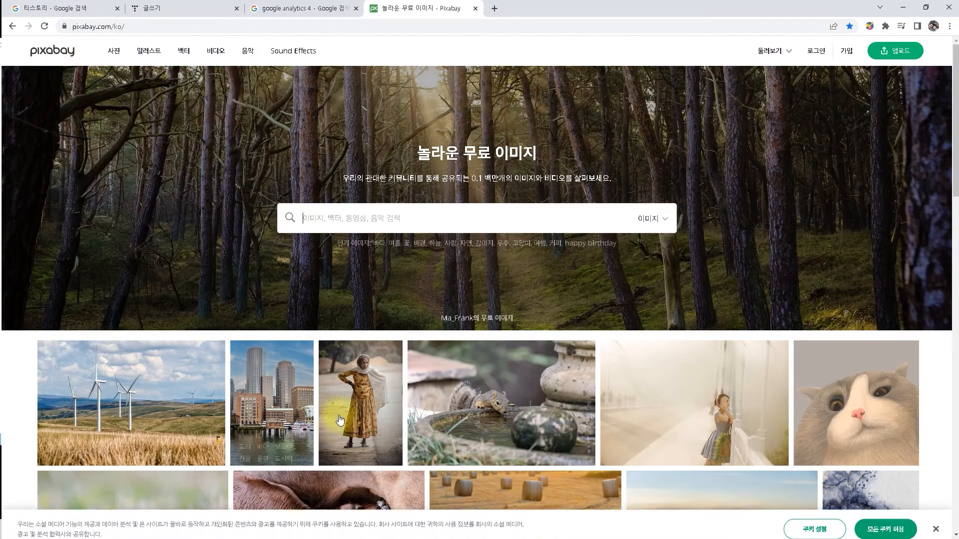
scroll(388, 340, down, 7)
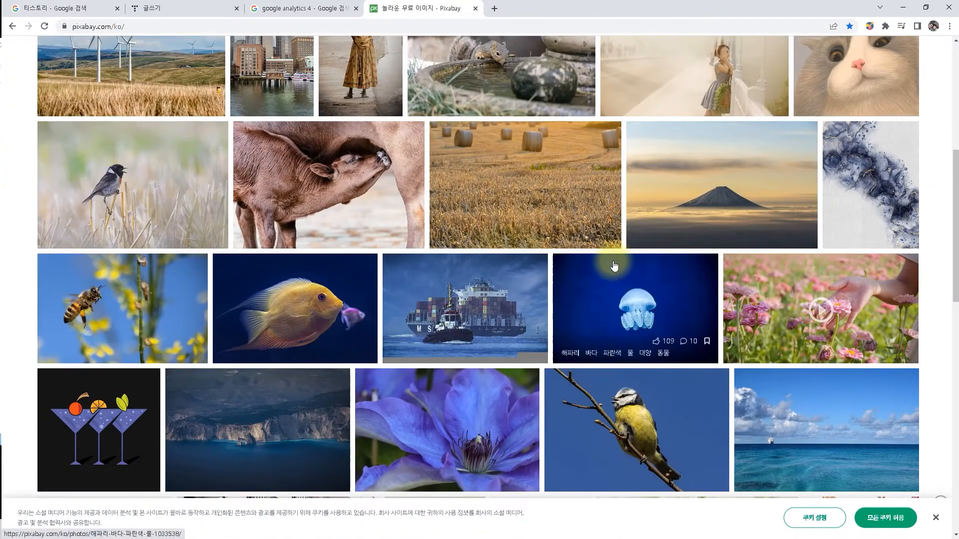
scroll(635, 275, down, 4)
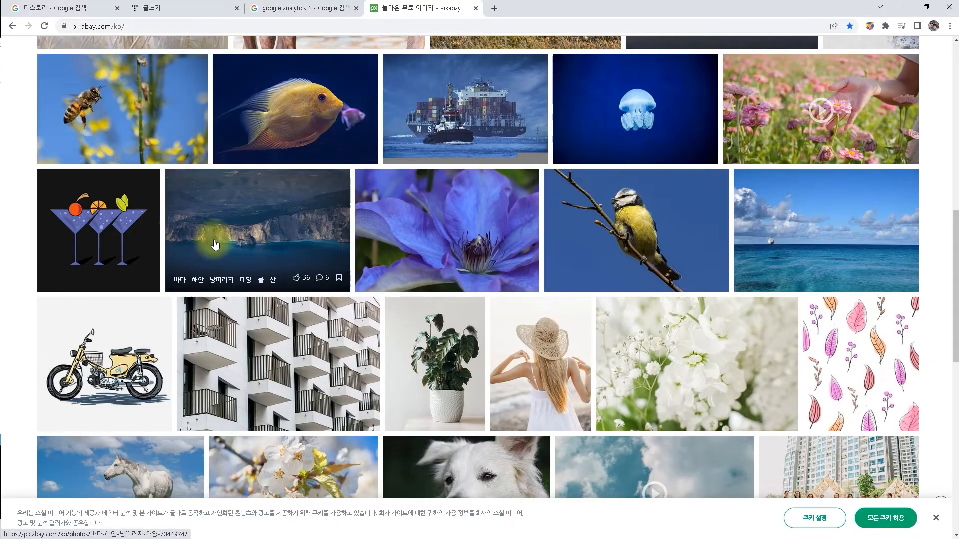
scroll(385, 349, down, 4)
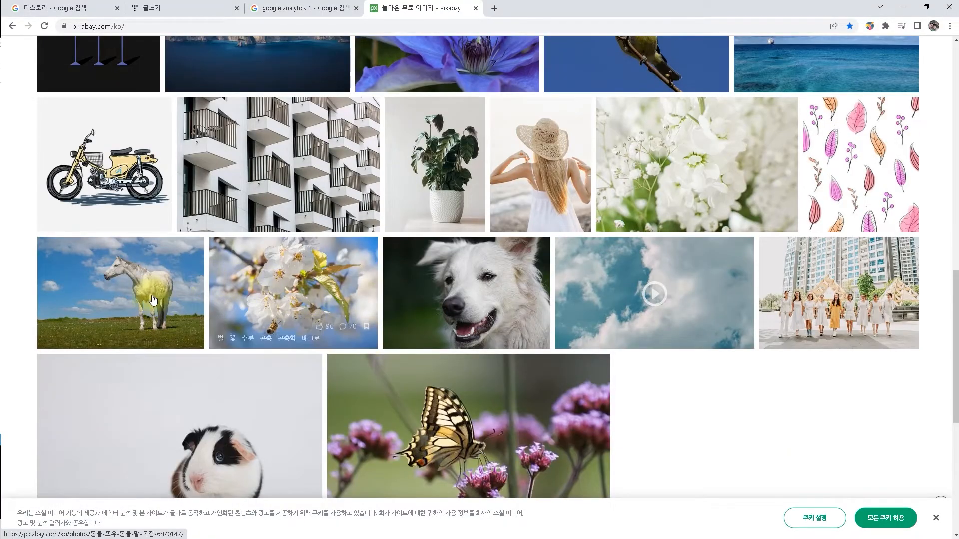
scroll(289, 338, down, 3)
scroll(417, 317, up, 10)
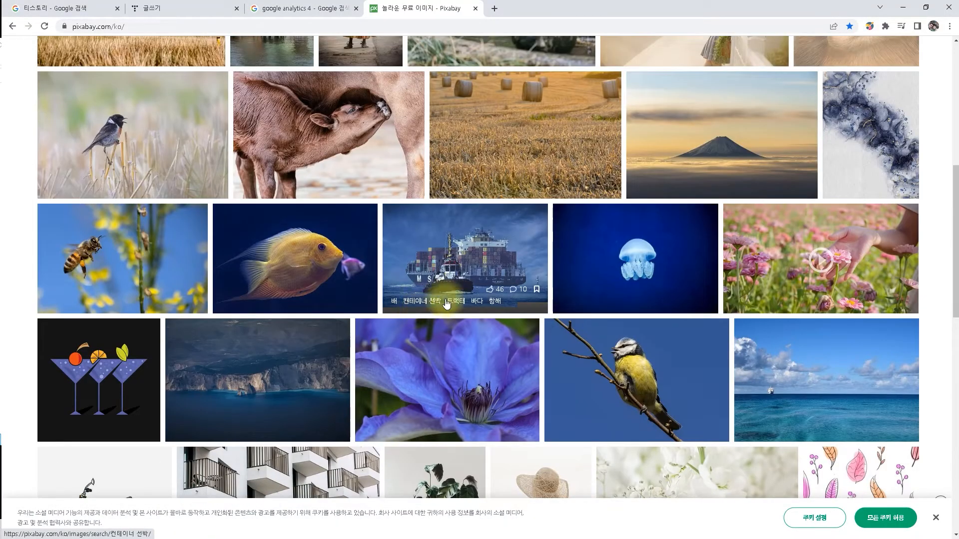
click(639, 242)
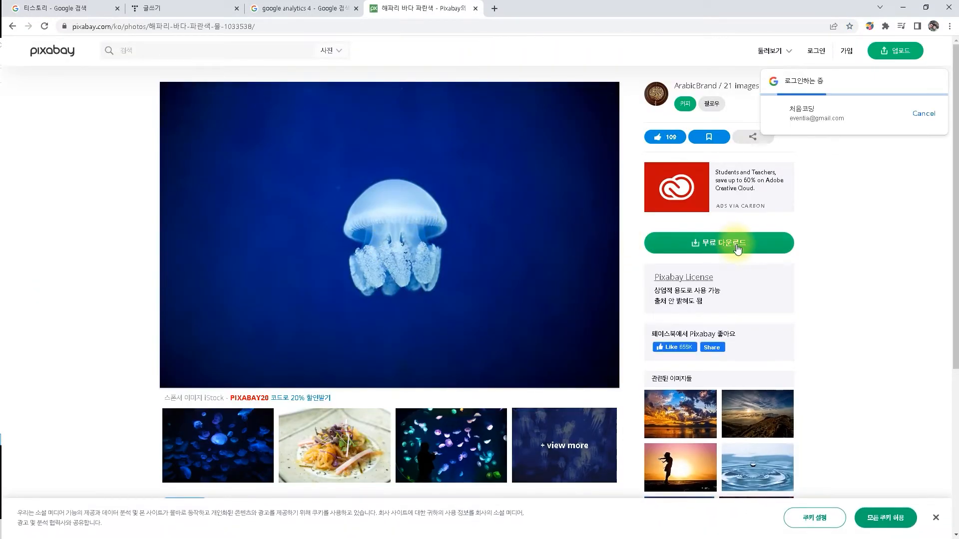
Download the jellyfish photo at 1920×1280 into the DOWNLOAD folder, passing the reCAPTCHA check
click(732, 243)
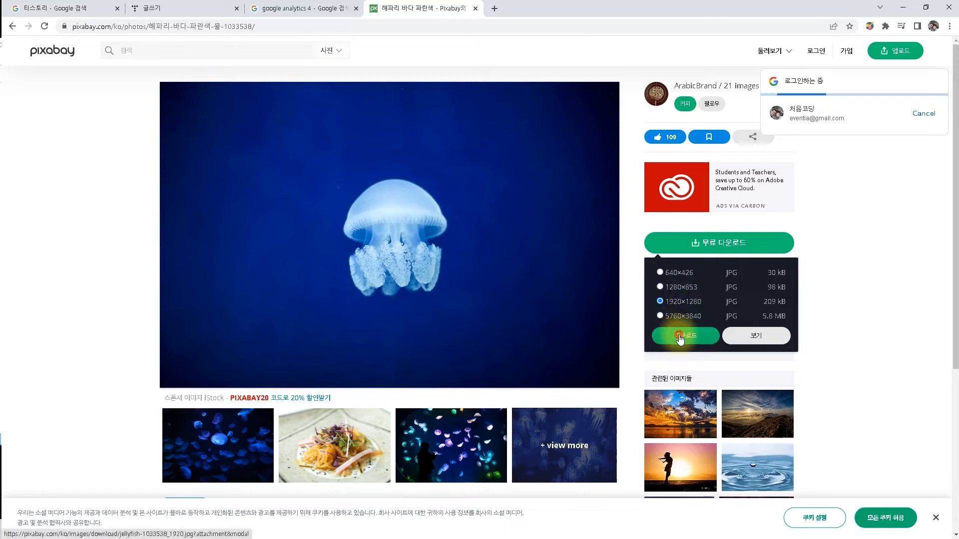
click(680, 335)
click(415, 299)
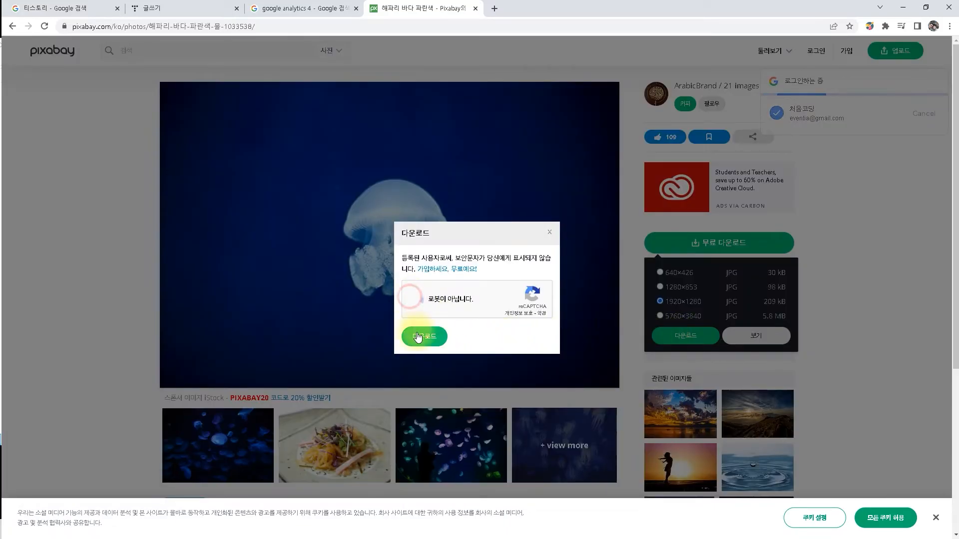
click(422, 336)
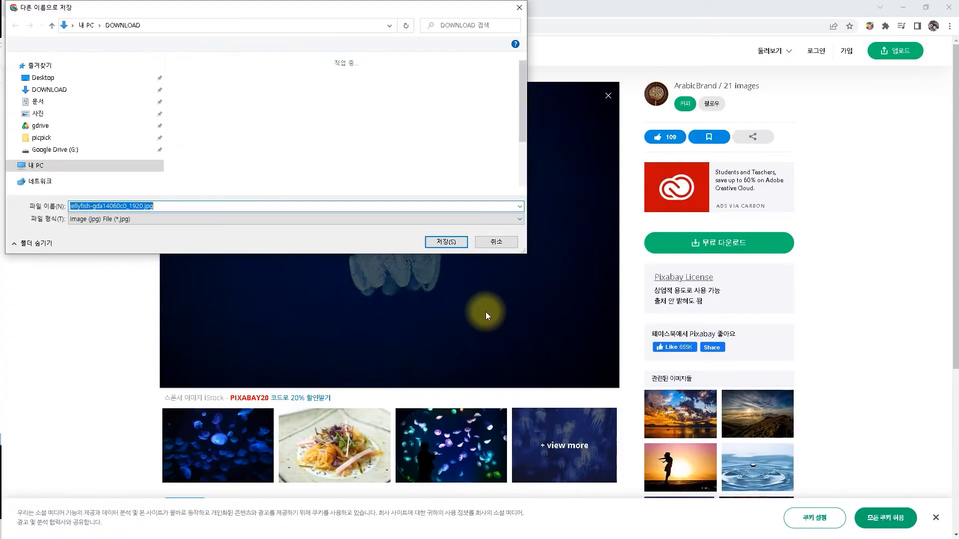
click(447, 243)
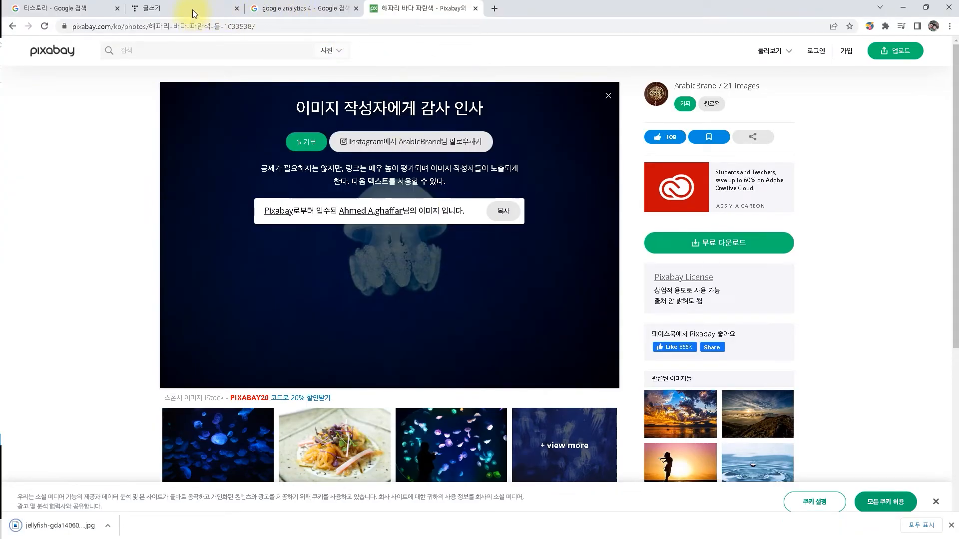
Show jellyfish-gda14060c0_1920.jpg in its folder, then return to the Tistory post editor
click(108, 526)
click(130, 492)
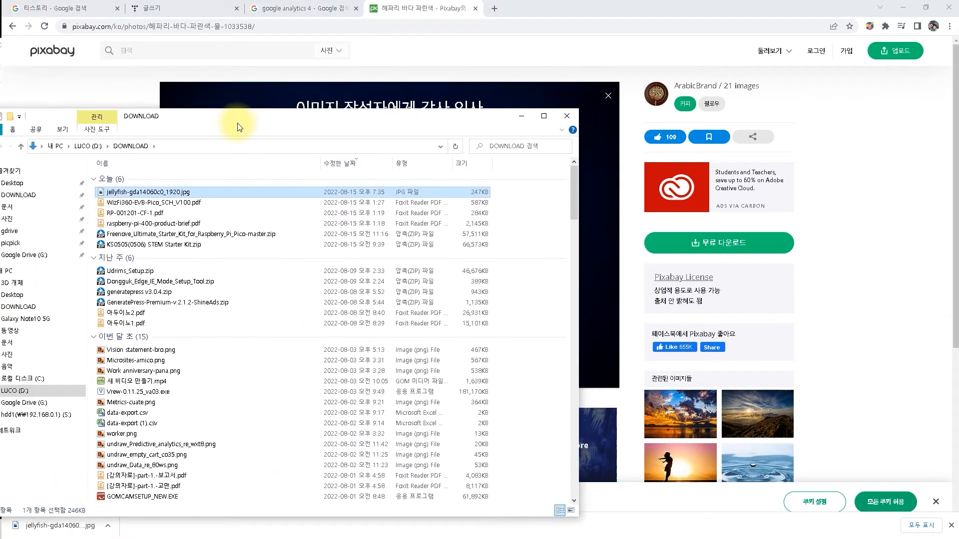
drag(203, 164, 182, 165)
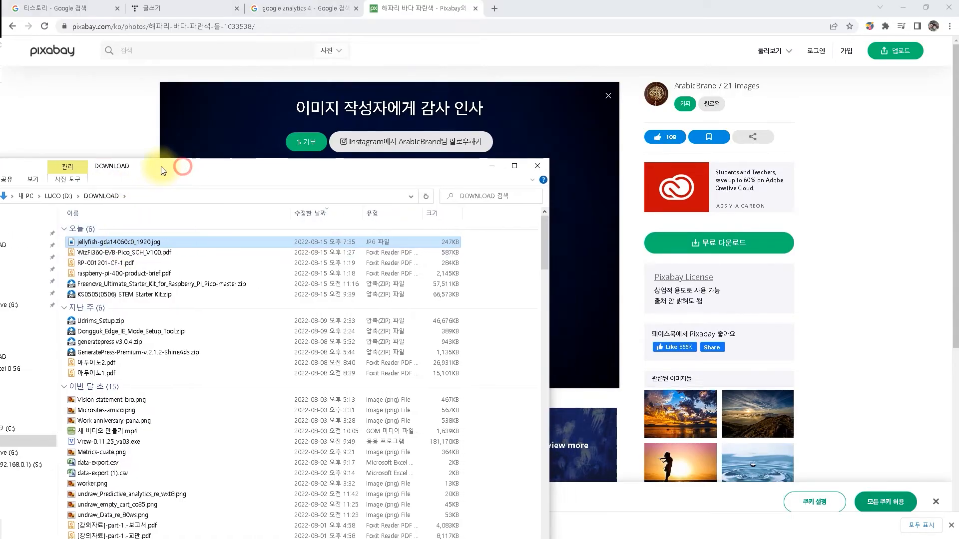
click(150, 8)
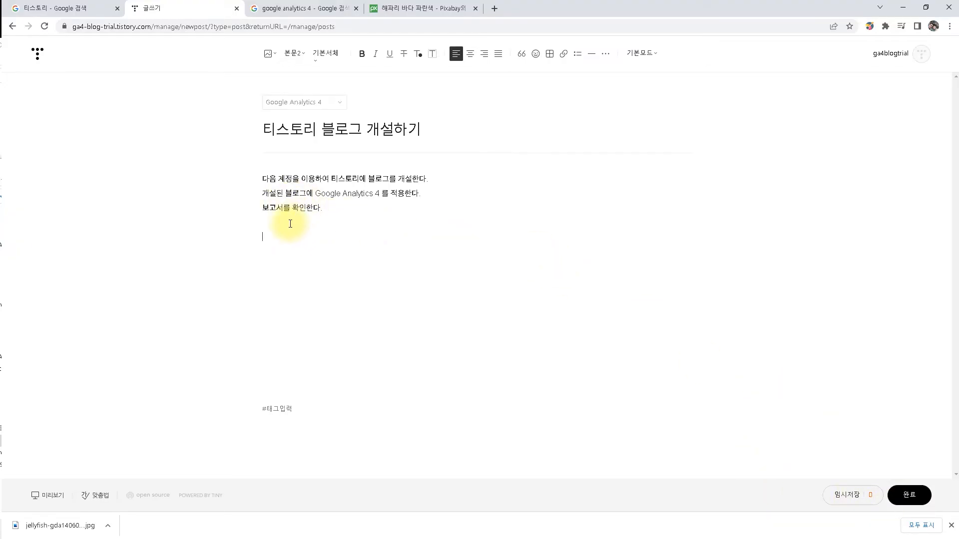
Attach the jellyfish JPG from the DOWNLOAD folder as a photo in the post
click(270, 55)
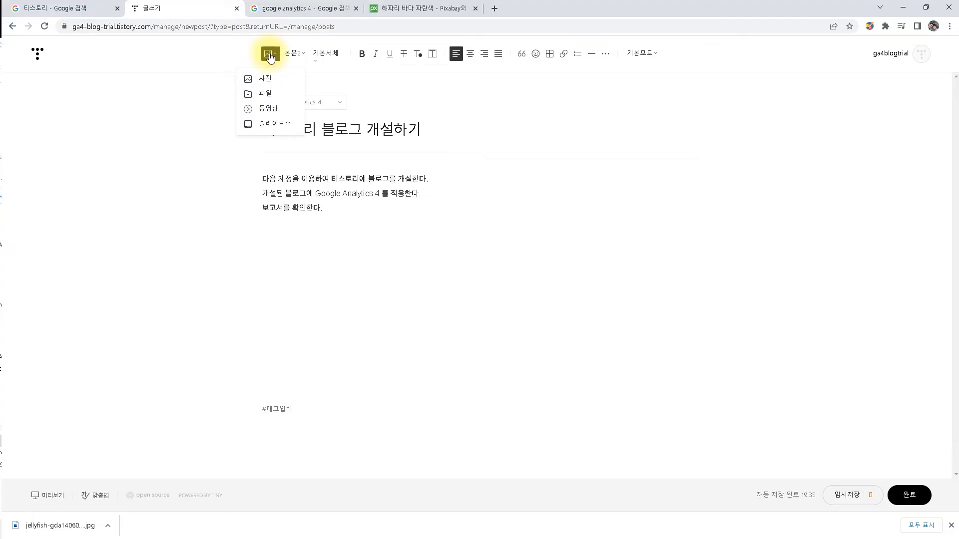
click(262, 82)
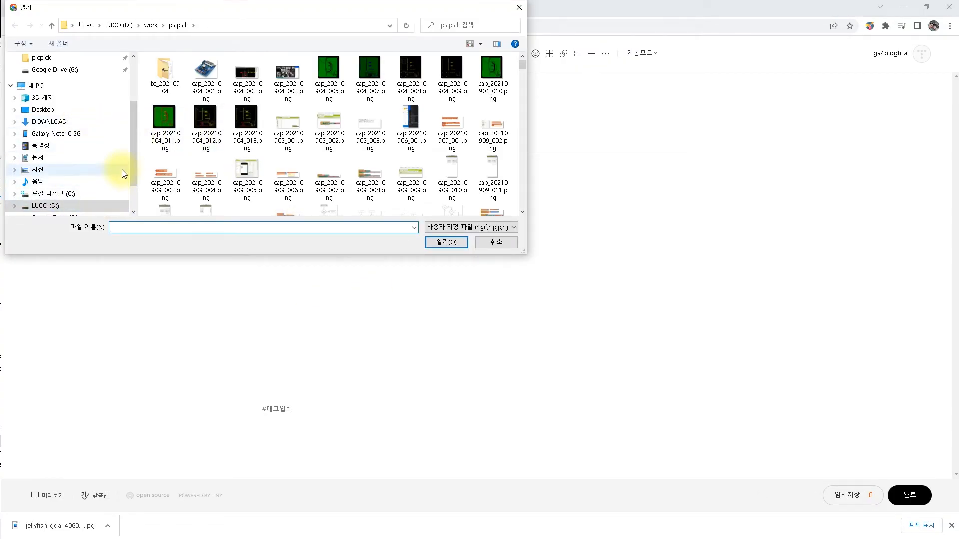
drag(131, 170, 131, 88)
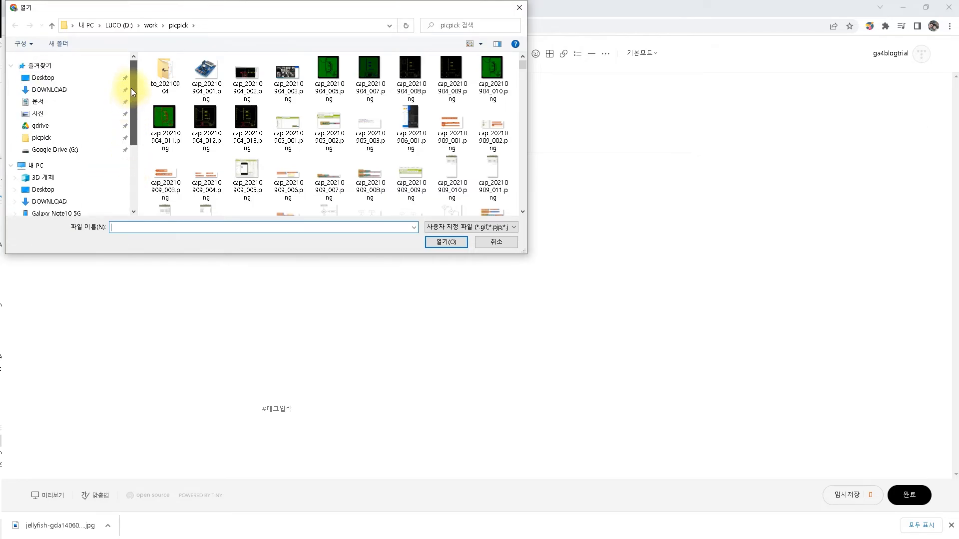
click(49, 80)
click(45, 89)
click(186, 122)
click(452, 242)
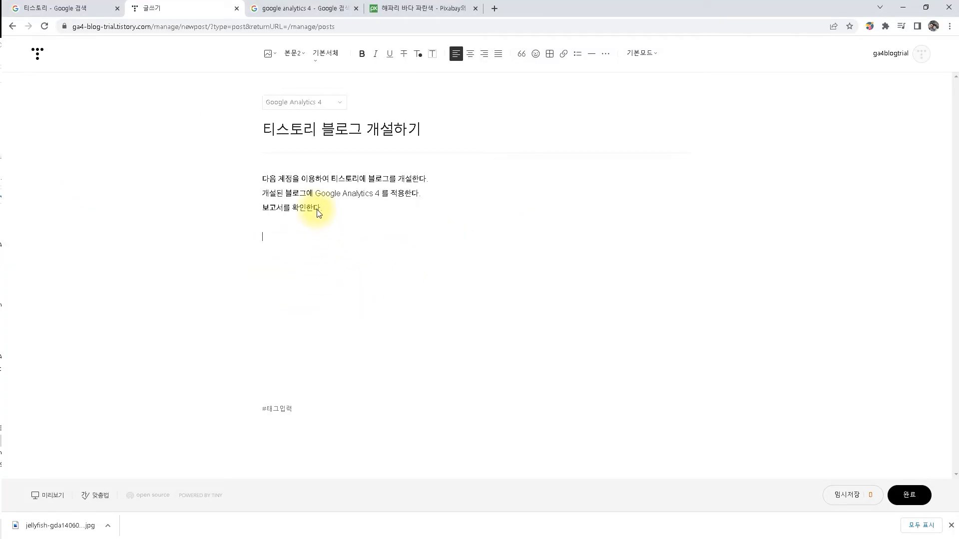
Deselect the photo, put the caret on the empty line below the text, and check placement
click(357, 194)
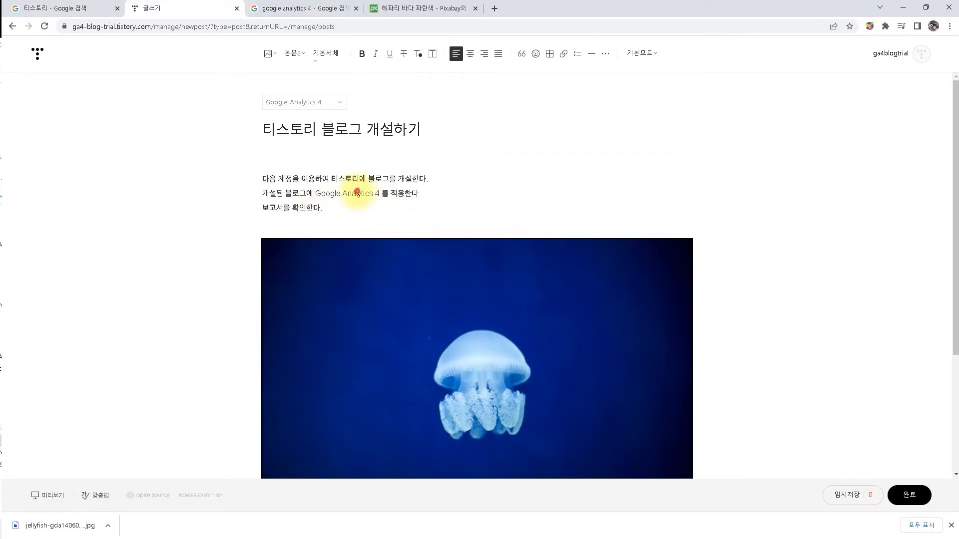
click(405, 216)
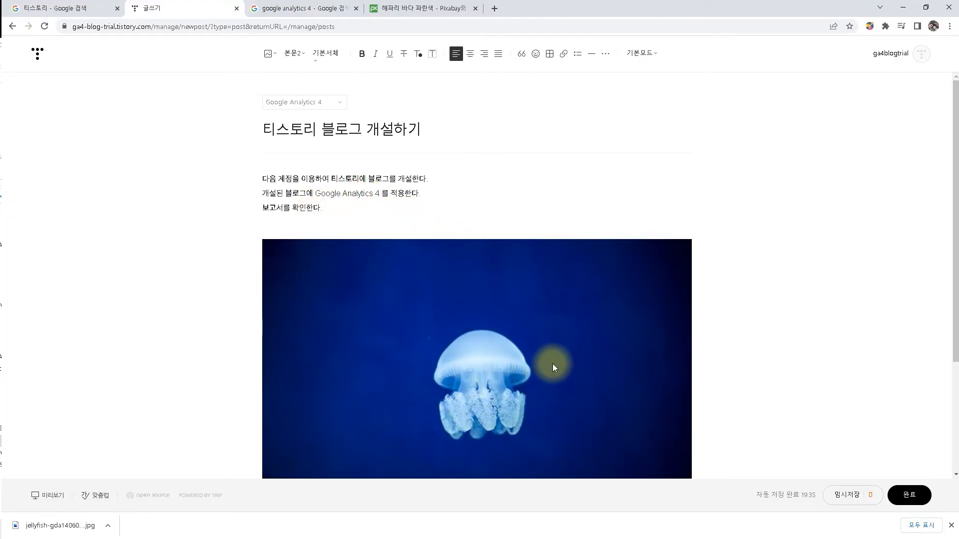
scroll(553, 364, down, 3)
scroll(437, 355, up, 3)
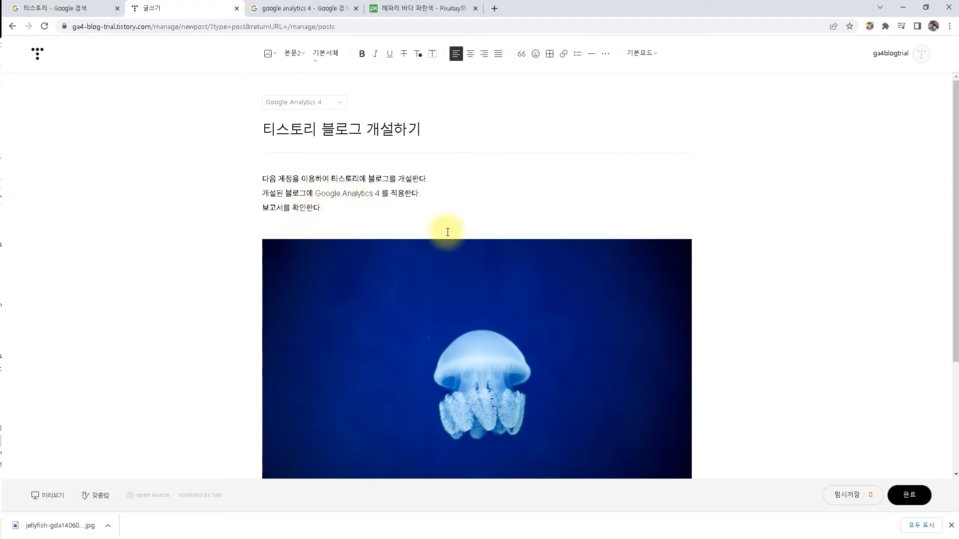
scroll(534, 270, down, 2)
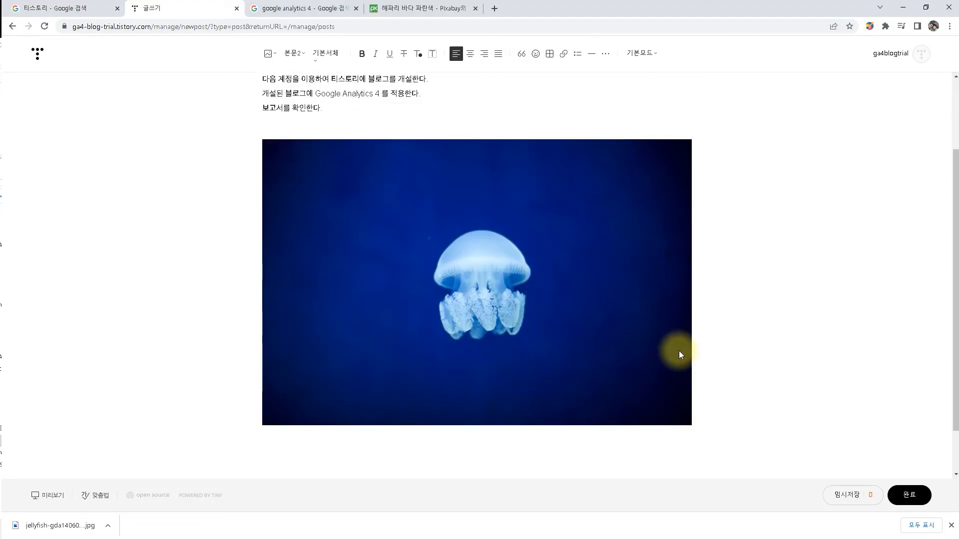
click(914, 503)
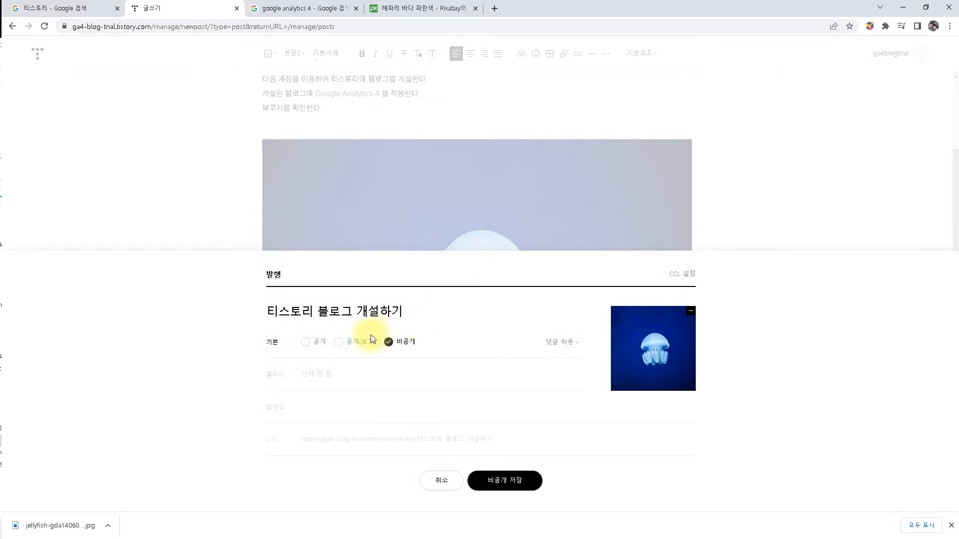
click(441, 480)
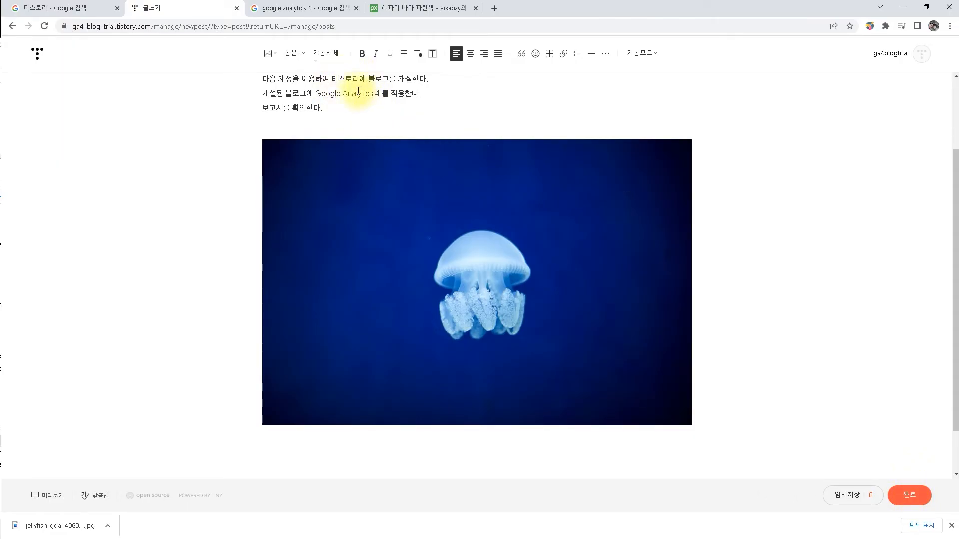
click(277, 54)
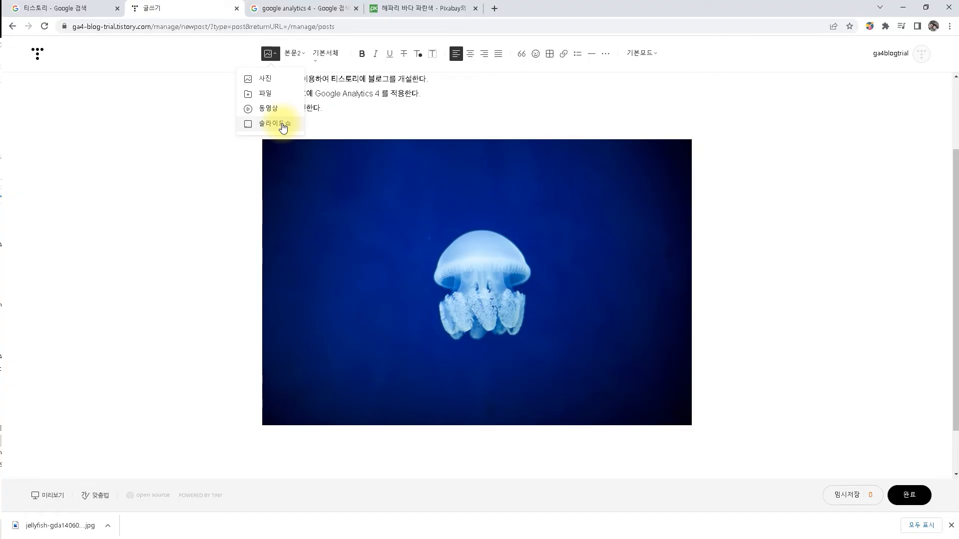
click(329, 102)
click(332, 107)
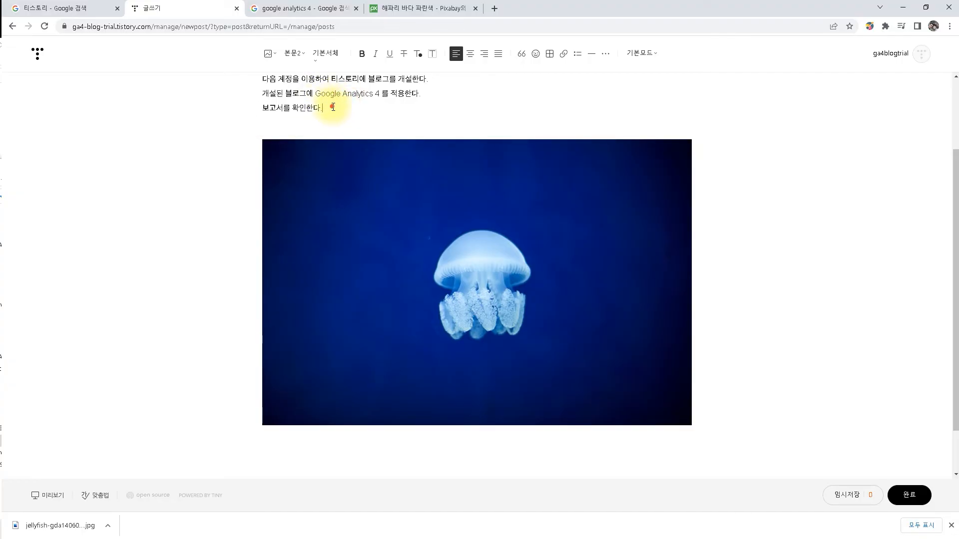
drag(333, 107, 246, 107)
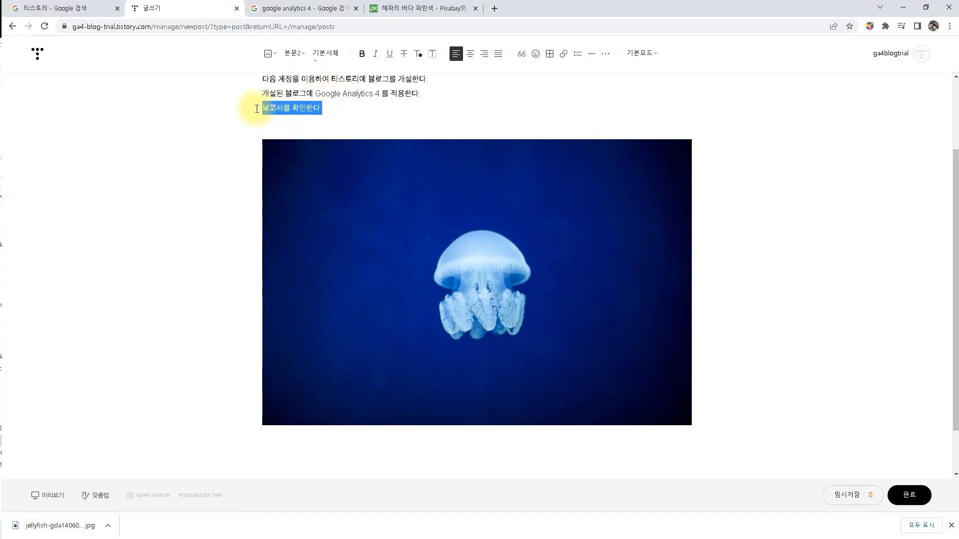
click(302, 56)
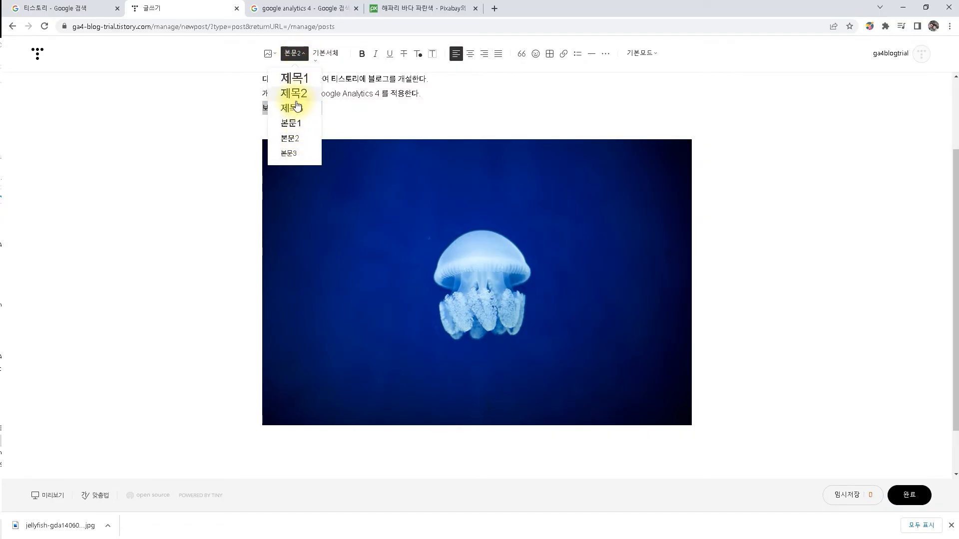
click(296, 80)
click(328, 122)
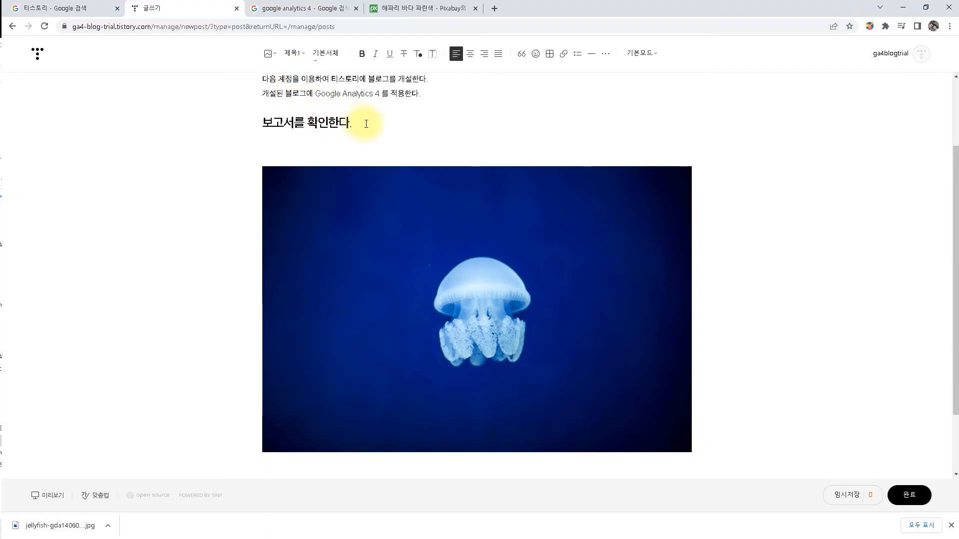
scroll(327, 205, up, 2)
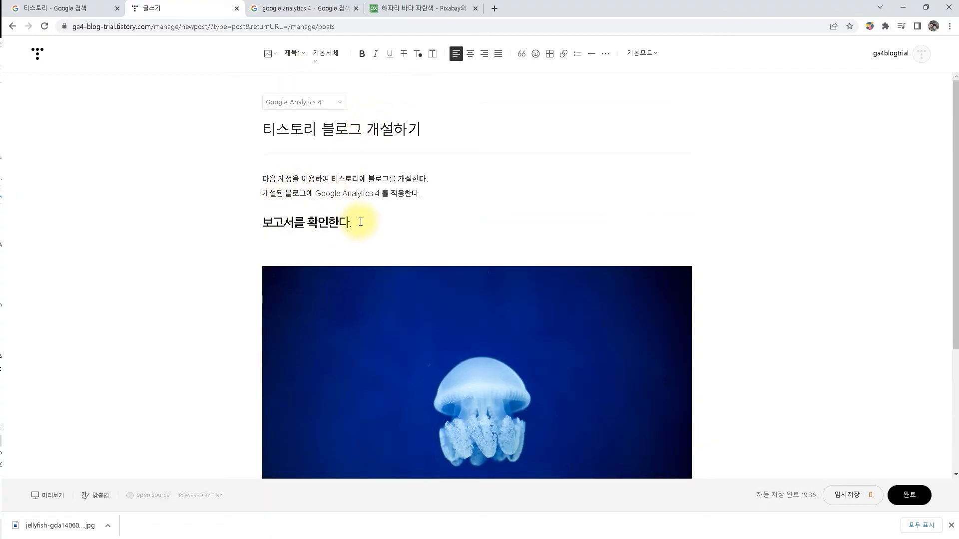
drag(361, 223, 253, 188)
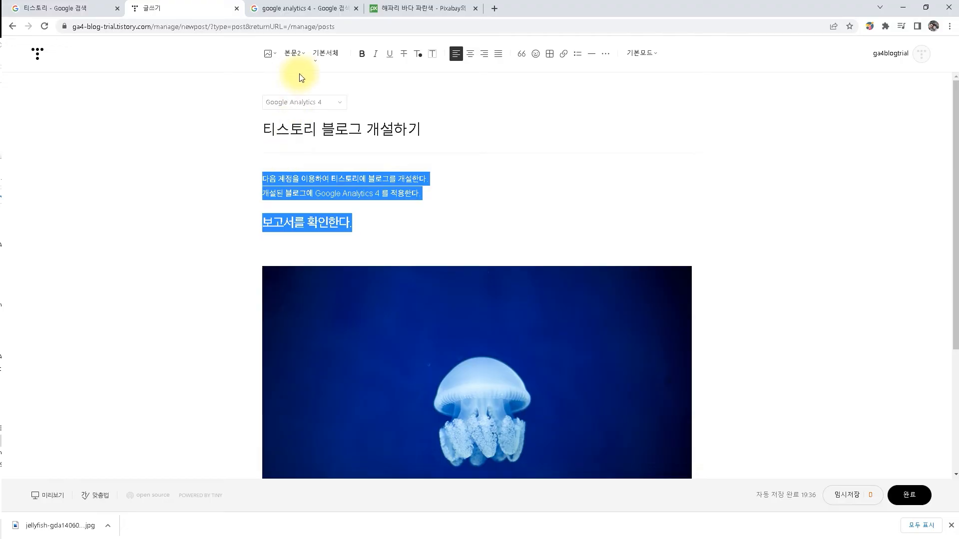
click(294, 53)
click(294, 138)
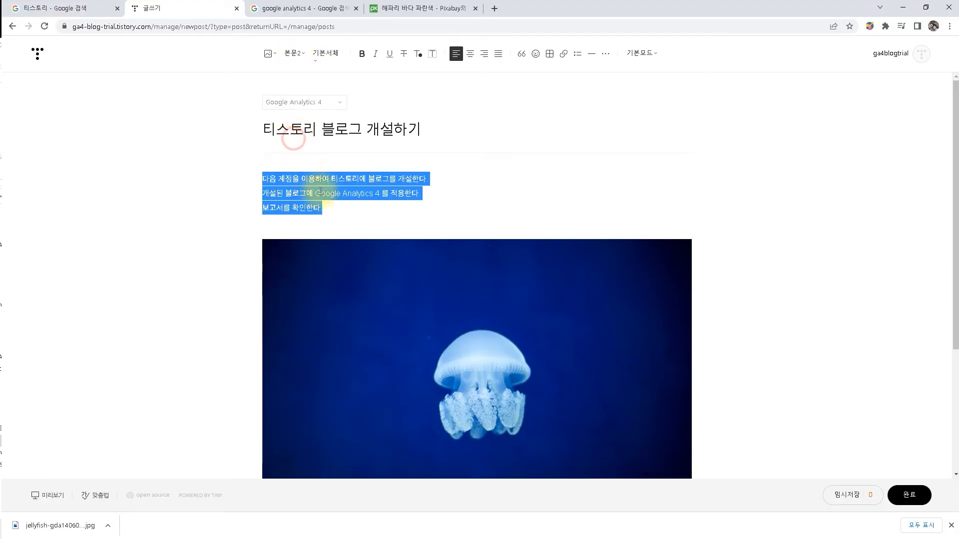
click(331, 209)
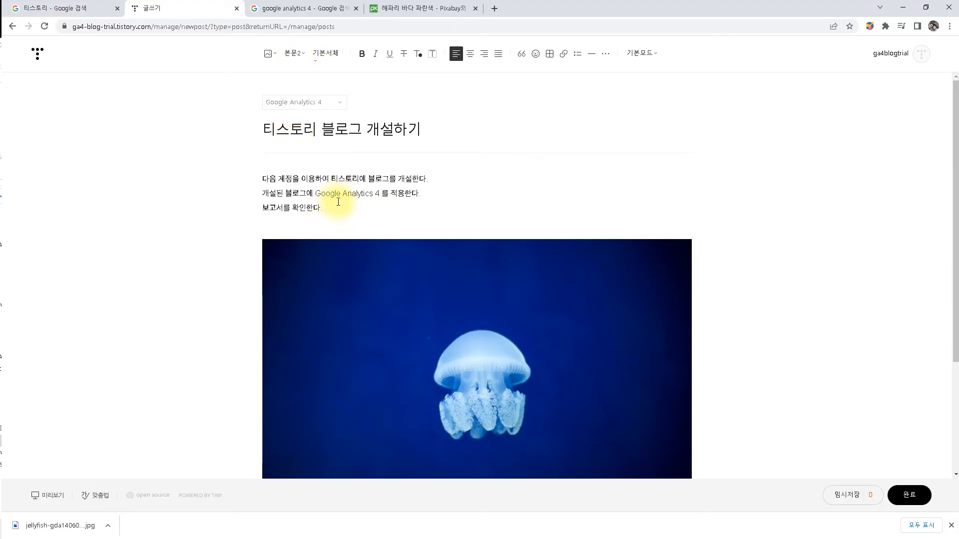
Apply the 나눔고딕 font to the last line, then to all three body lines
drag(331, 209, 263, 208)
click(326, 54)
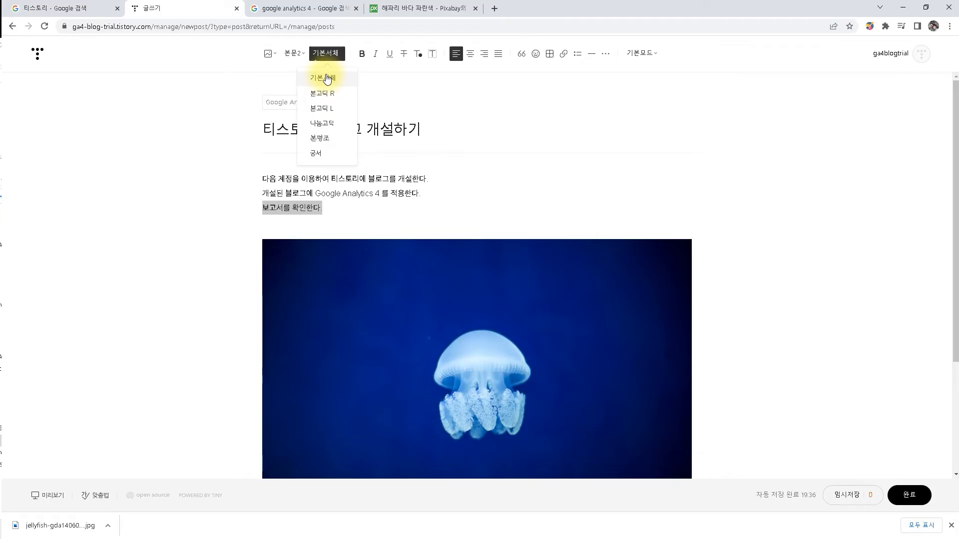
click(328, 128)
click(330, 206)
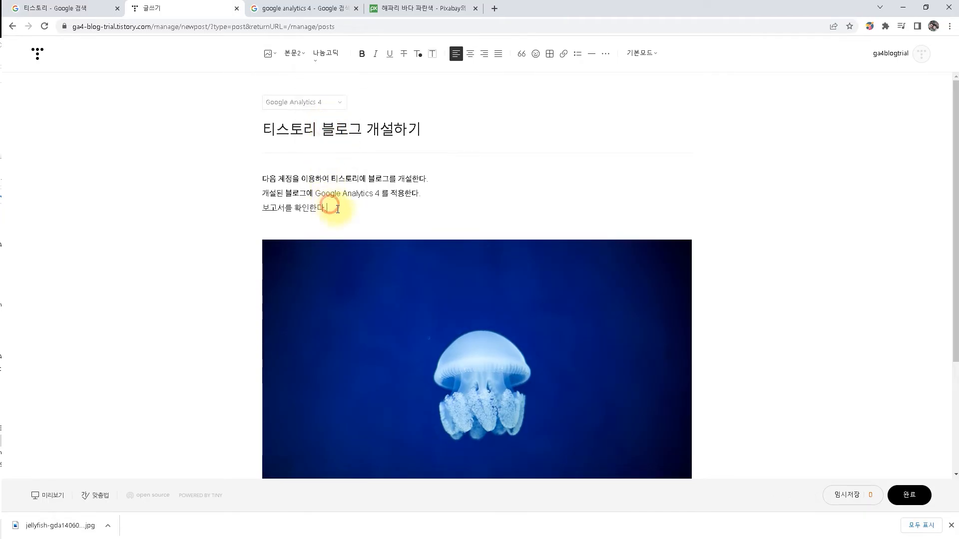
drag(341, 212, 260, 177)
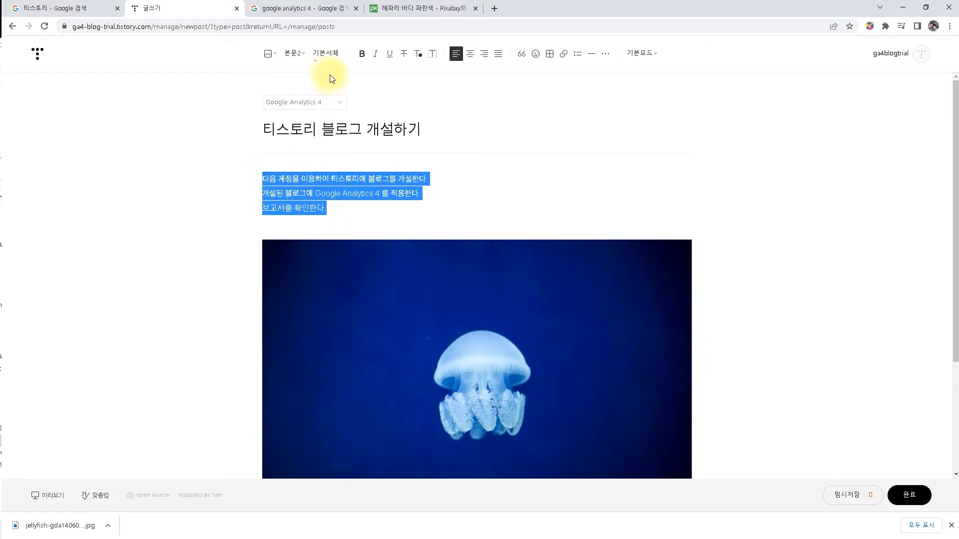
click(328, 56)
click(325, 128)
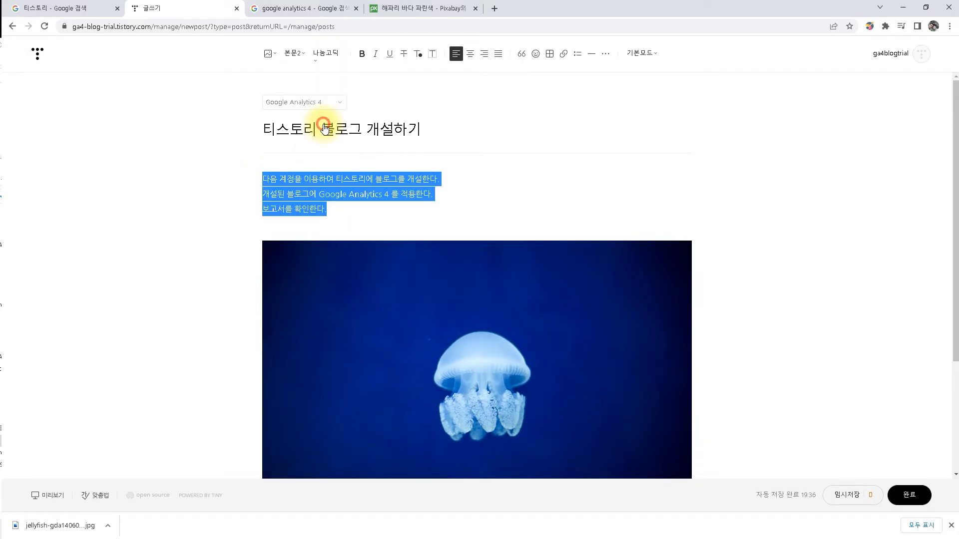
Reselect the three body lines and review the font list without changing the font
click(332, 205)
drag(332, 207, 258, 173)
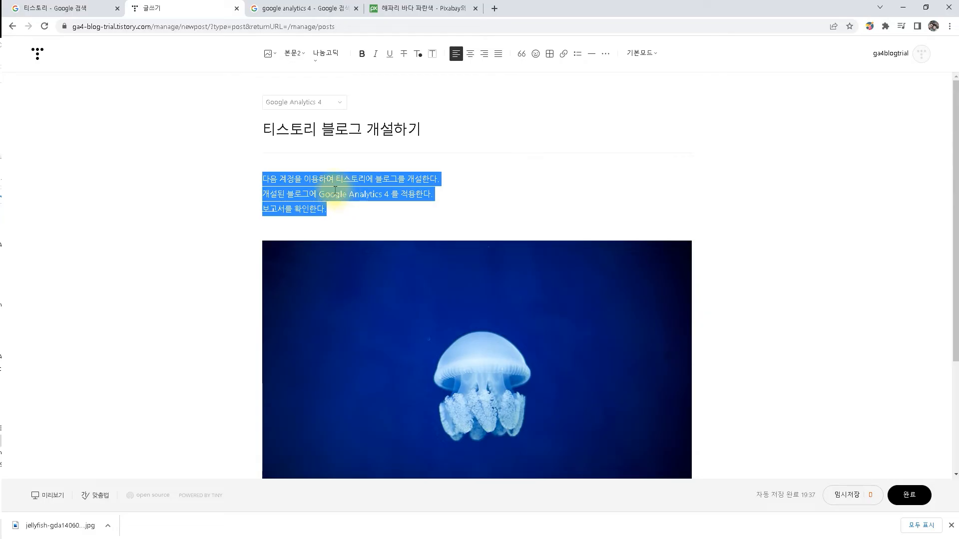
click(325, 53)
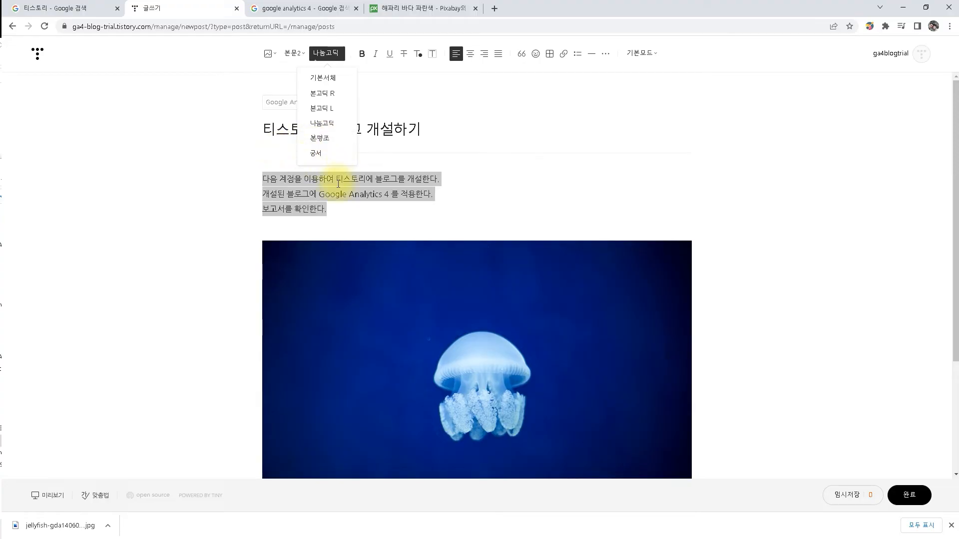
click(341, 203)
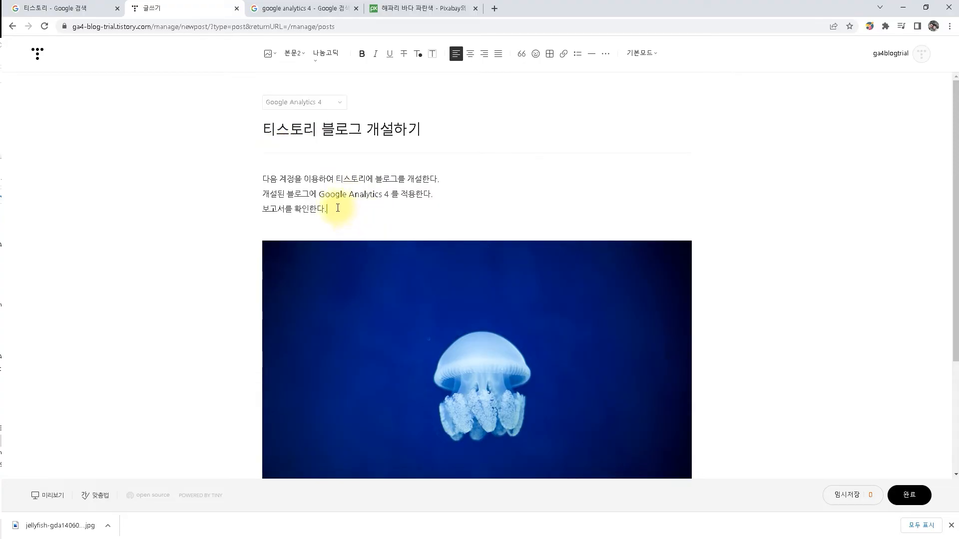
drag(330, 209, 249, 183)
click(314, 202)
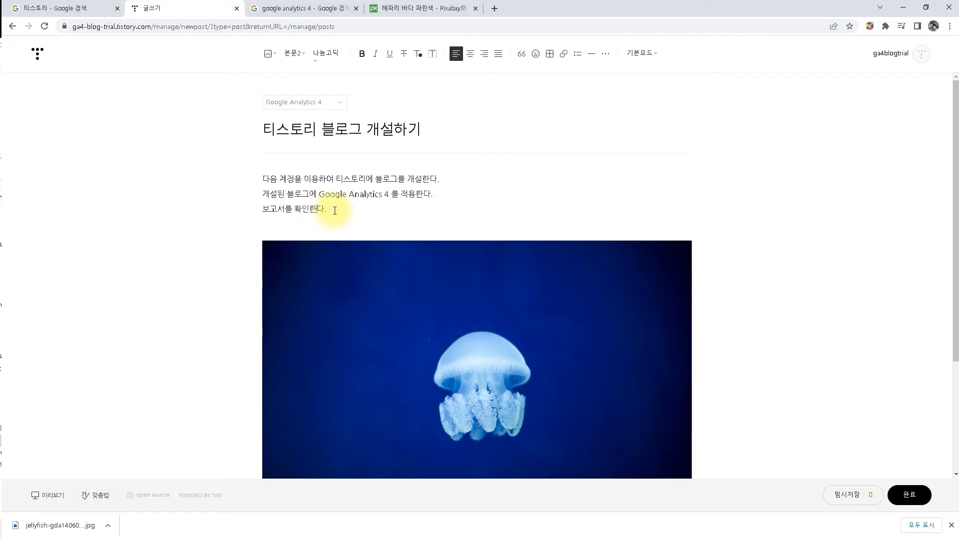
Set the three body lines to the 본명조 font
drag(336, 210, 252, 187)
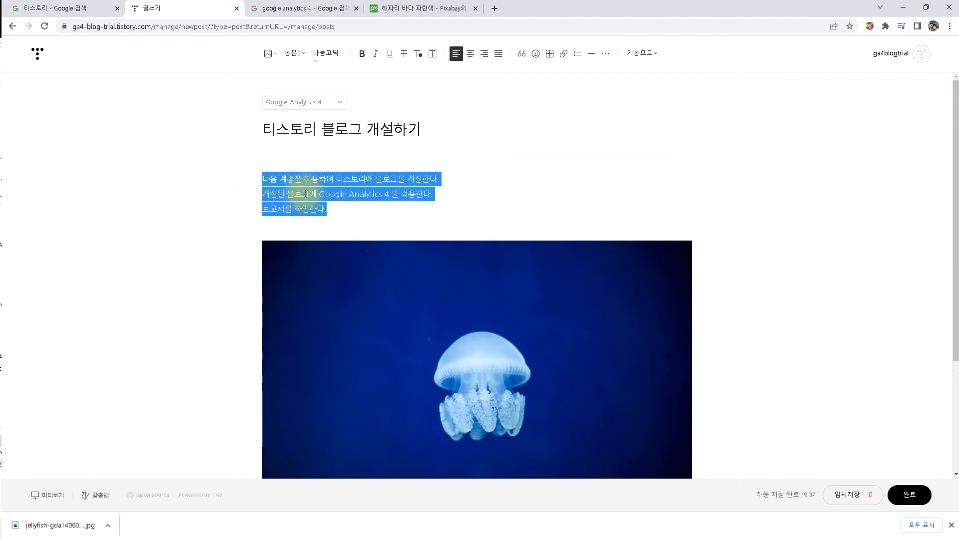
click(326, 53)
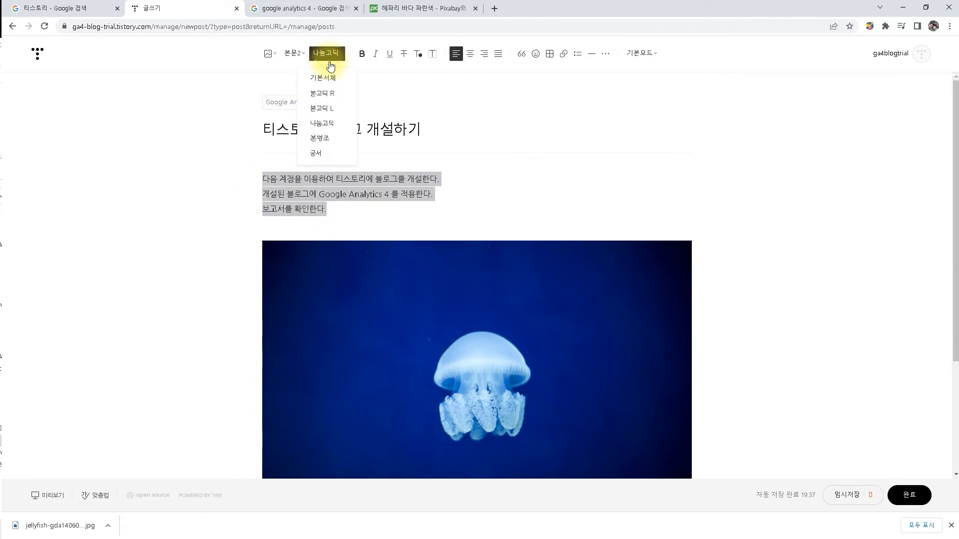
click(322, 139)
click(324, 202)
Switch the three body lines to the 본고딕 L font instead
drag(328, 208, 297, 162)
click(325, 53)
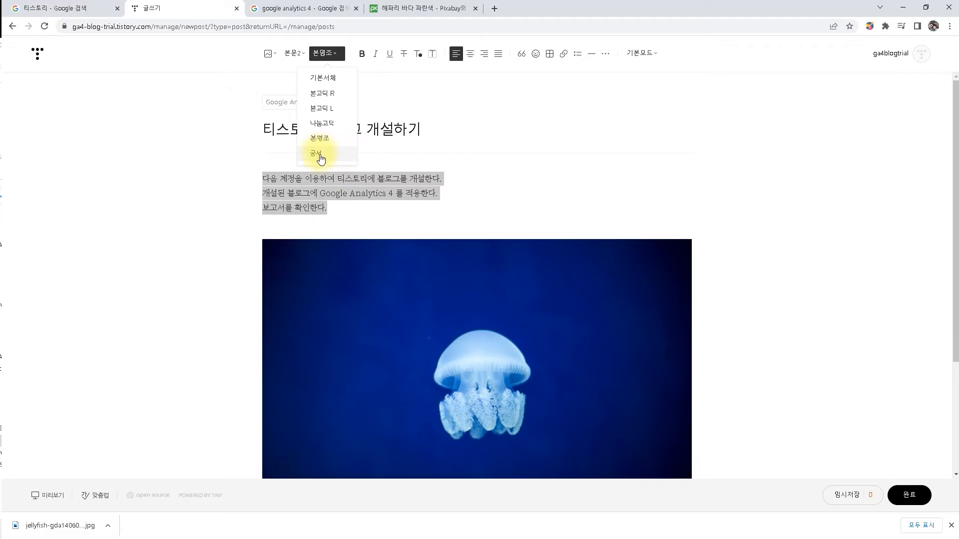
click(324, 114)
click(343, 208)
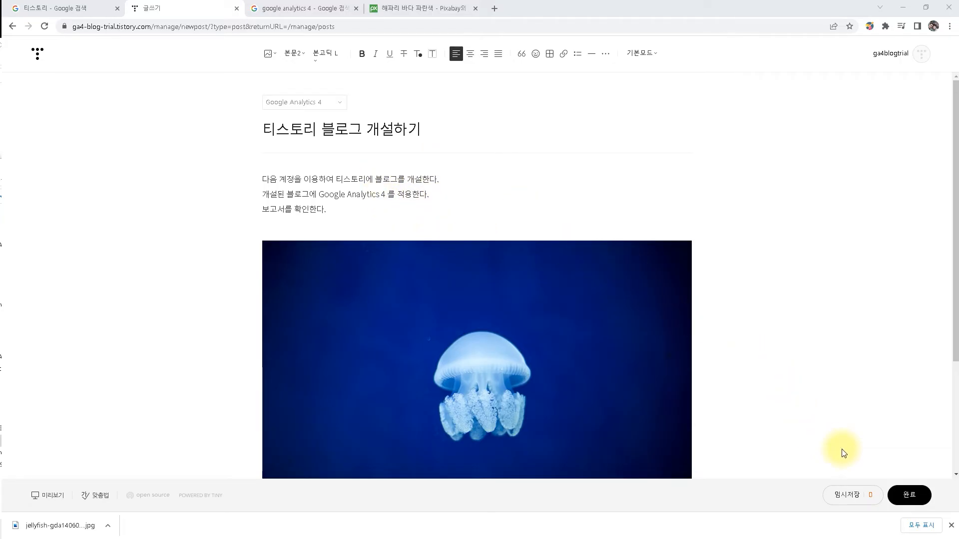
Set the post to 공개(보호) and replace the generated password with a new one
click(910, 497)
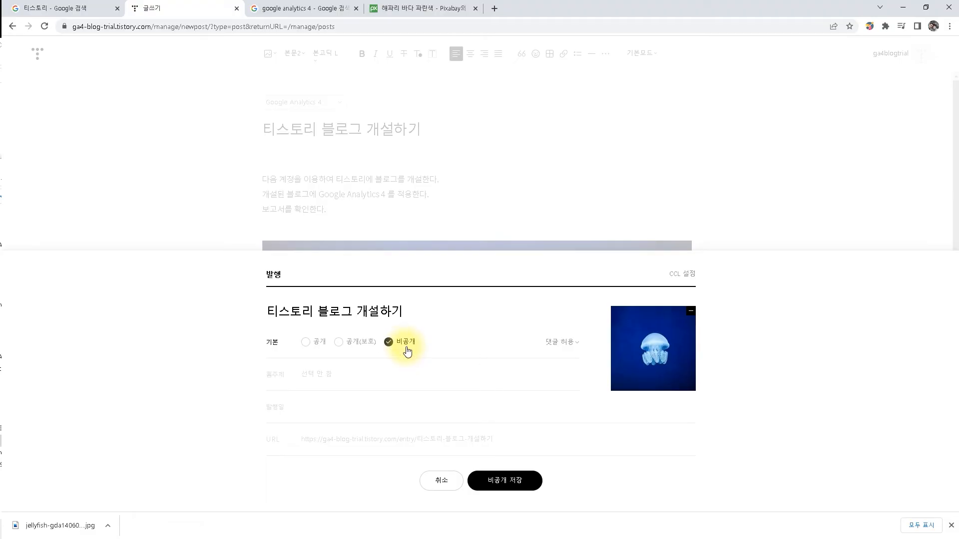
click(305, 344)
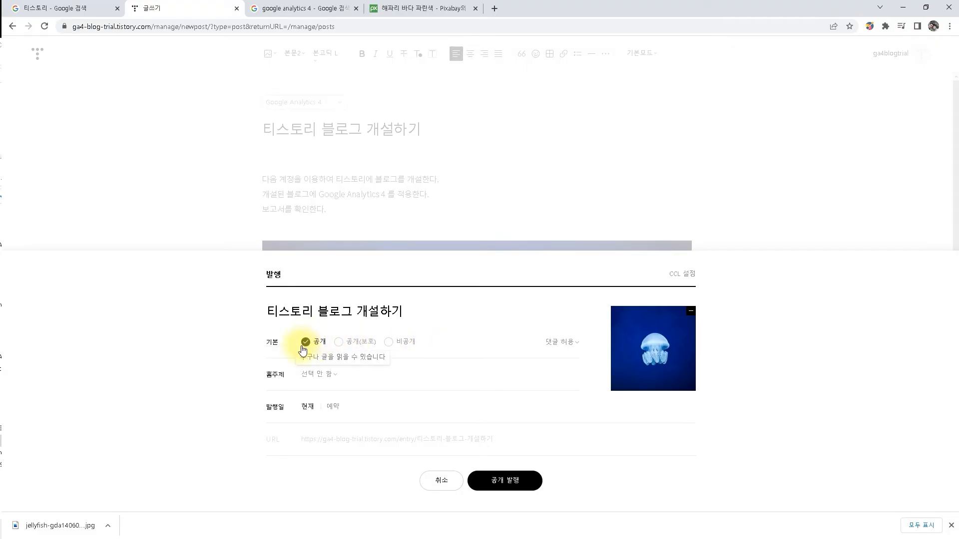
click(339, 345)
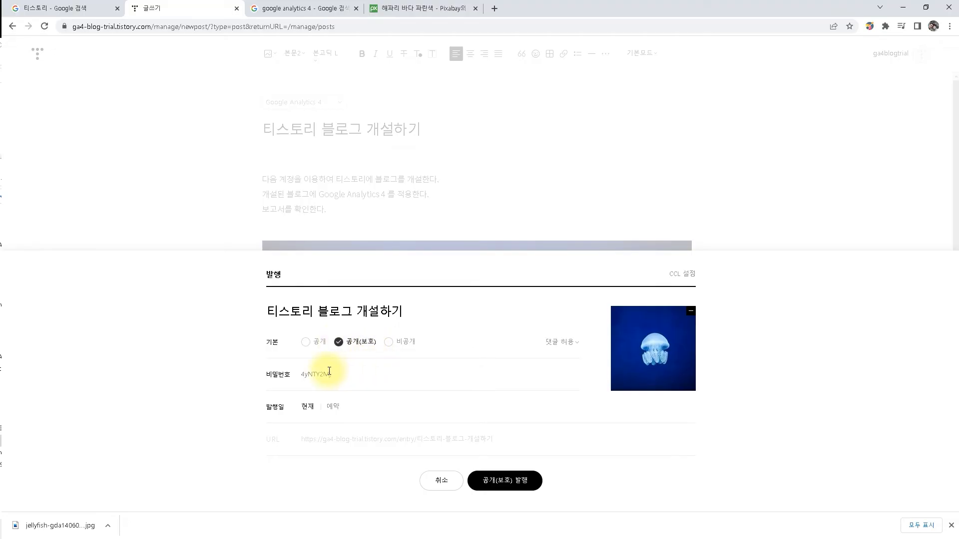
drag(334, 374, 272, 376)
double_click(335, 374)
Publish the protected post and open it from the 글 관리 post list
click(509, 479)
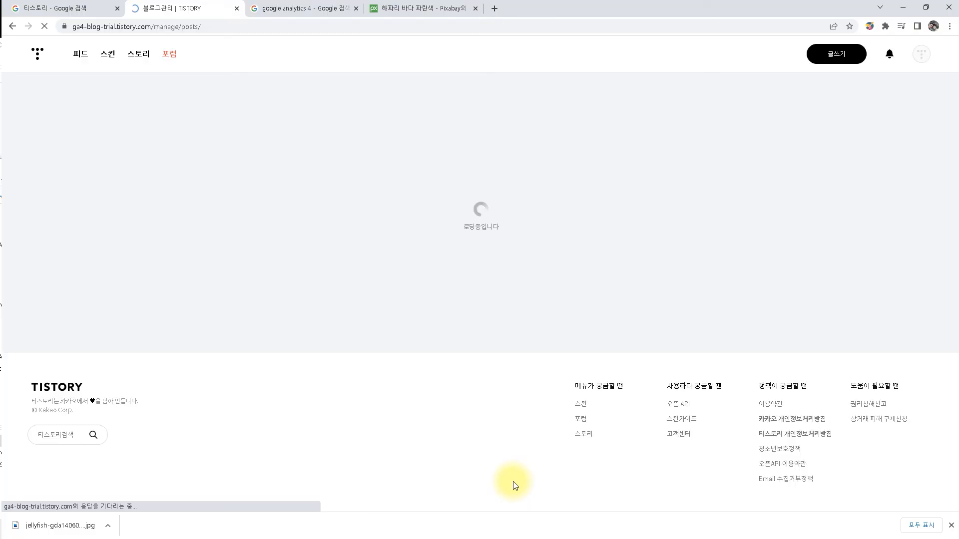
click(404, 159)
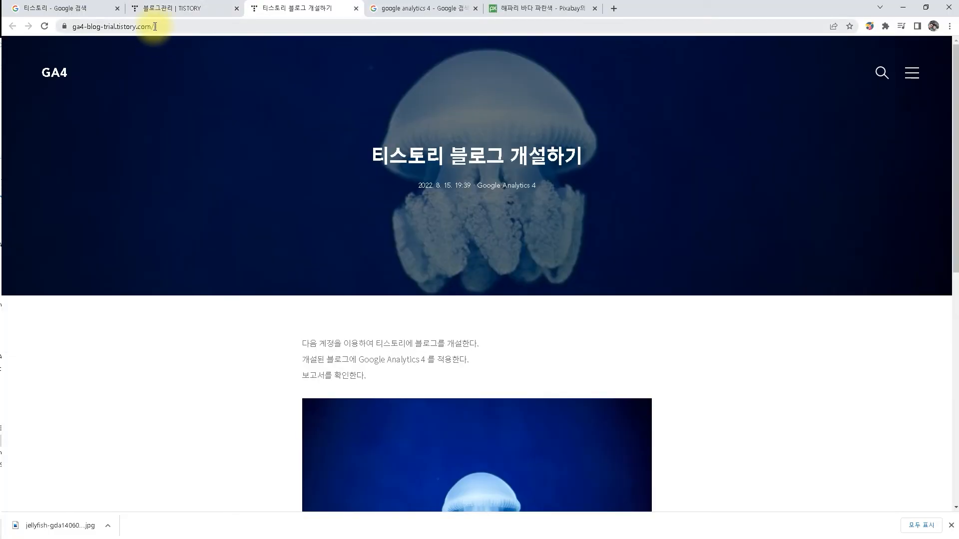
double_click(153, 26)
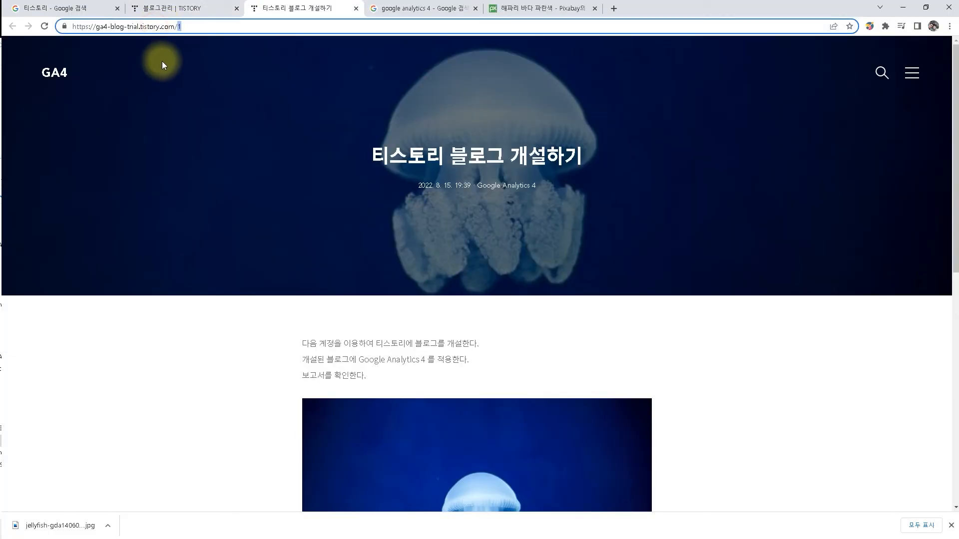
Select the live post address ga4-blog-trial.tistory.com/1 and bring up Chrome's main menu
click(355, 341)
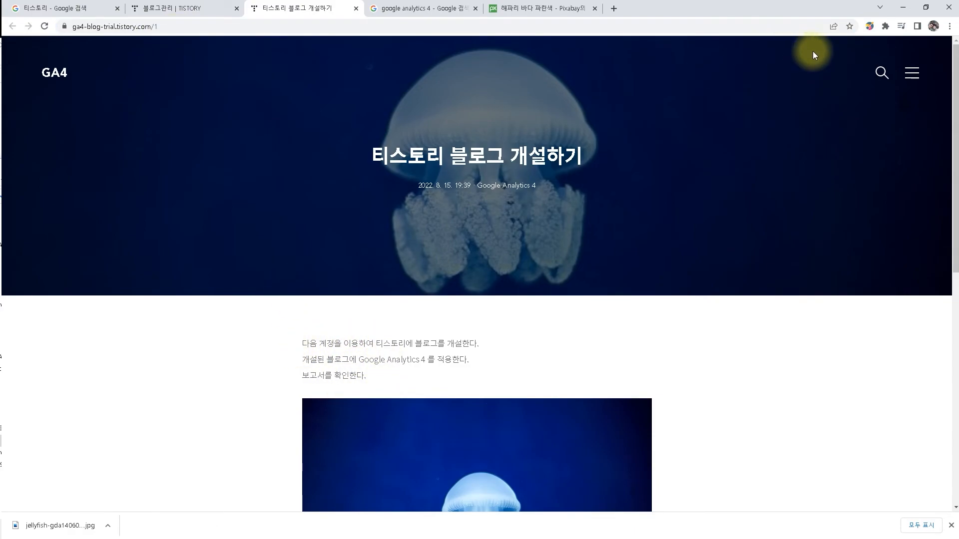
click(163, 26)
key(ctrl+c)
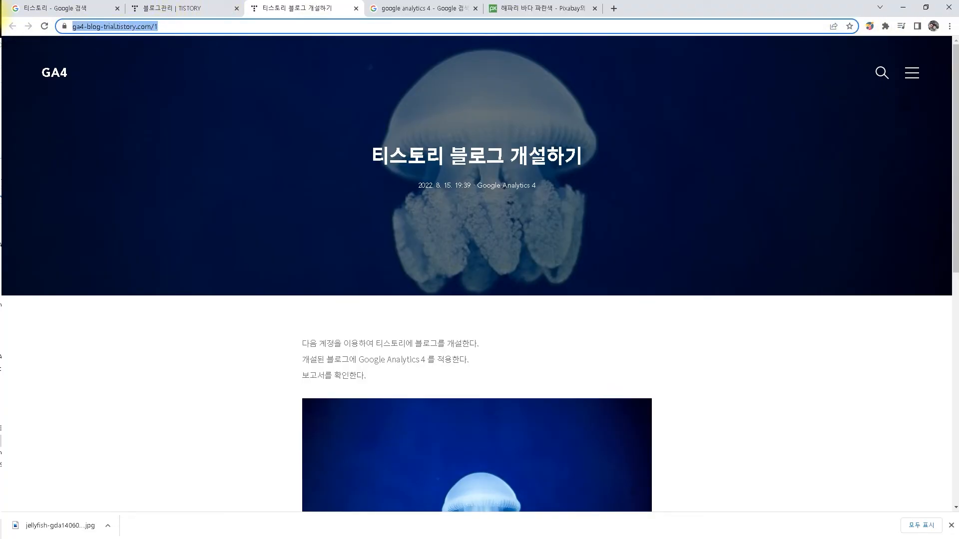
click(452, 370)
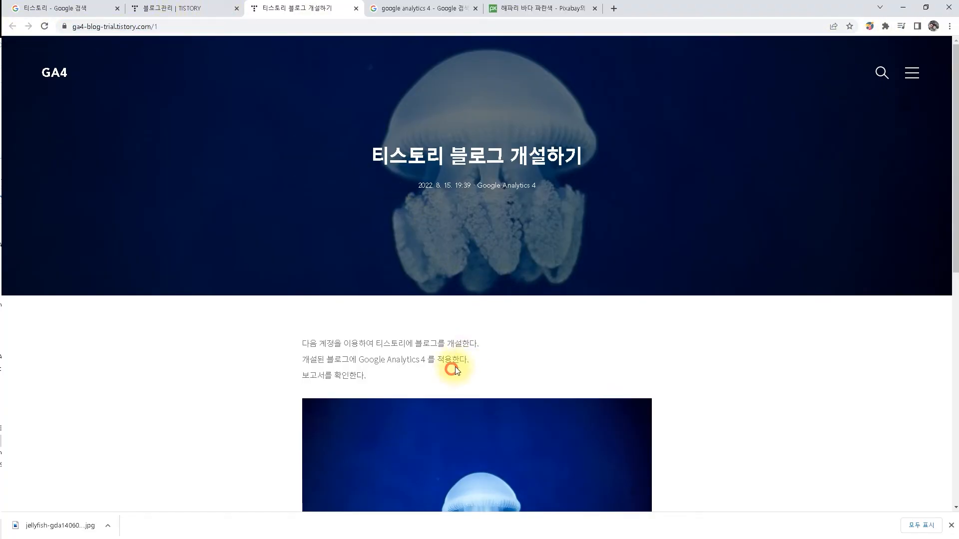
click(951, 26)
Load the copied post address in a new incognito window
click(861, 60)
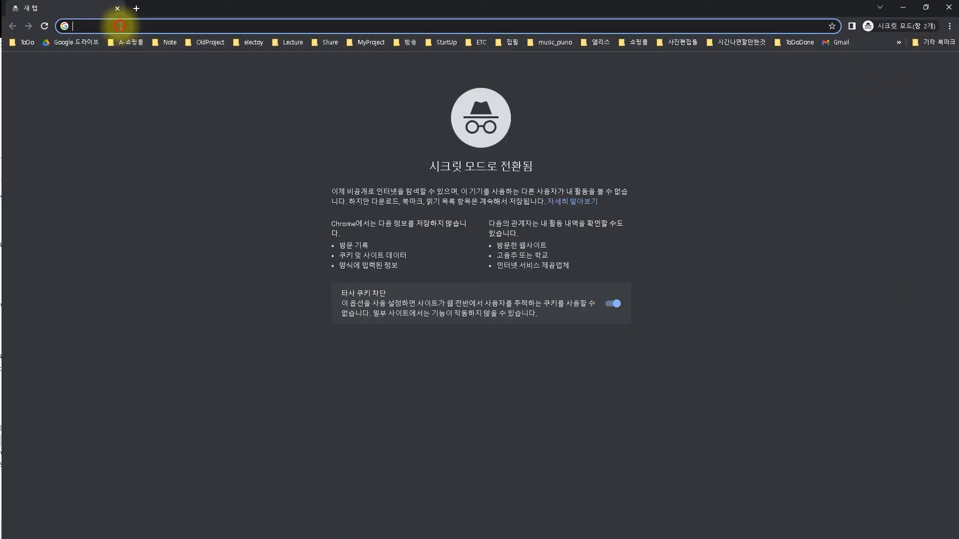
key(ctrl+v)
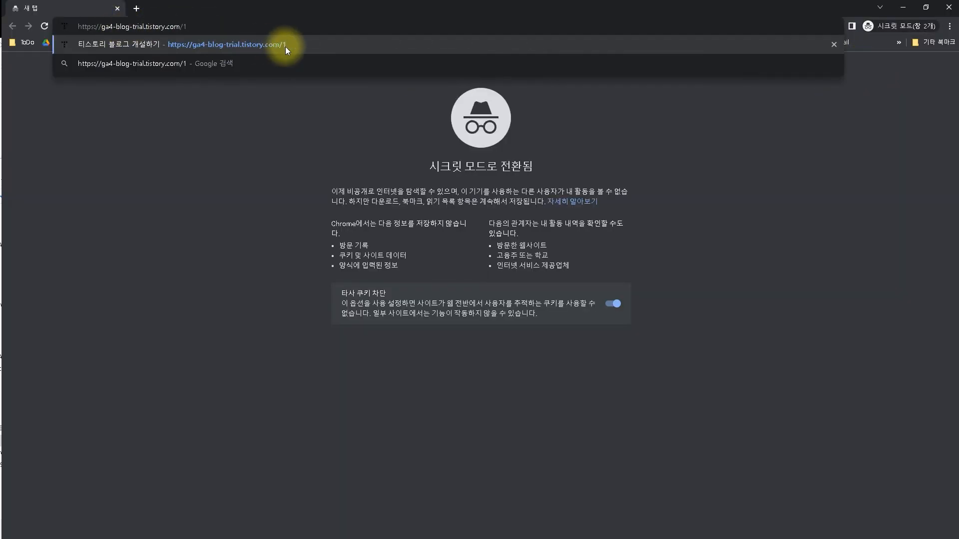
click(285, 46)
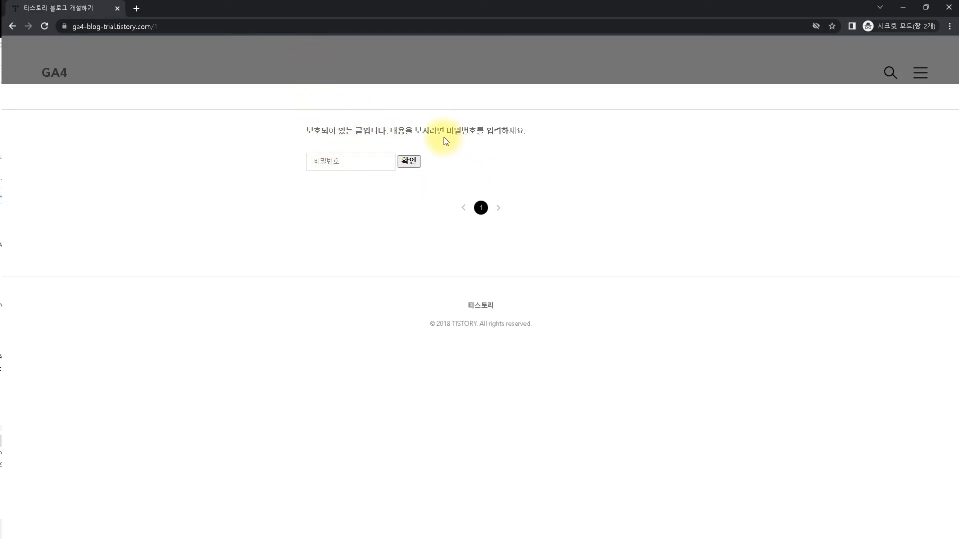
Submit a wrong password in the 비밀번호 prompt to confirm the post stays protected
drag(391, 133, 494, 133)
click(340, 163)
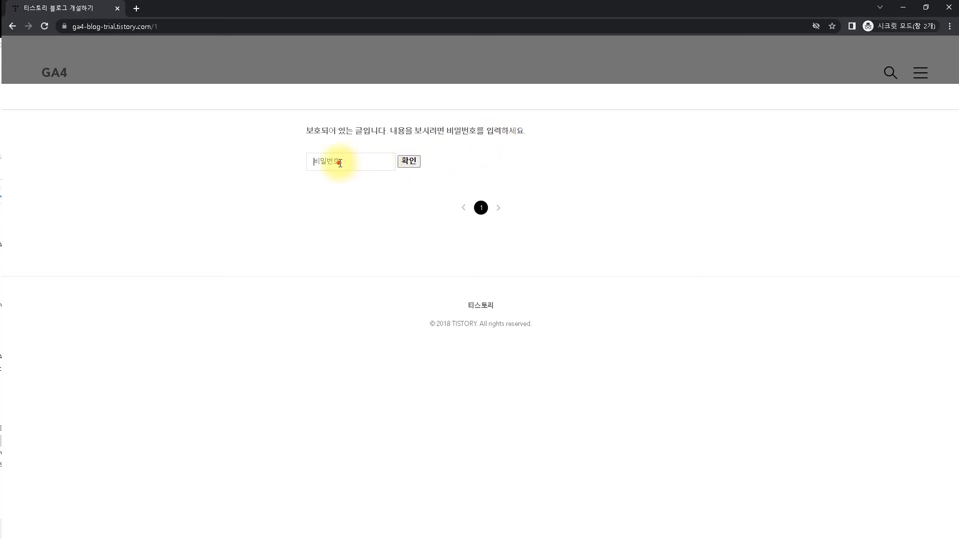
key(Return)
click(351, 164)
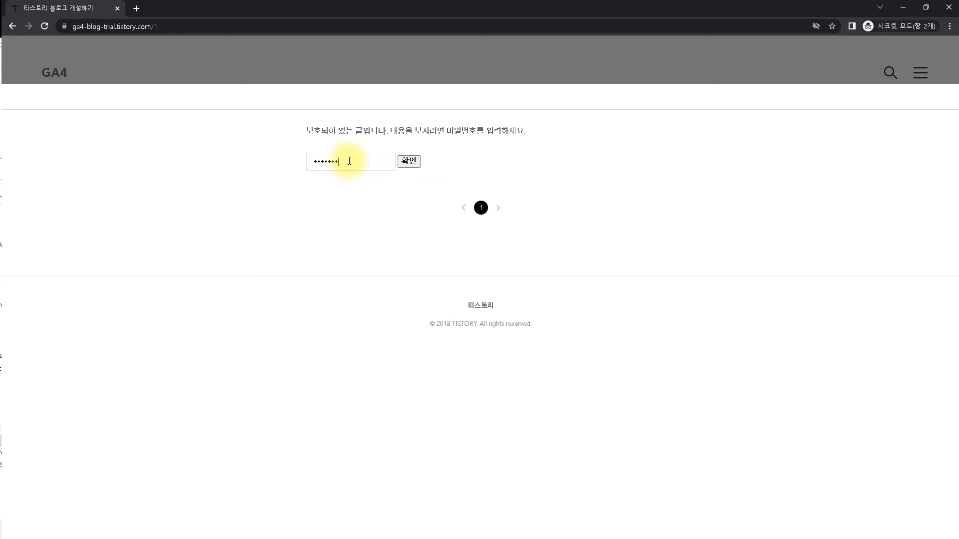
Unlock the protected post with its password and scroll through its text and jellyfish image
text(7)
key(Return)
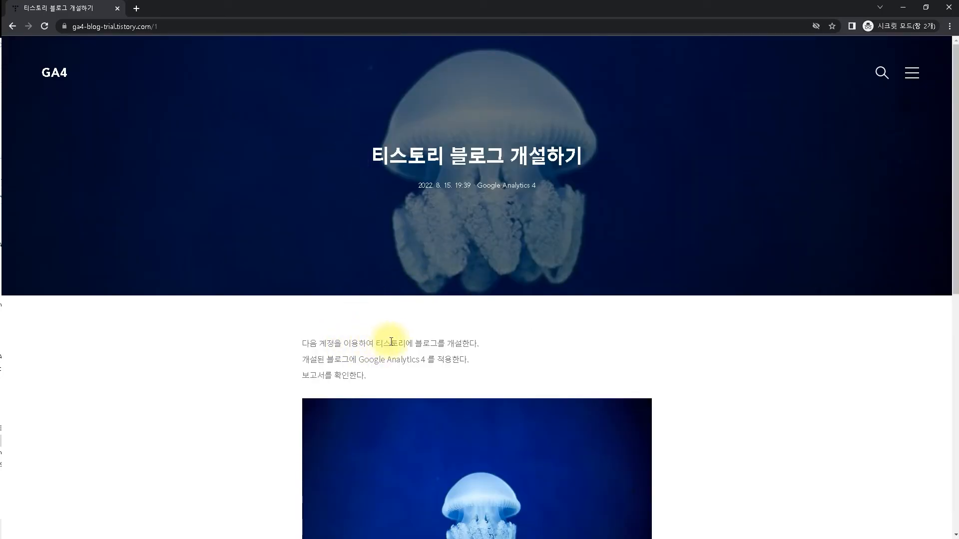
scroll(435, 319, down, 4)
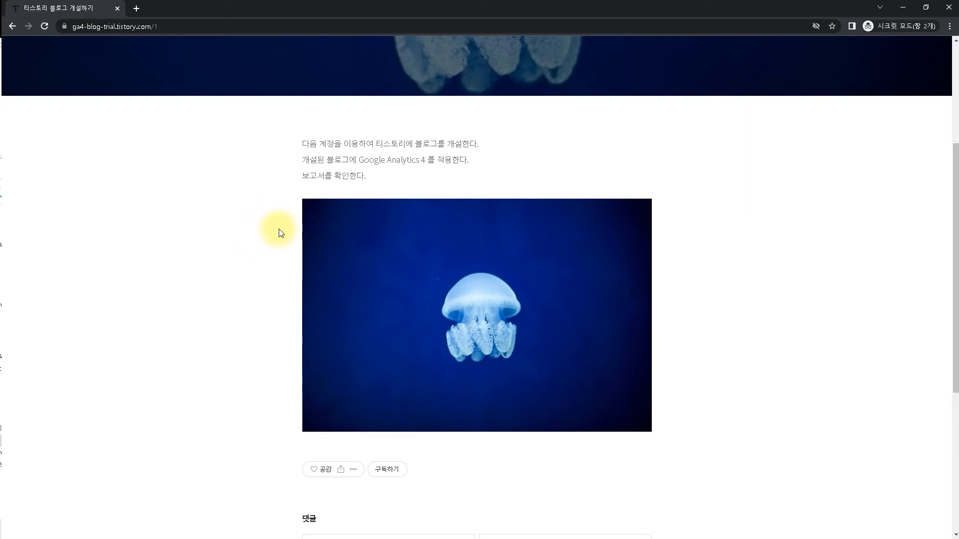
Close the incognito window and the post tabs to return to 글 관리
click(948, 7)
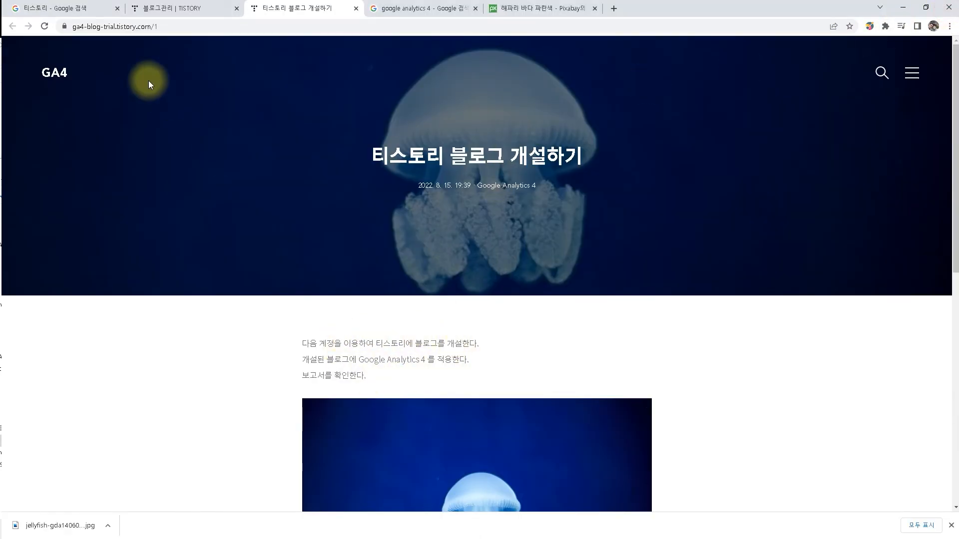
click(356, 9)
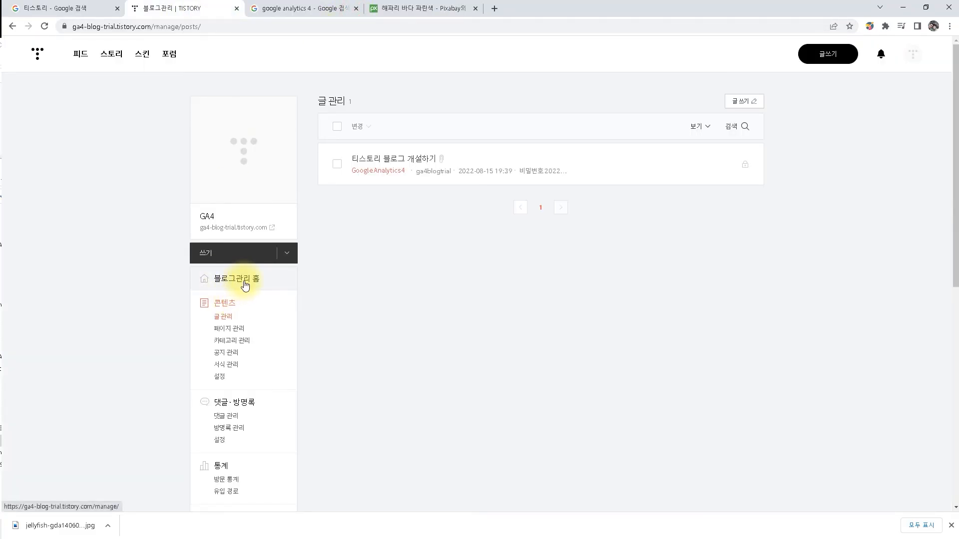
click(400, 158)
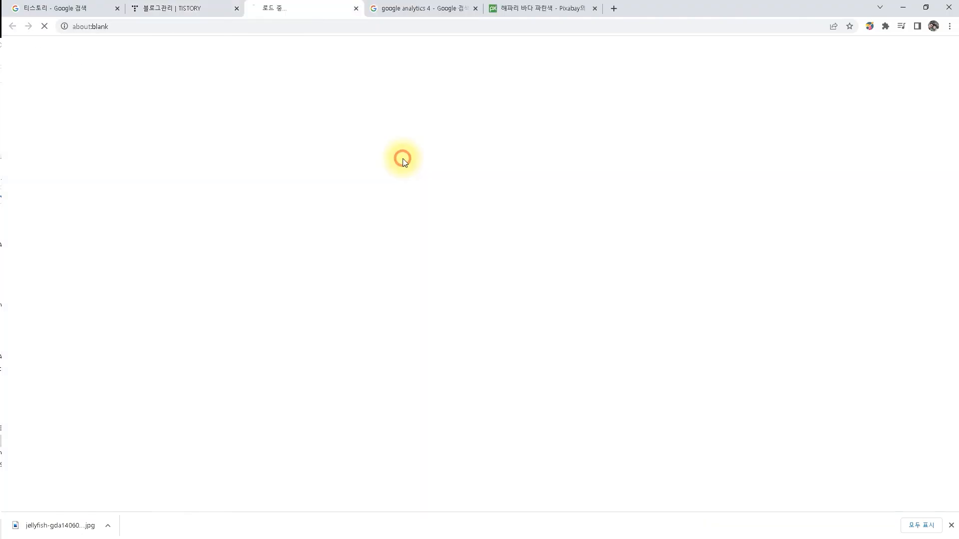
click(356, 8)
Edit '티스토리 블로그 개설하기' and finish editing to reach its 발행 settings
mouse_move(553, 167)
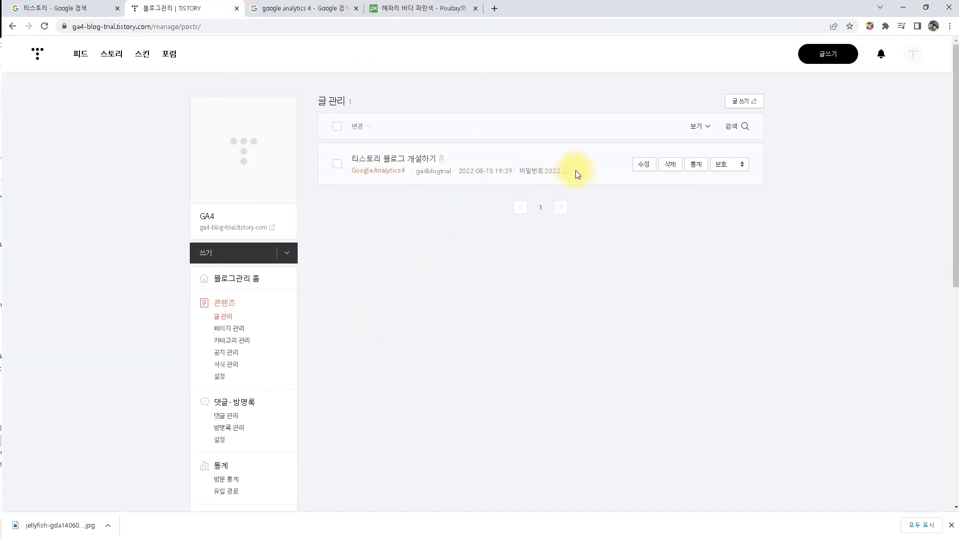
click(649, 172)
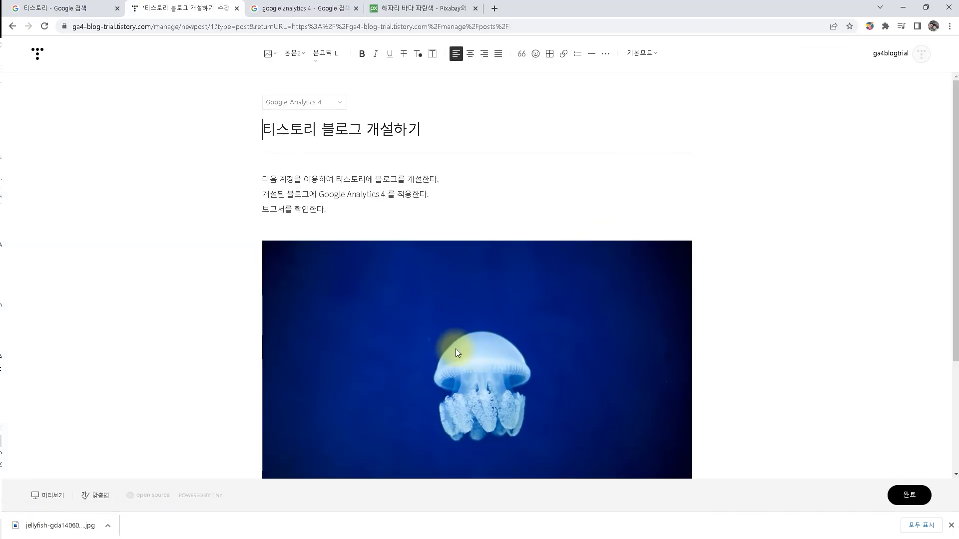
scroll(362, 325, down, 3)
click(907, 495)
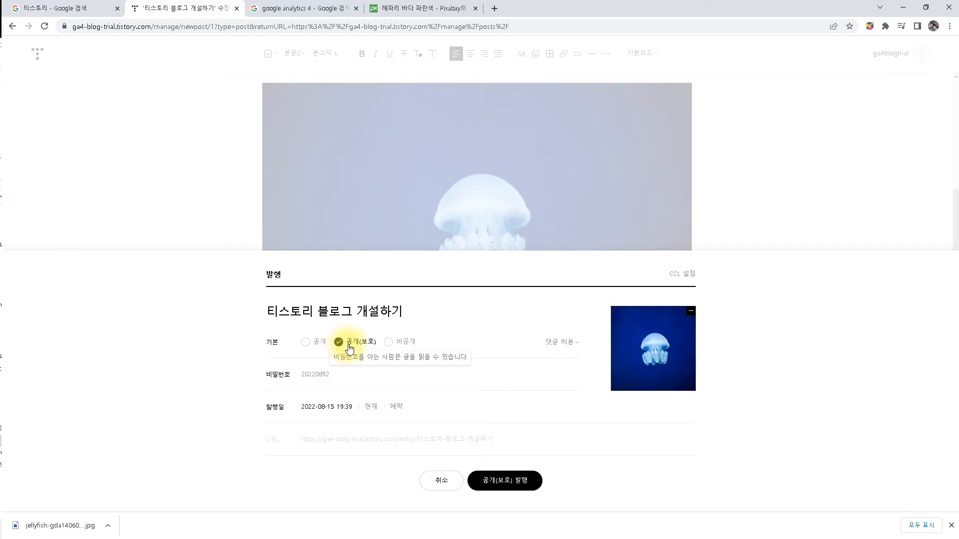
Switch visibility from 공개(보호) to 공개 and choose IT 인터넷 as the 홈주제
click(307, 343)
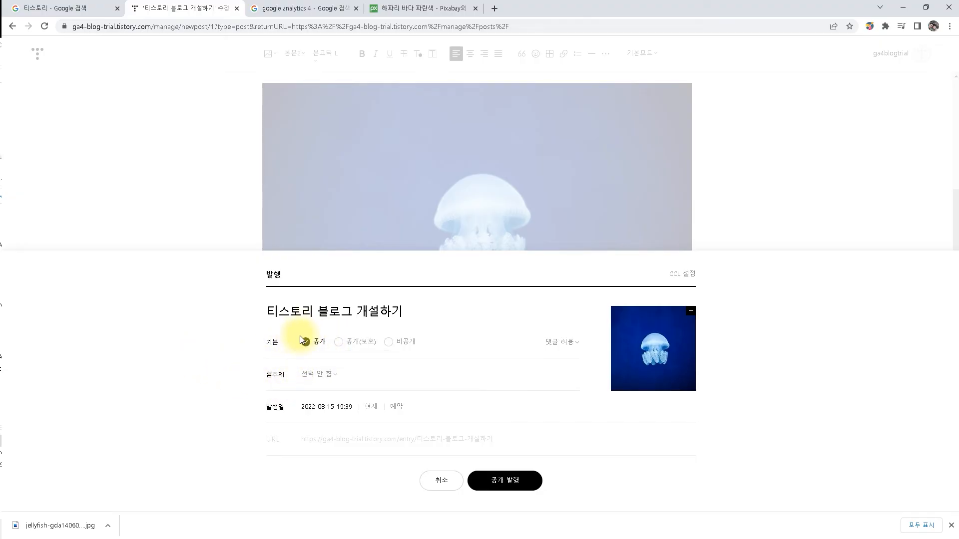
click(328, 376)
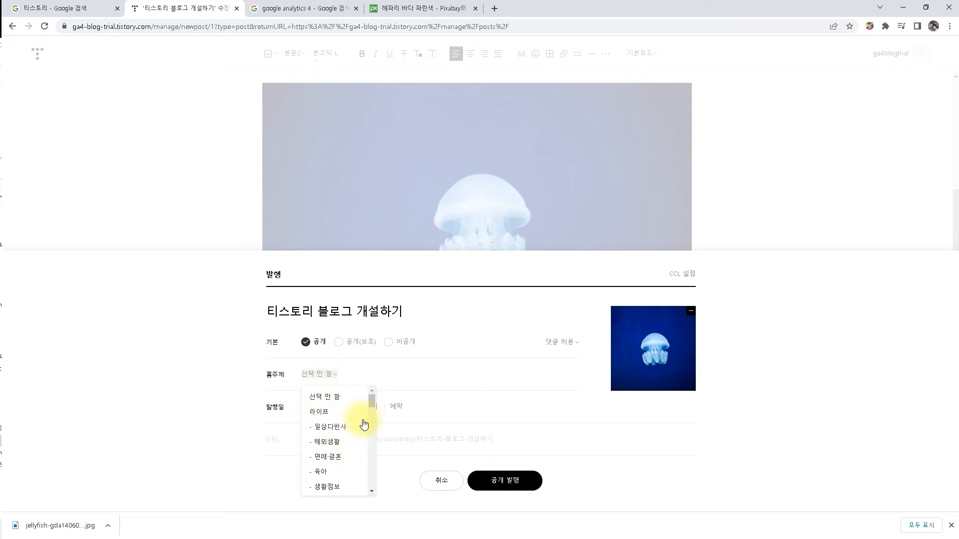
mouse_move(372, 404)
mouse_down()
mouse_move(369, 494)
mouse_move(374, 397)
mouse_up()
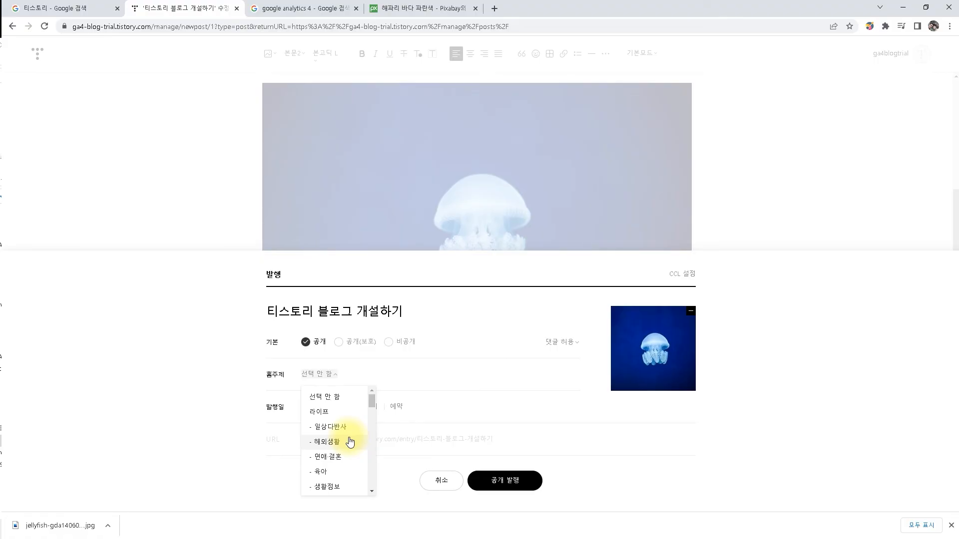
drag(371, 403, 371, 413)
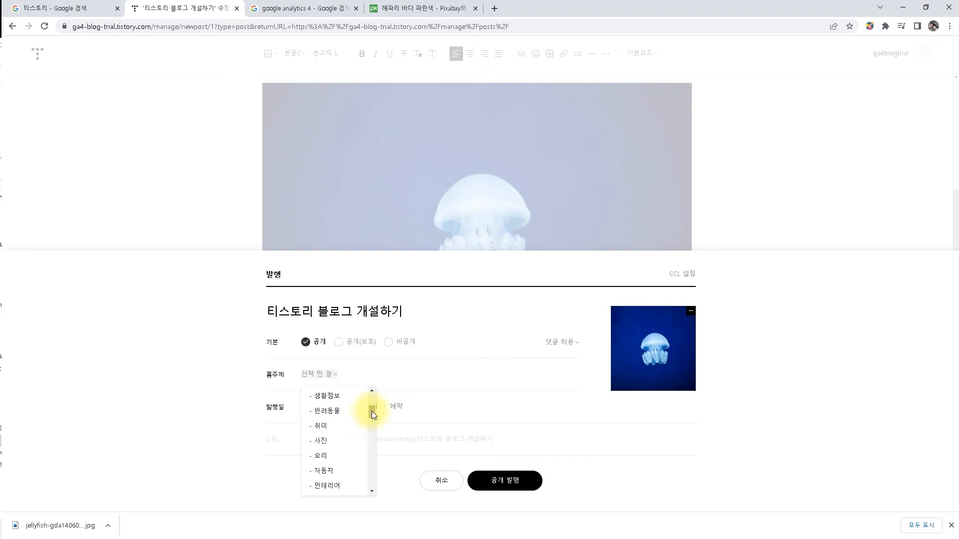
mouse_move(372, 411)
mouse_down()
mouse_move(346, 423)
mouse_move(372, 397)
mouse_up()
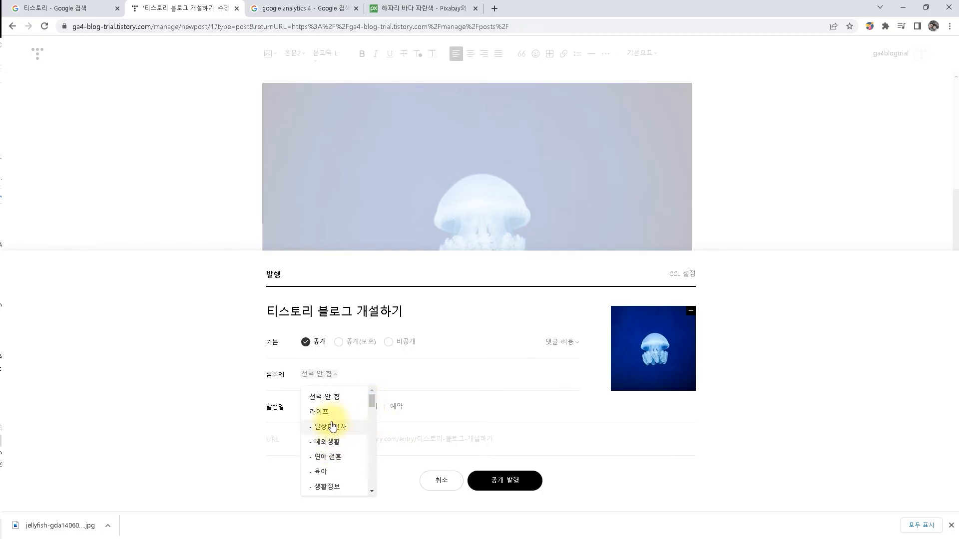
drag(374, 403, 370, 457)
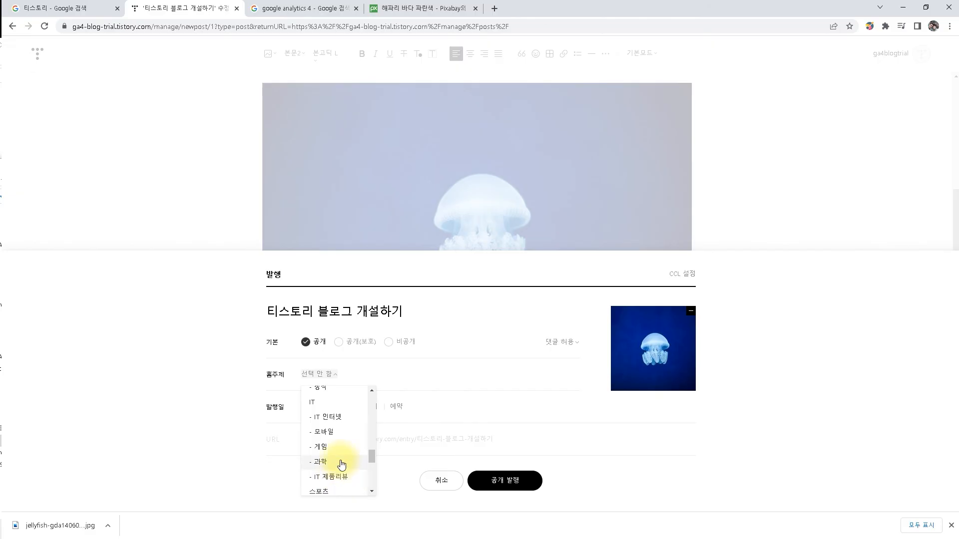
click(328, 419)
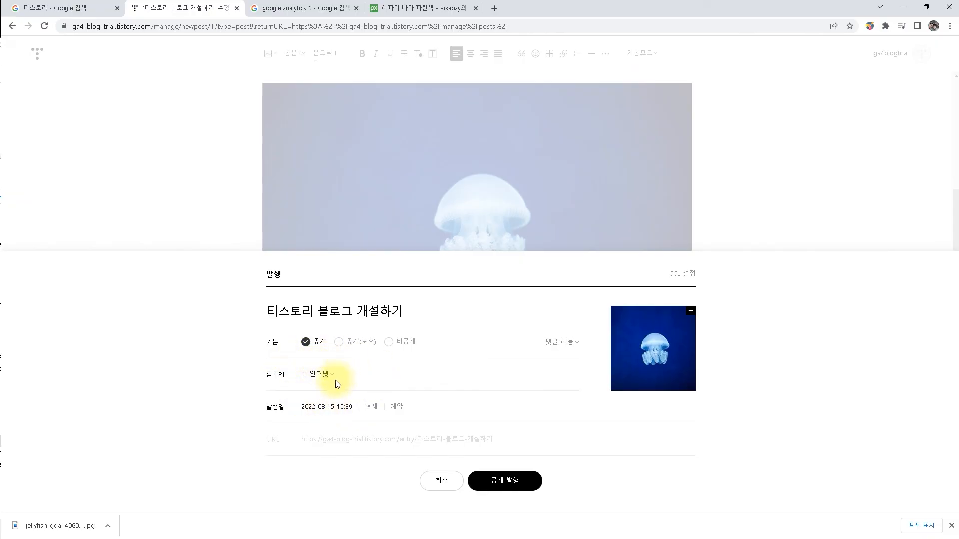
Publish the post as public, open it from 글 관리, and select its address
click(515, 491)
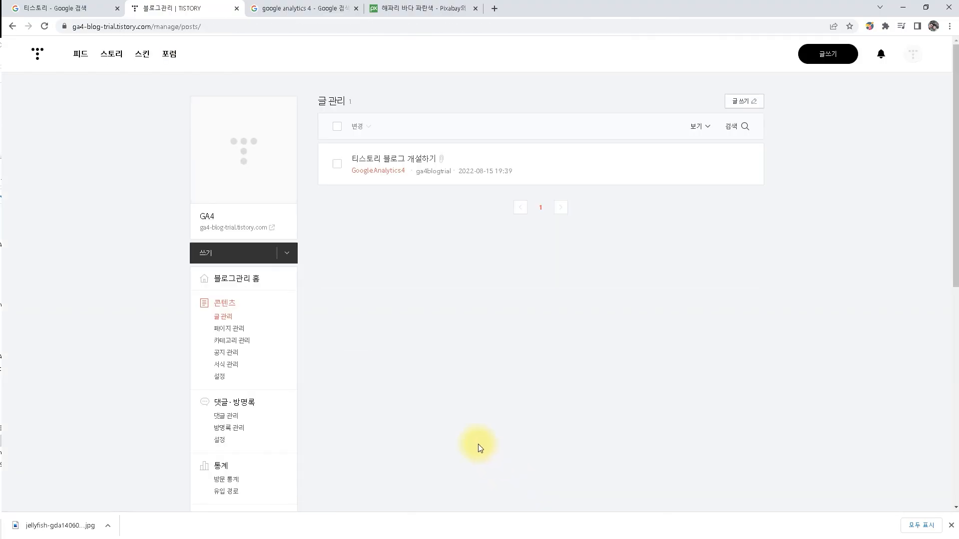
click(391, 159)
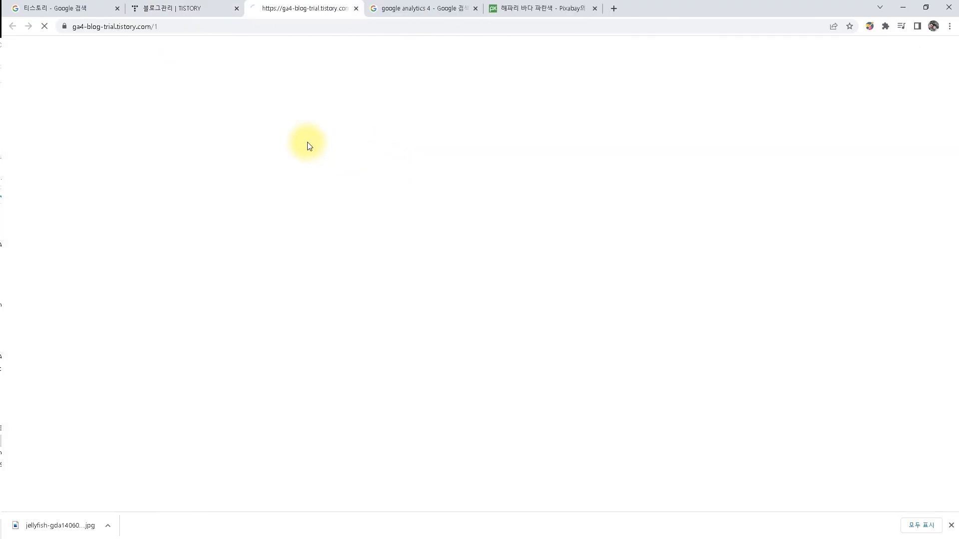
click(168, 26)
key(ctrl+c)
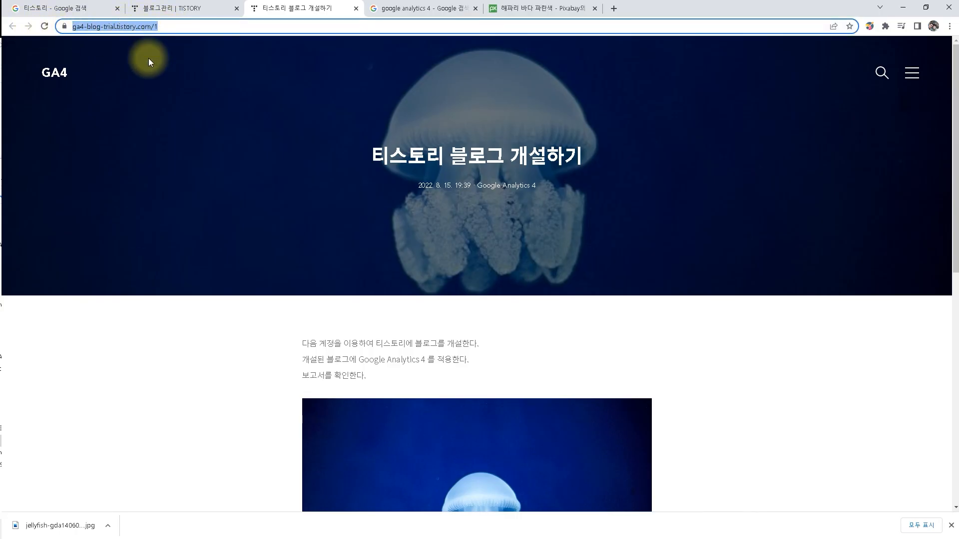
Load the post address in a new incognito window to confirm no password is required
click(950, 26)
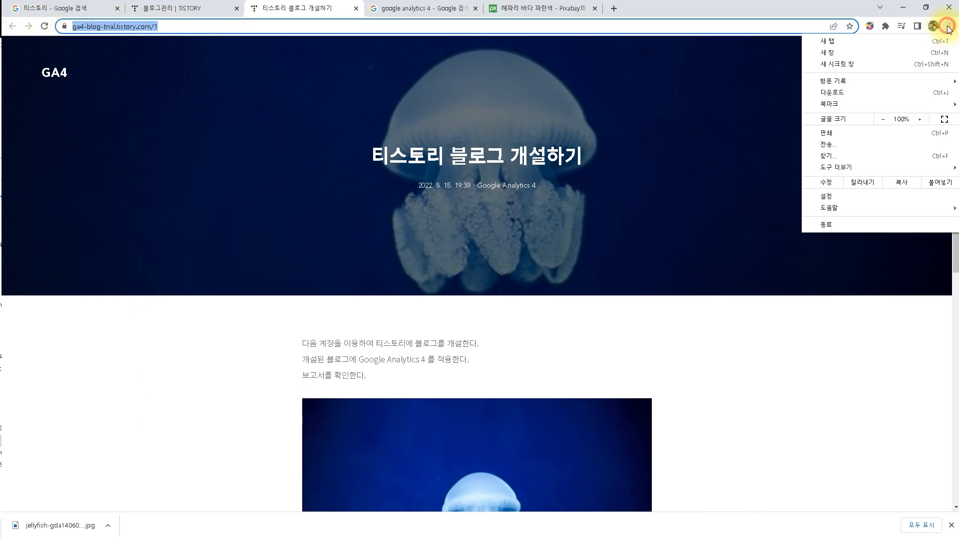
click(848, 63)
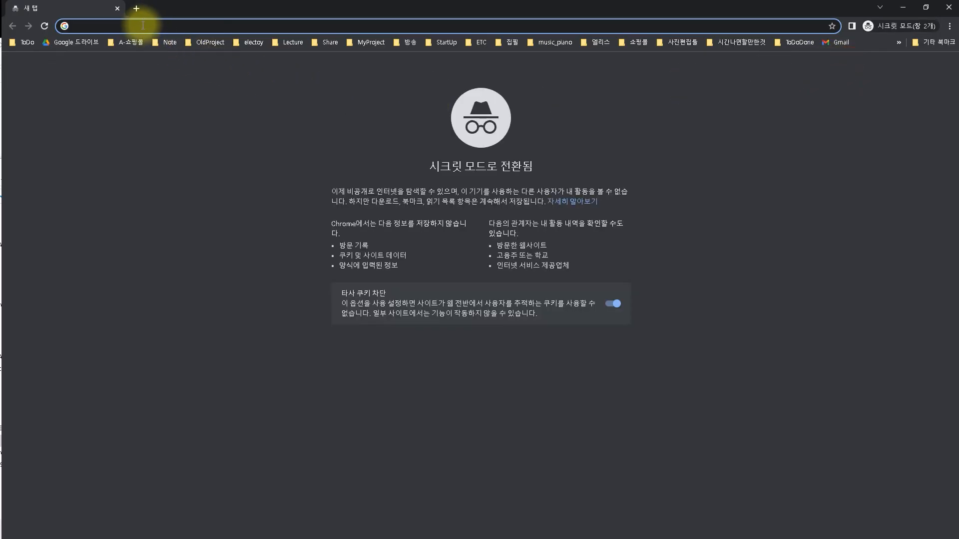
key(ctrl+v)
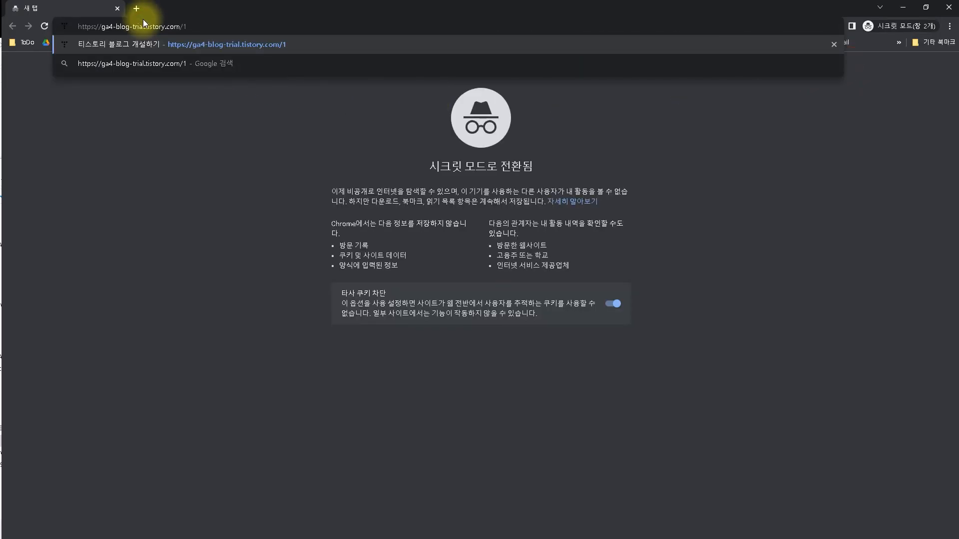
key(Return)
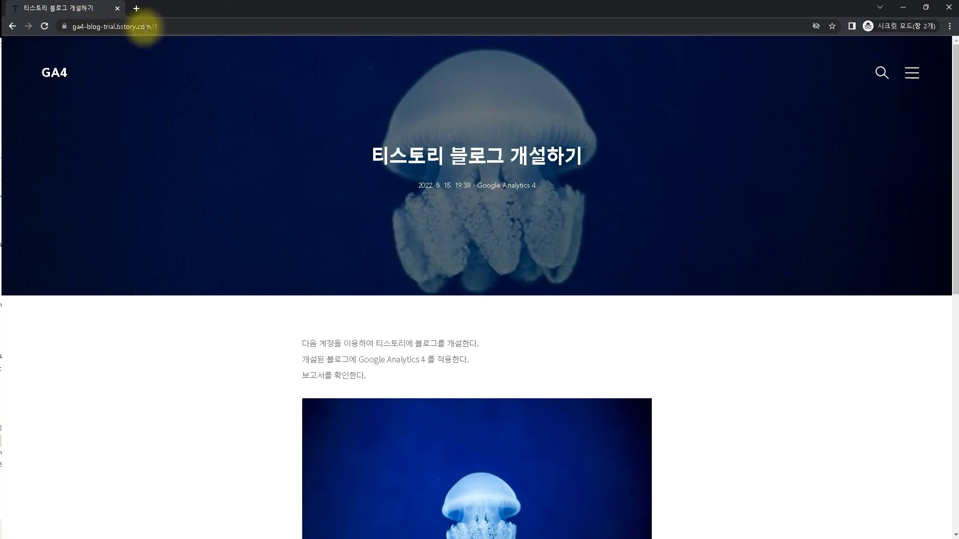
click(157, 26)
double_click(158, 27)
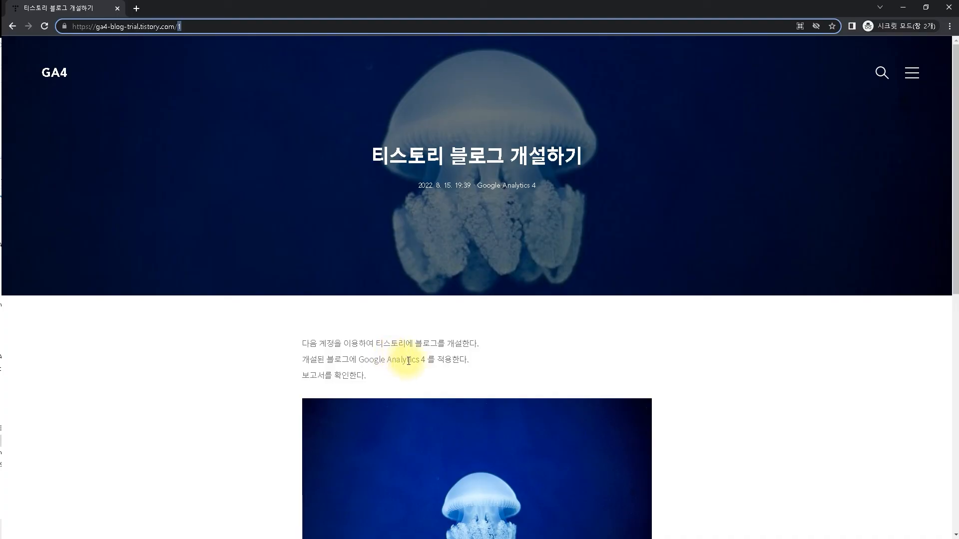
key(alt+Tab)
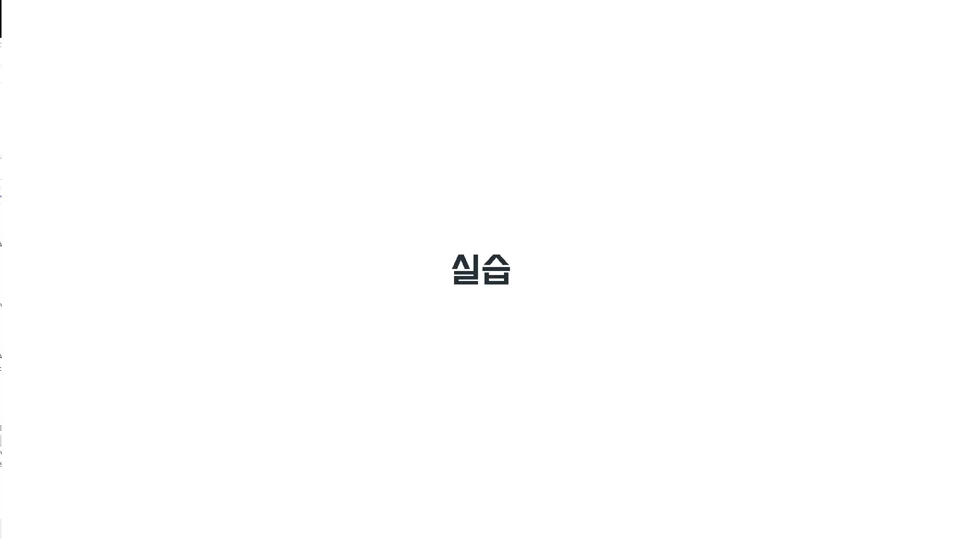